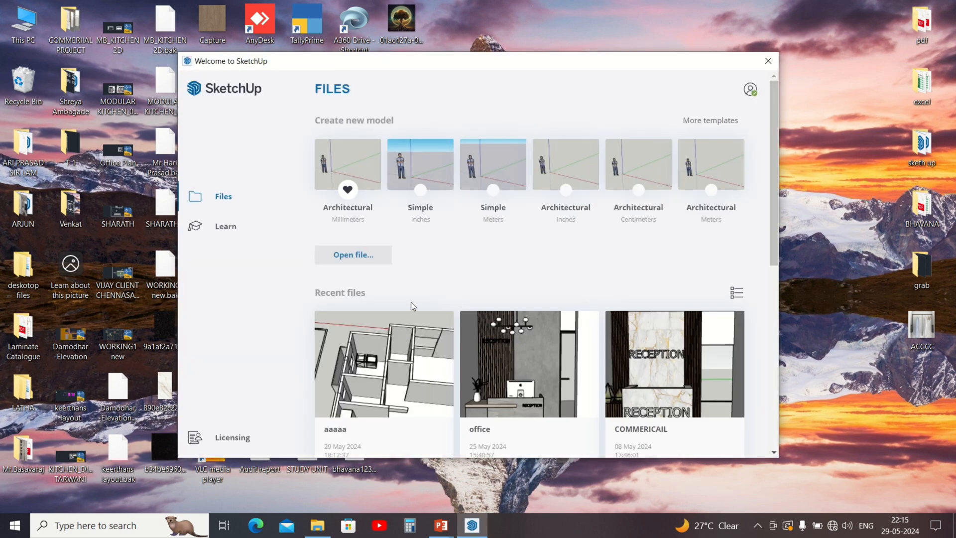
Look through the new-model templates and the recent files in the welcome window
scroll(508, 259, "down", 1)
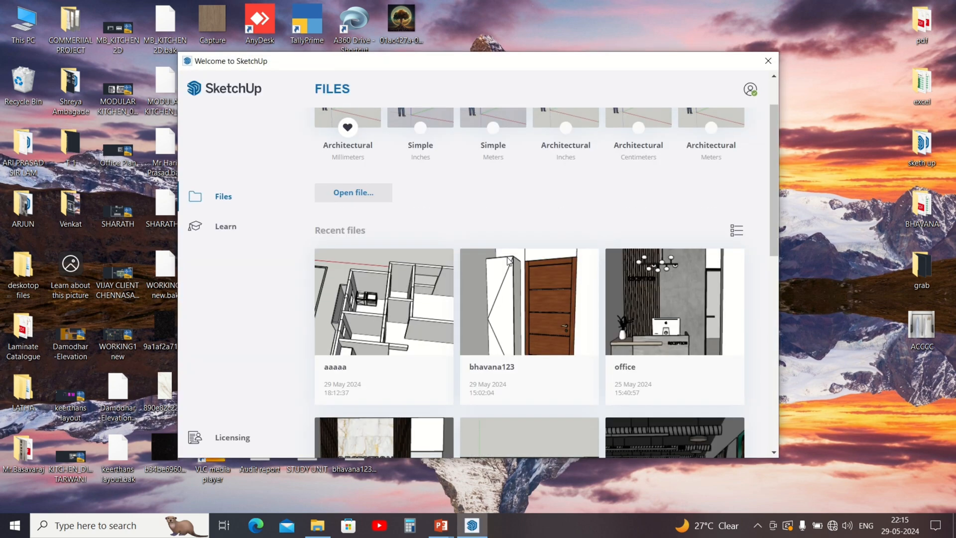
scroll(508, 261, "up", 1)
scroll(508, 263, "down", 2)
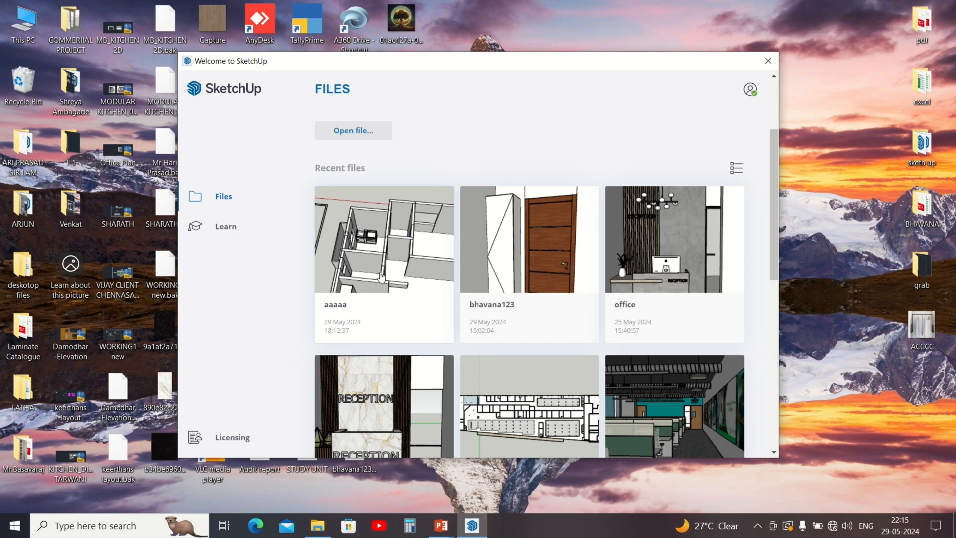
scroll(645, 276, "down", 1)
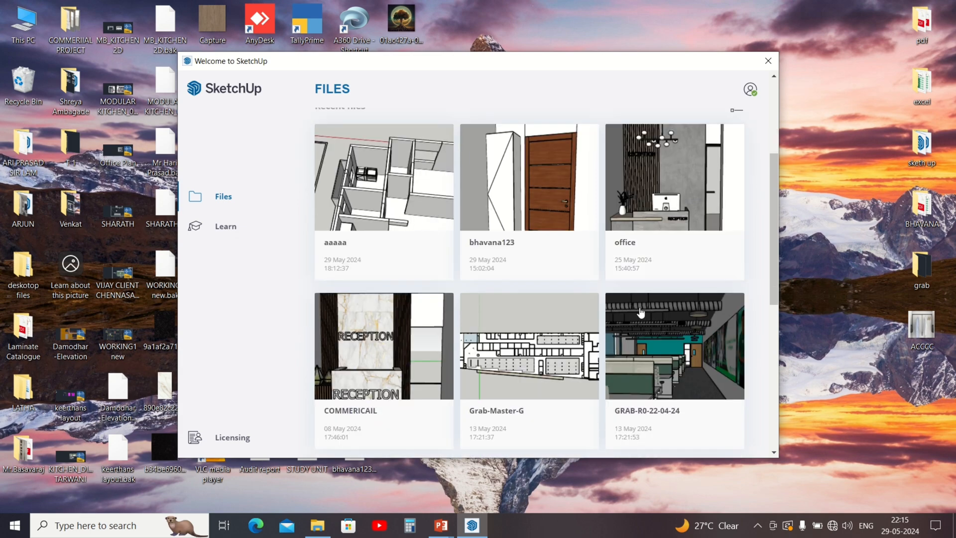
scroll(641, 327, "up", 1)
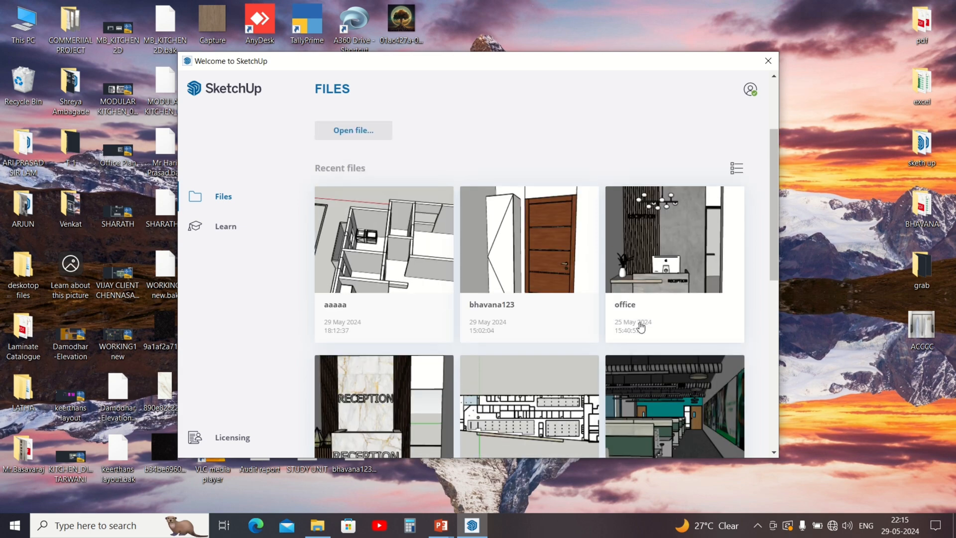
scroll(641, 327, "up", 2)
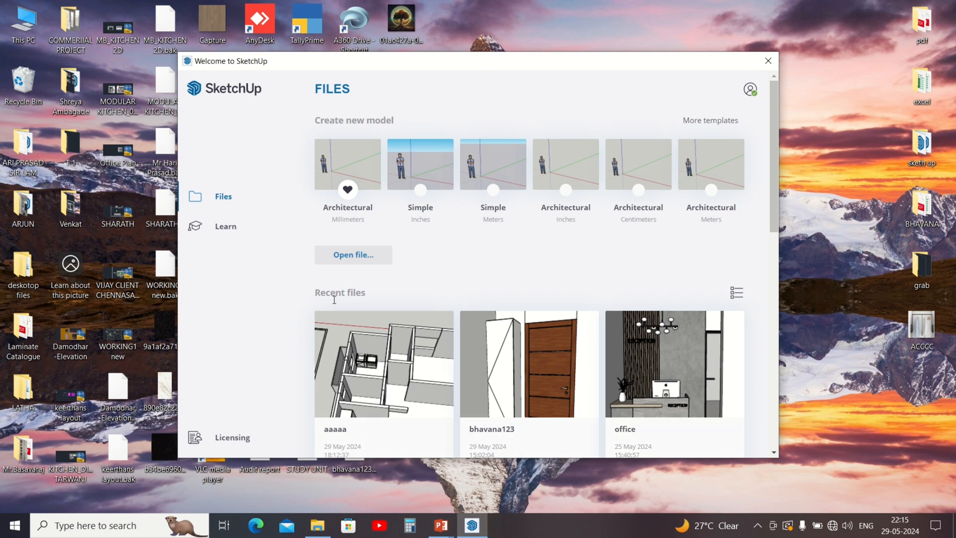
left_click_drag(318, 294, 369, 300)
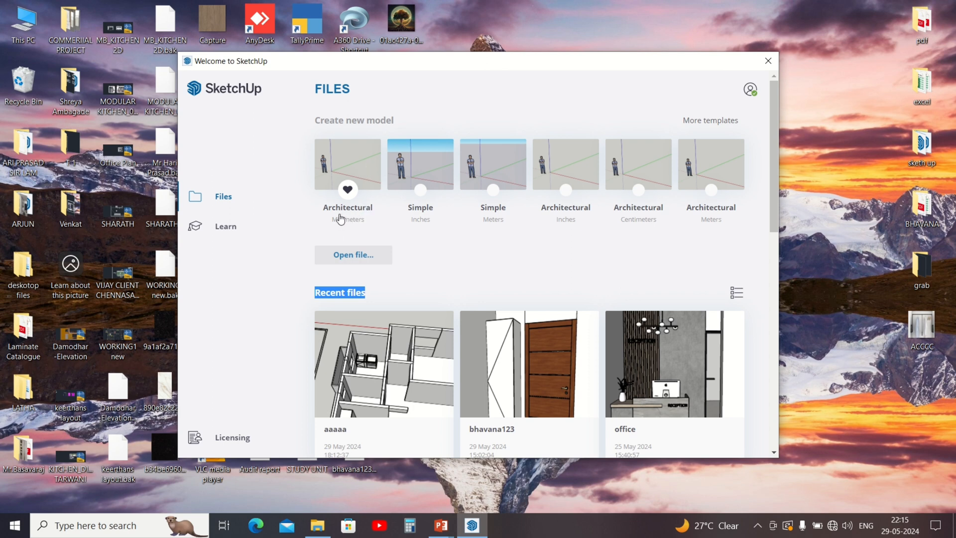
Create a new model from the Architectural Millimeters template and close the Default Tray
left_click(358, 165)
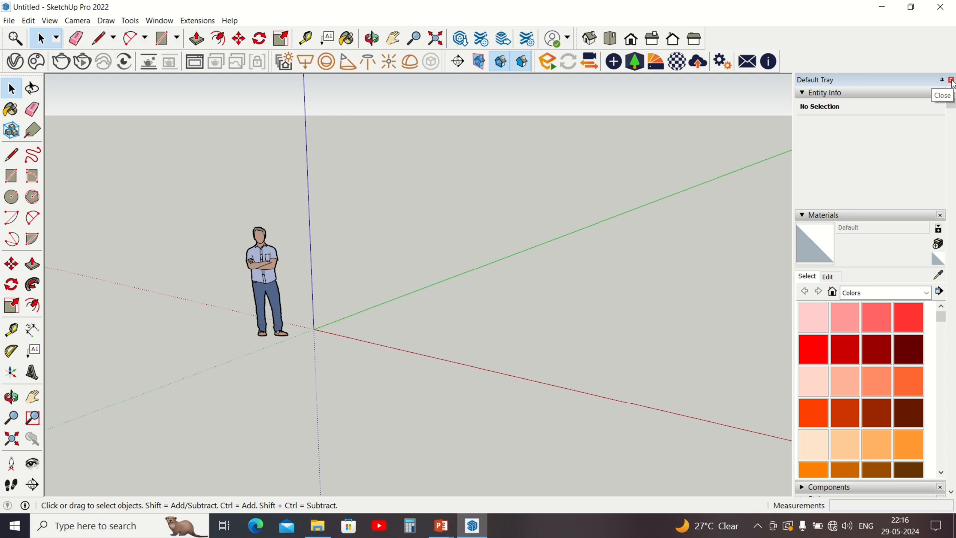
left_click(951, 79)
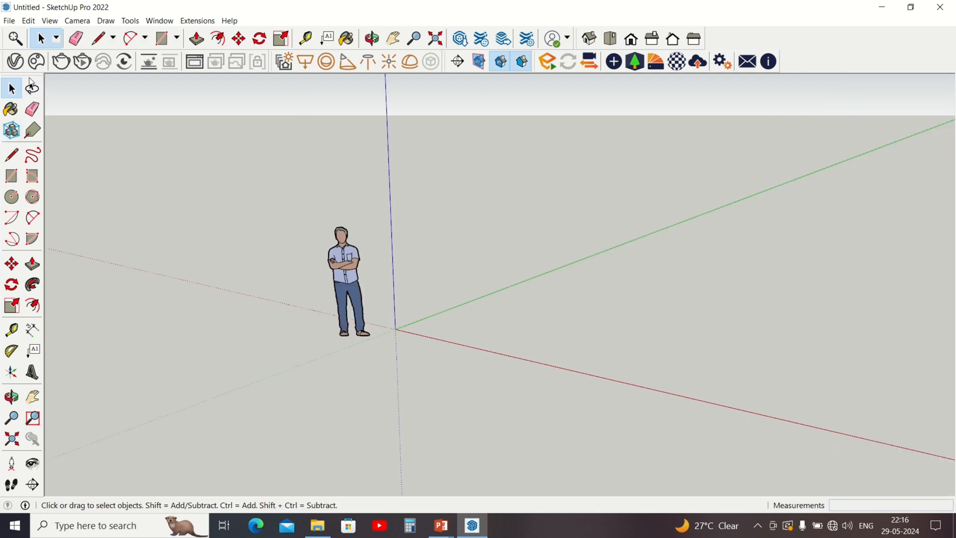
Examine the empty model's axes and scale figure from several angles
right_click(844, 45)
left_click(762, 164)
key("o")
left_click_drag(488, 248, 655, 277)
key("space")
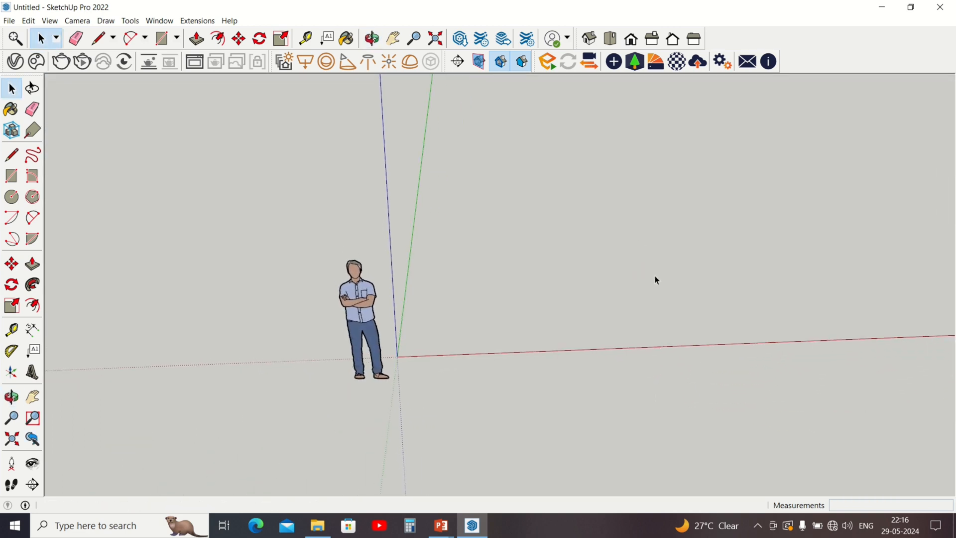
middle_click_drag(491, 272, 518, 257)
middle_click_drag(570, 312, 531, 301)
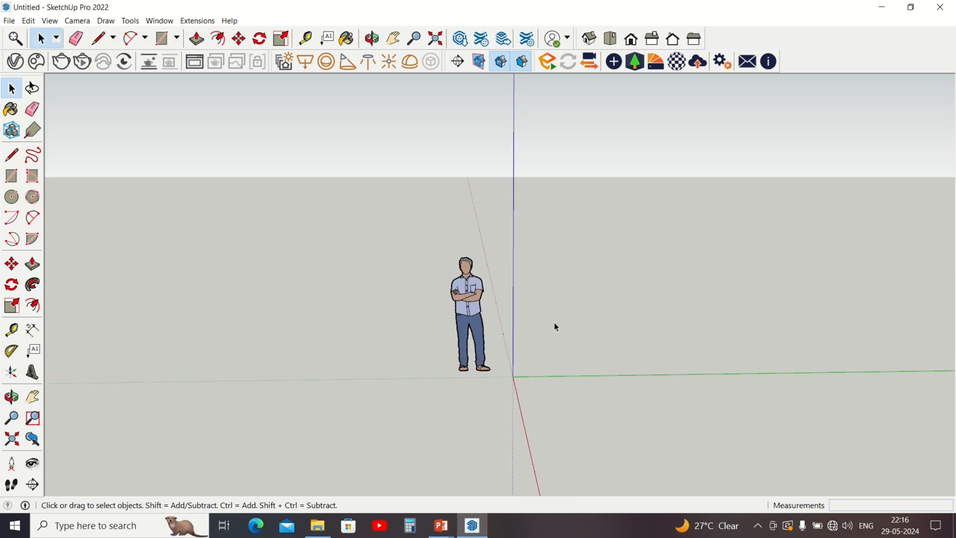
middle_click_drag(458, 358, 692, 249)
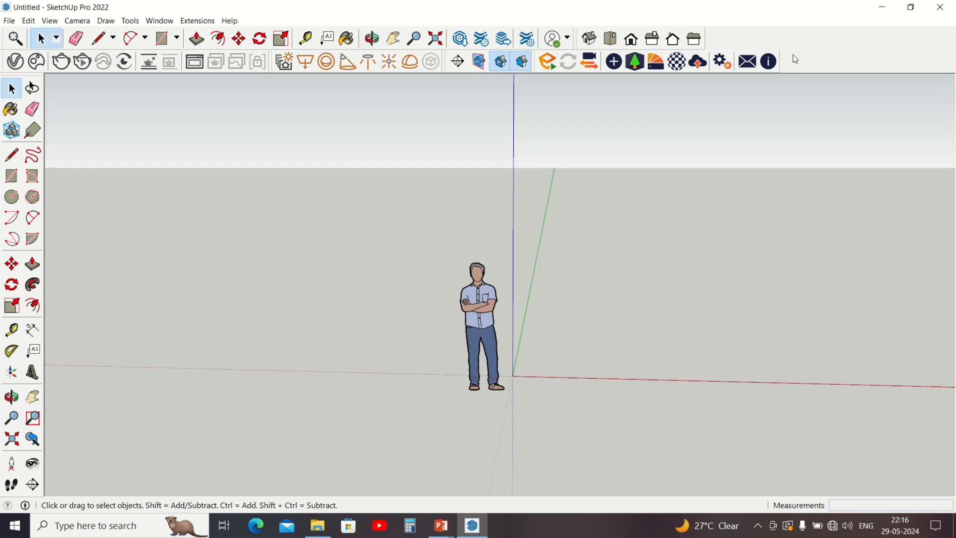
Display the floating Drawing toolbar, move it over the viewport and close it again
right_click(817, 43)
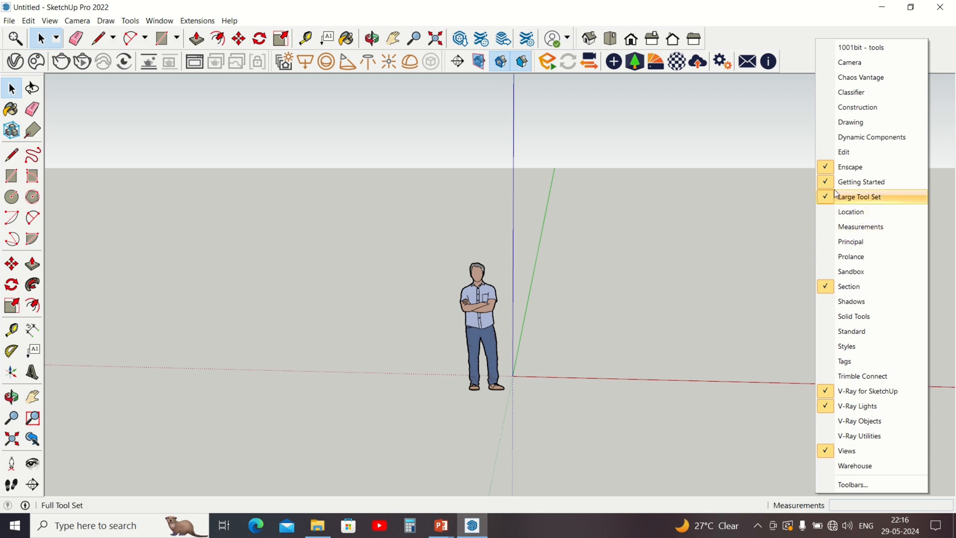
left_click(822, 127)
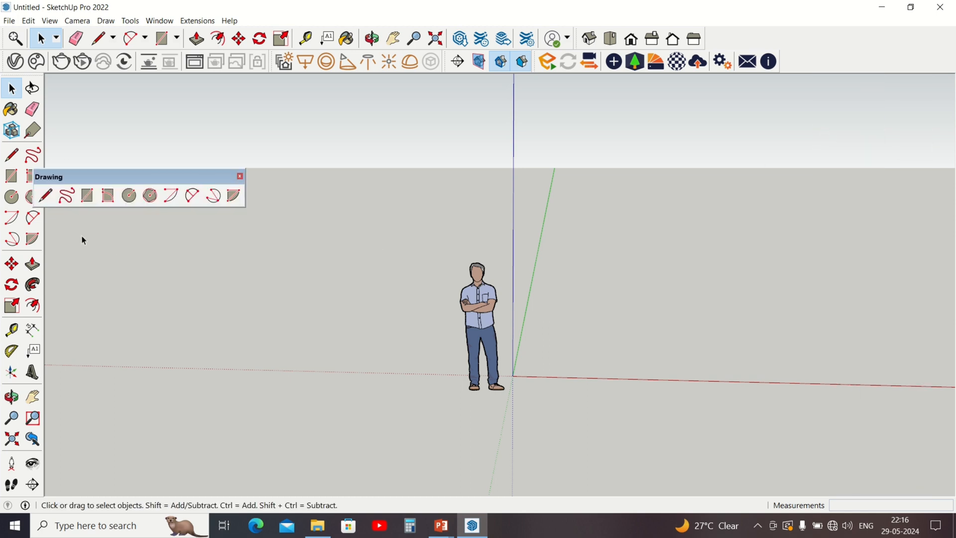
mouse_move(100, 178)
left_mouse_down()
mouse_move(352, 124)
mouse_move(413, 126)
left_mouse_up()
left_click(551, 116)
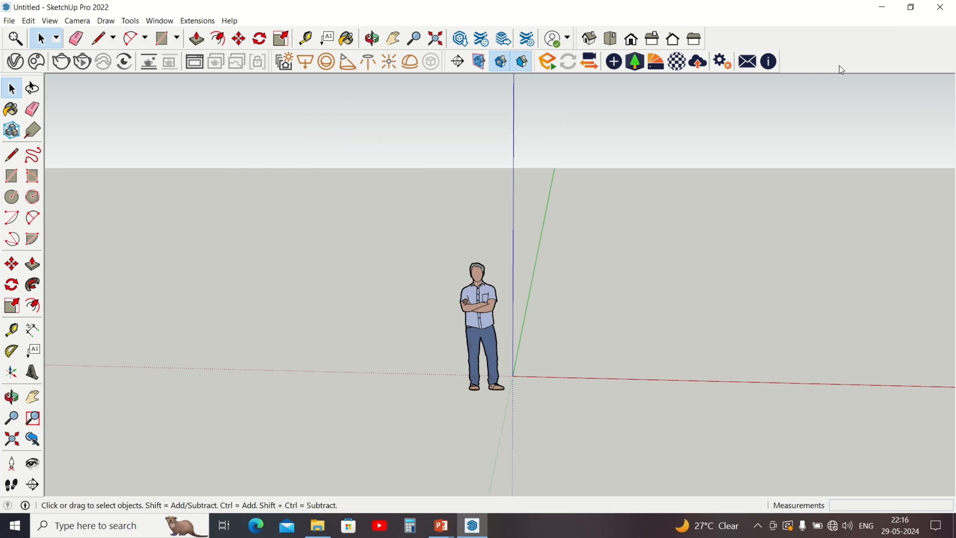
Hide the Enscape, Getting Started and Large Tool Set toolbars
right_click(842, 63)
left_click(859, 182)
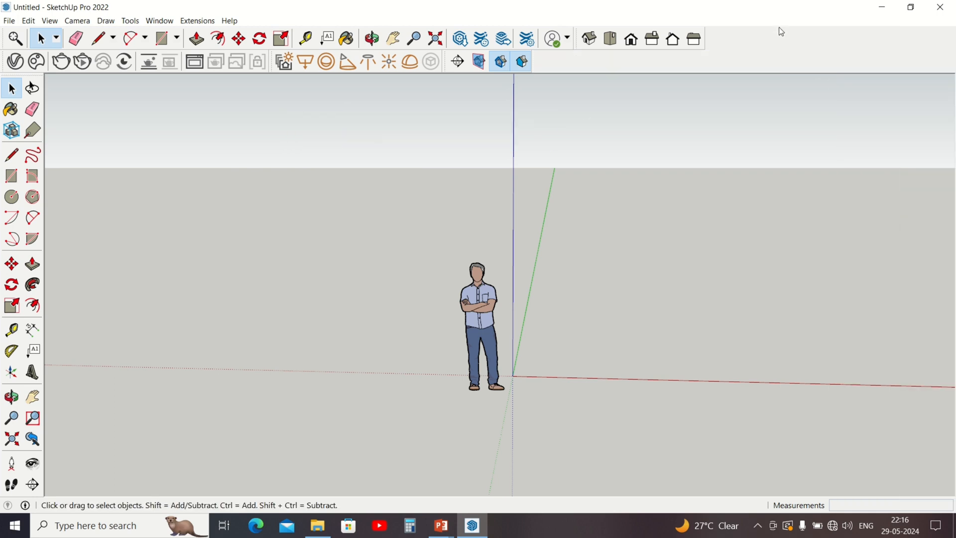
right_click(779, 42)
left_click(790, 179)
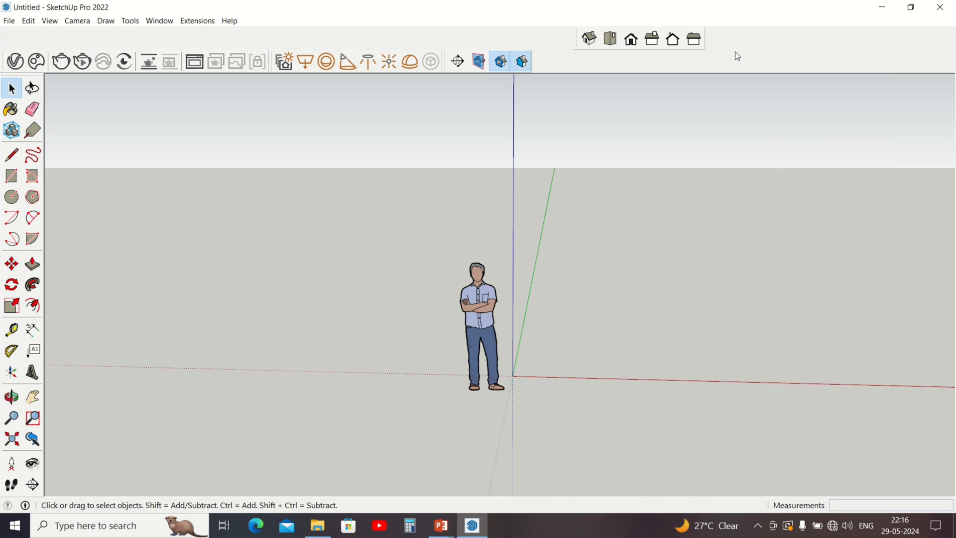
right_click(736, 52)
left_click(779, 209)
Hide the Section, V-Ray for SketchUp, V-Ray Lights and Views toolbars
right_click(742, 36)
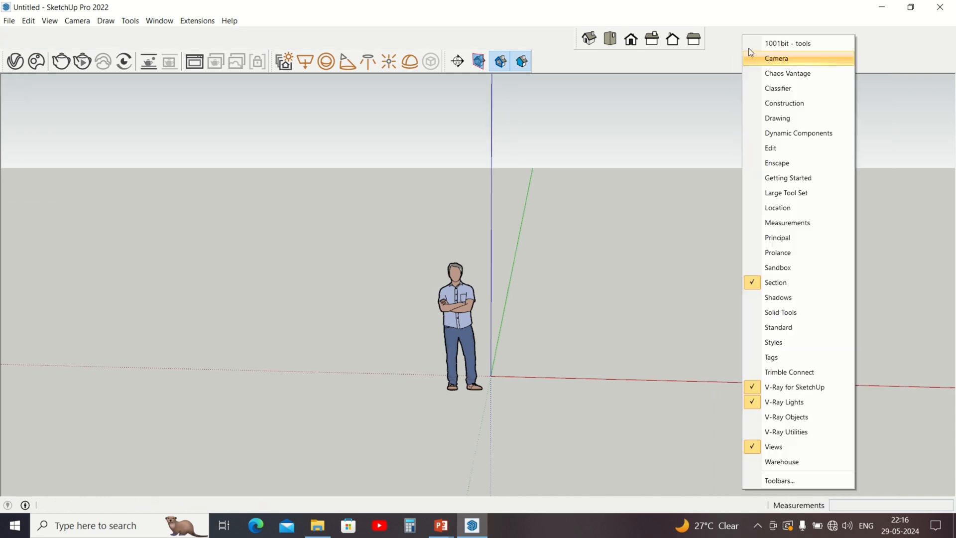
right_click(714, 59)
right_click(714, 59)
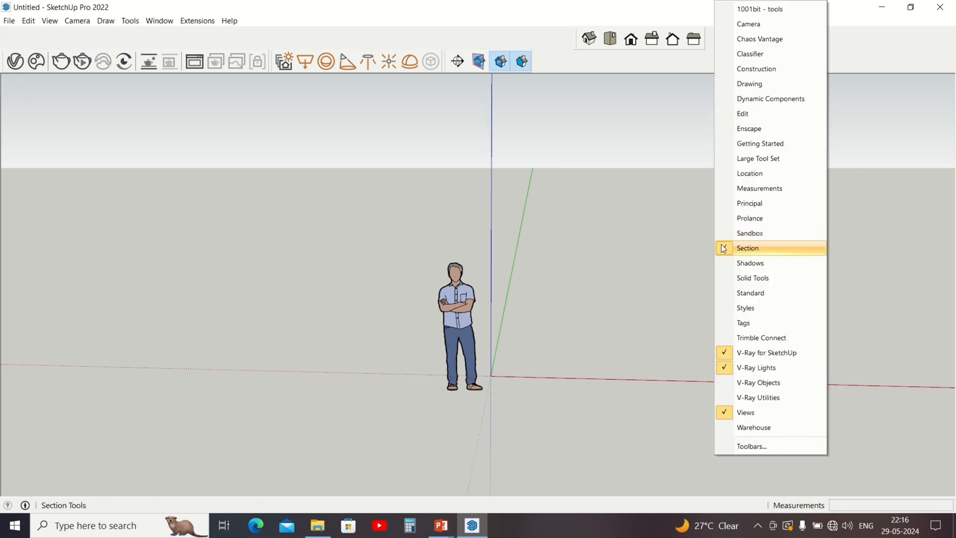
left_click(722, 248)
right_click(730, 67)
left_click(736, 353)
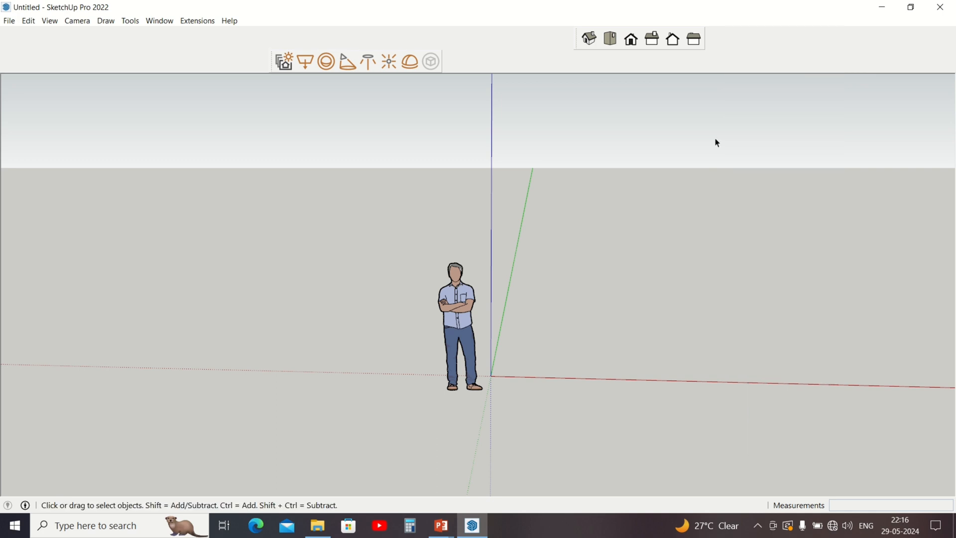
right_click(730, 73)
left_click(743, 363)
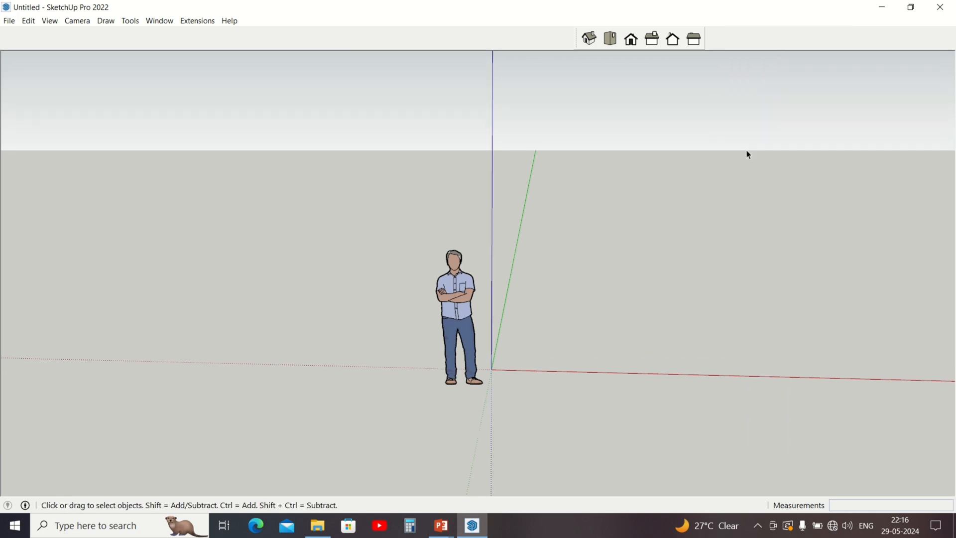
right_click(752, 39)
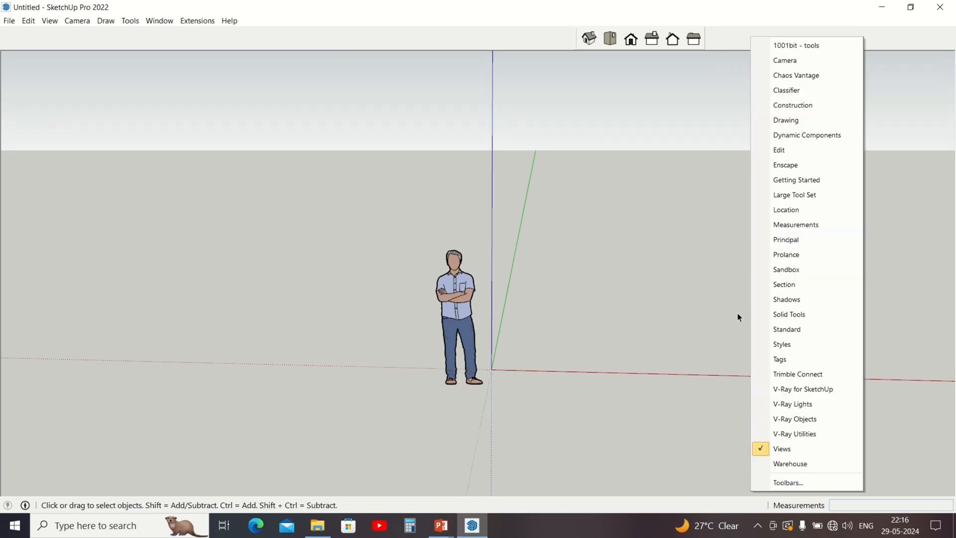
left_click(763, 450)
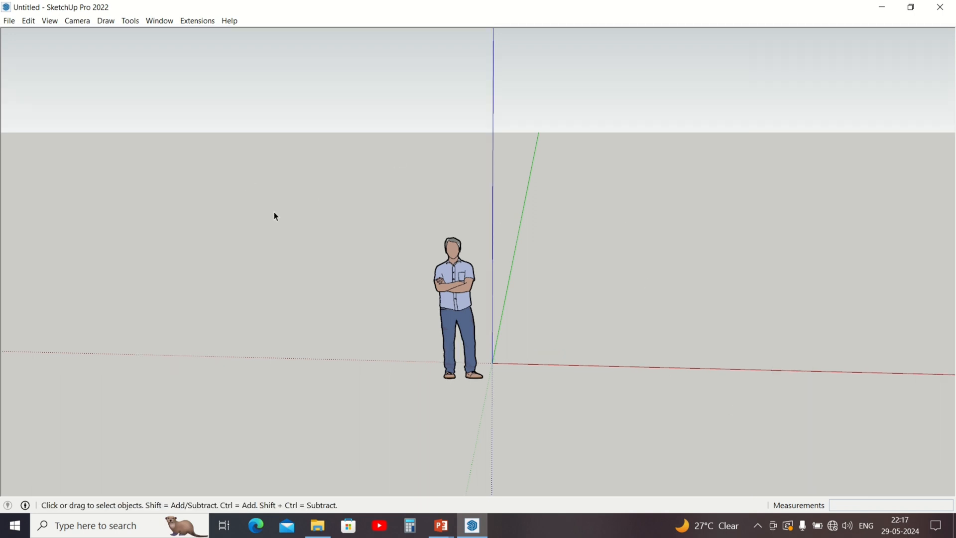
Try to call up the toolbar list from the window frame while all toolbars are hidden
middle_click_drag(275, 217, 381, 235)
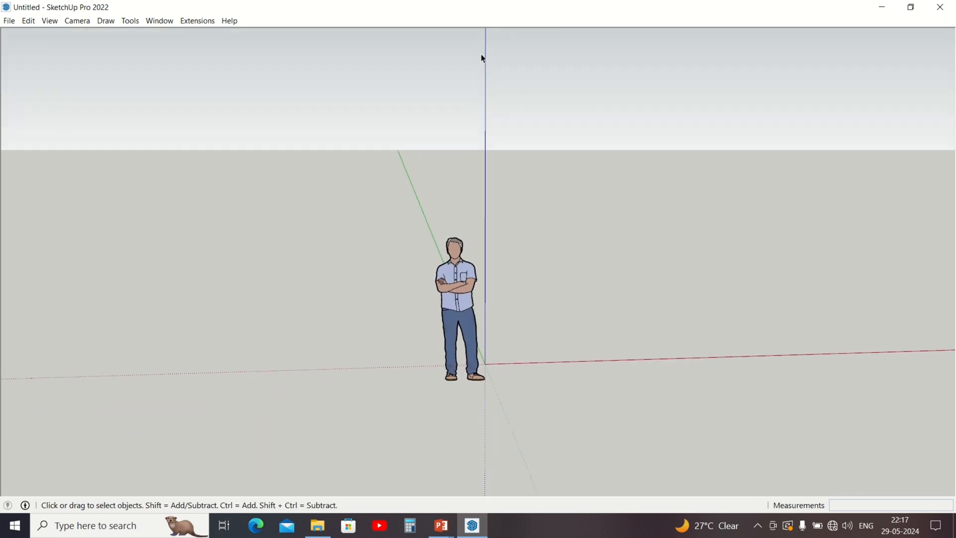
right_click(477, 10)
left_click(434, 21)
right_click(552, 10)
left_click(747, 23)
right_click(767, 16)
left_click(879, 20)
right_click(880, 34)
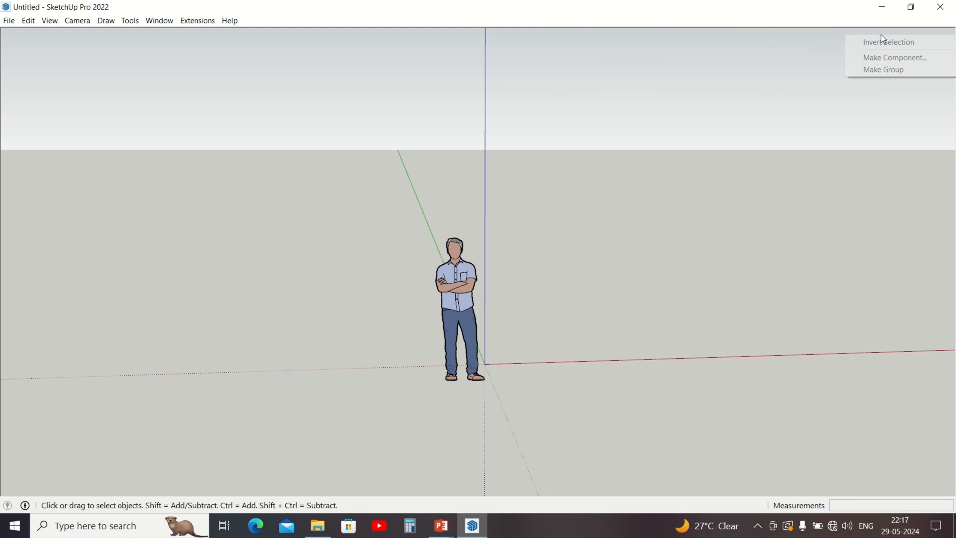
left_click(792, 23)
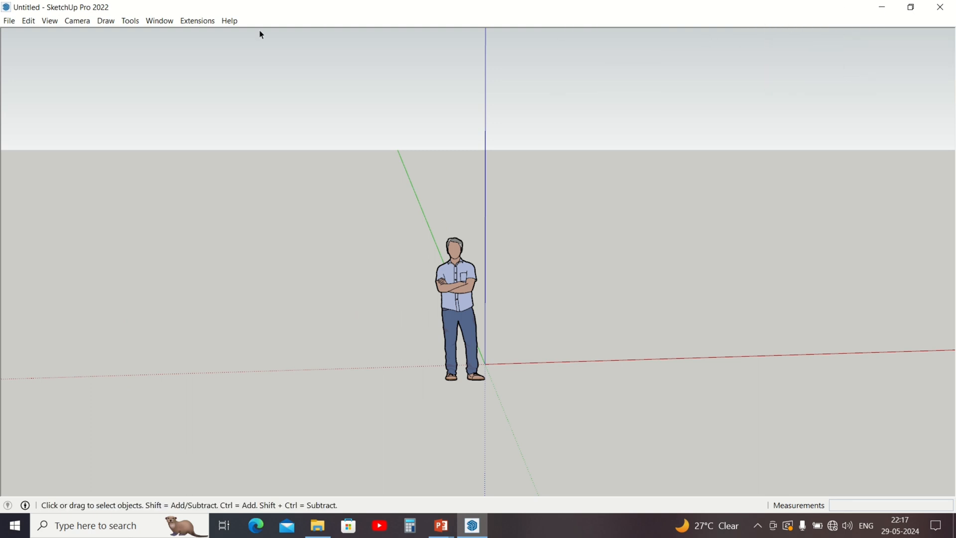
right_click(268, 13)
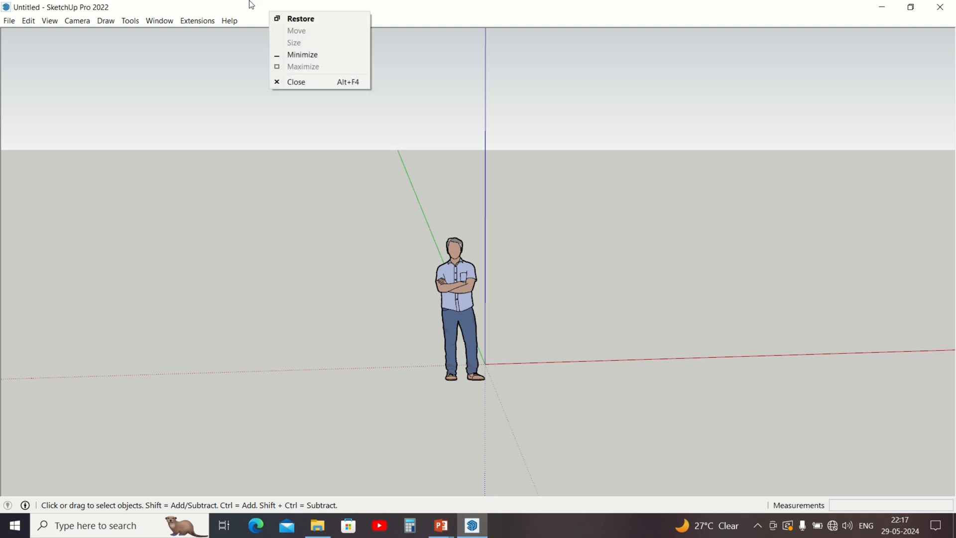
left_click(252, 5)
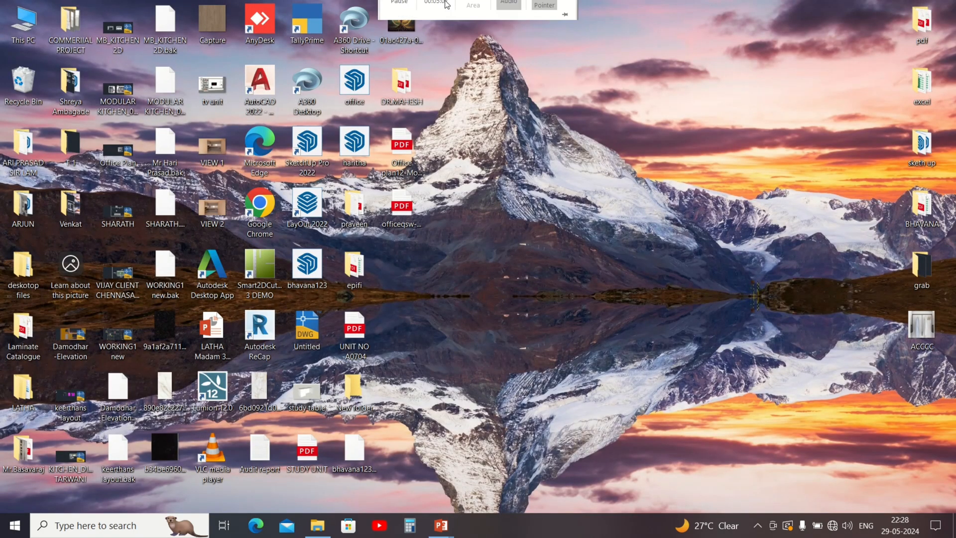
left_click(405, 24)
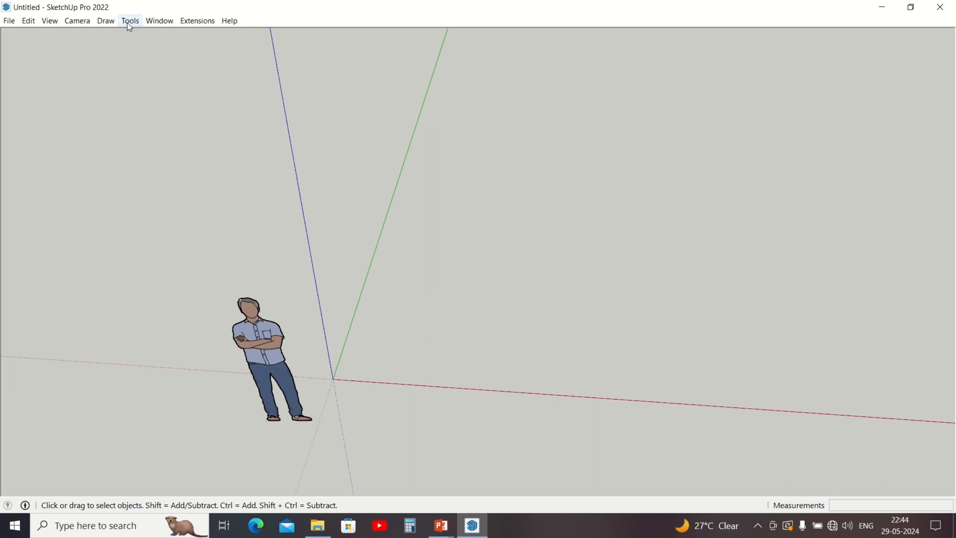
Open the Toolbars dialog and turn on the Large Tool Set toolbar
left_click(49, 21)
mouse_move(141, 20)
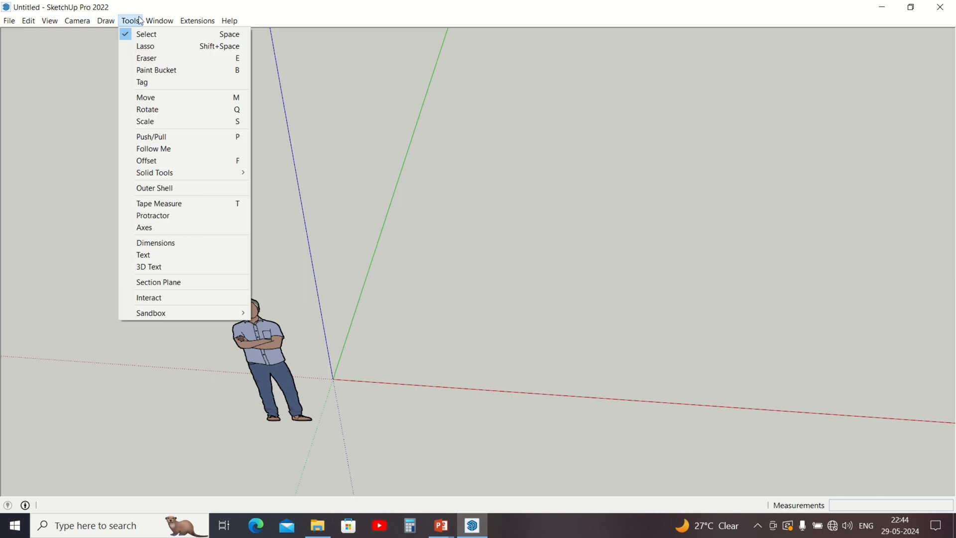
mouse_move(86, 25)
mouse_move(57, 26)
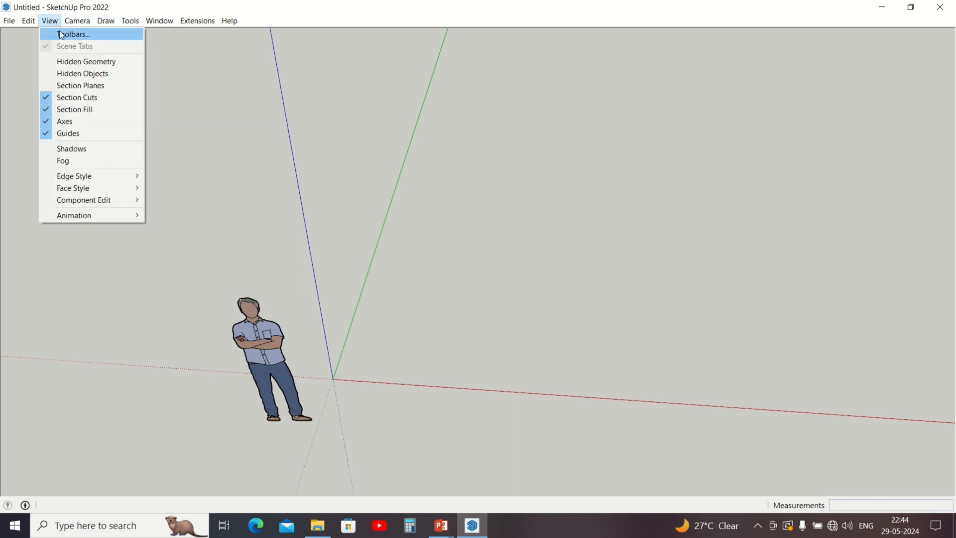
left_click(68, 34)
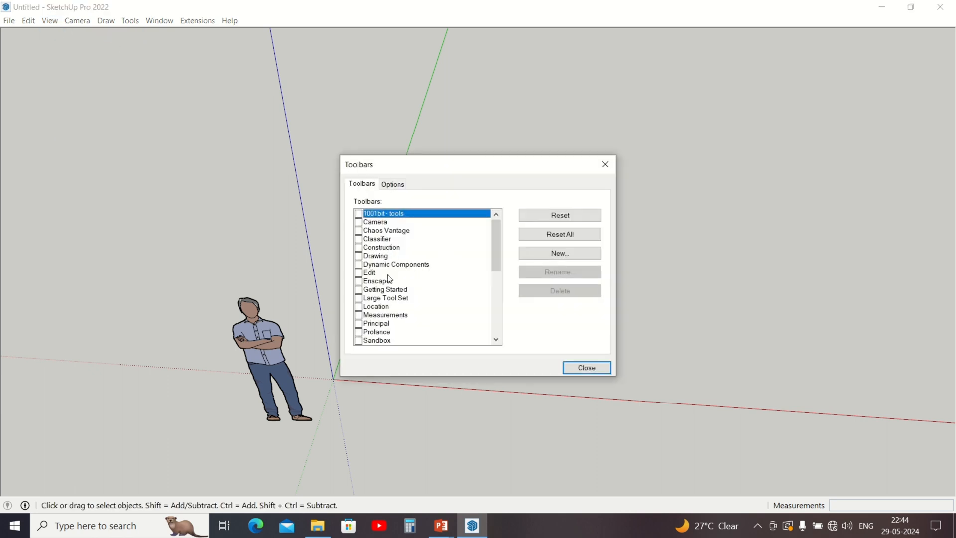
scroll(390, 277, "down", 3)
scroll(390, 278, "down", 1)
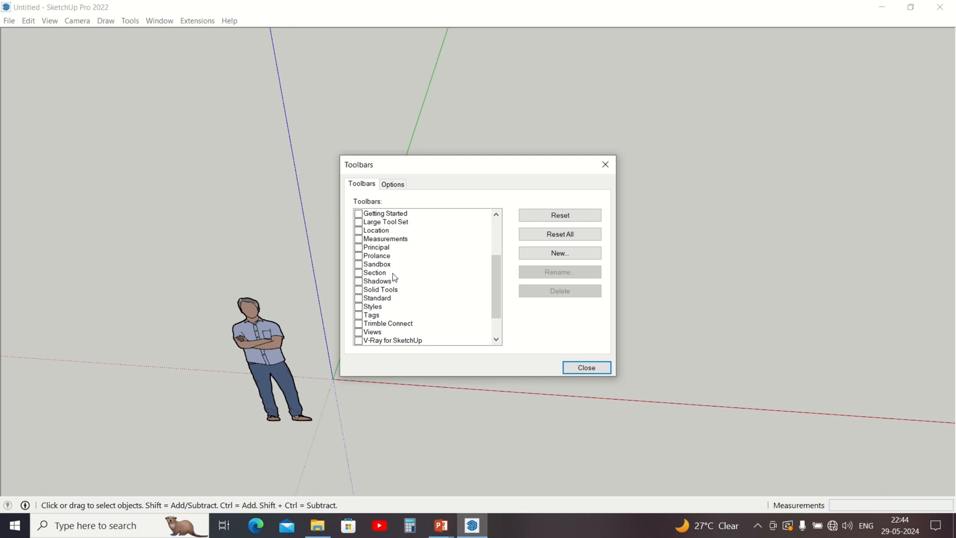
left_click(358, 223)
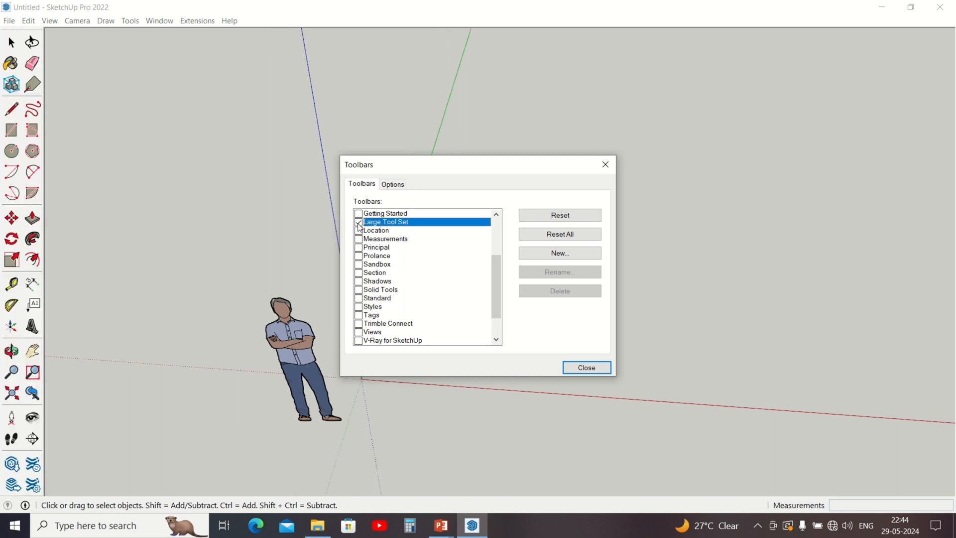
Turn on the Views, Location and Measurements toolbars in the Toolbars dialog and close the dialog
scroll(381, 282, "up", 3)
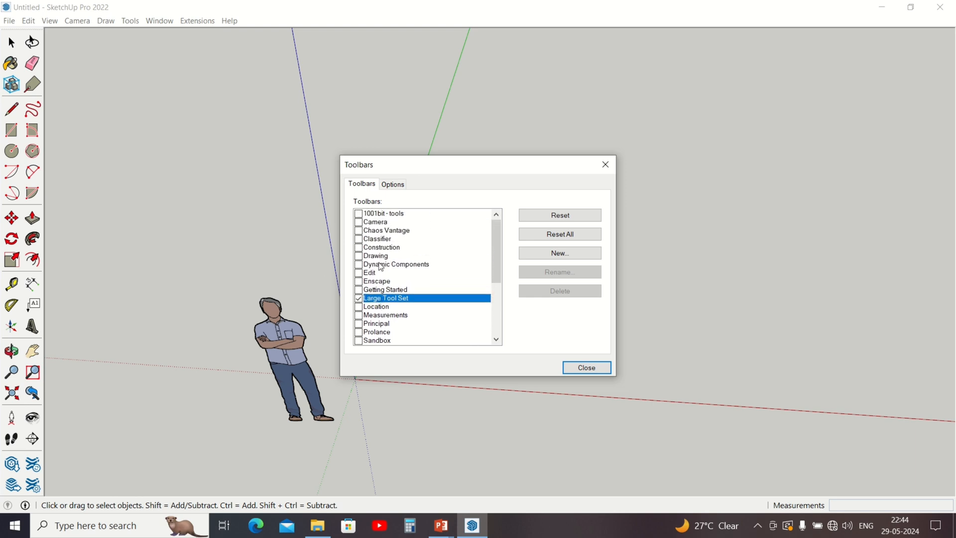
scroll(381, 266, "down", 5)
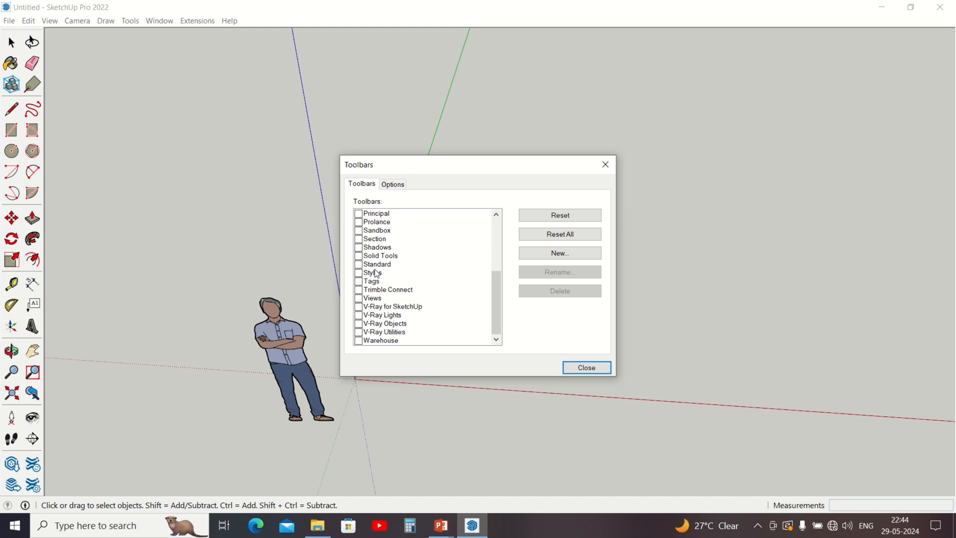
left_click(359, 298)
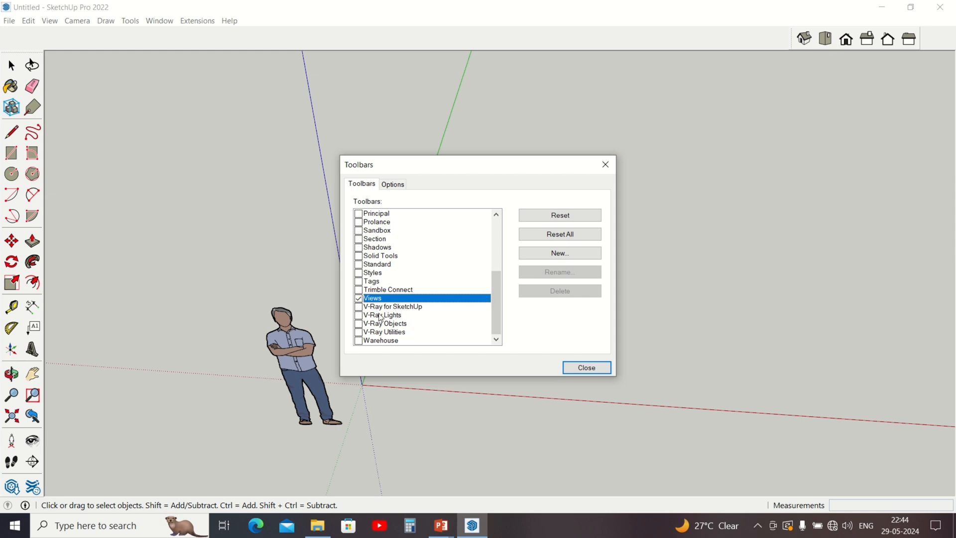
scroll(380, 249, "up", 1)
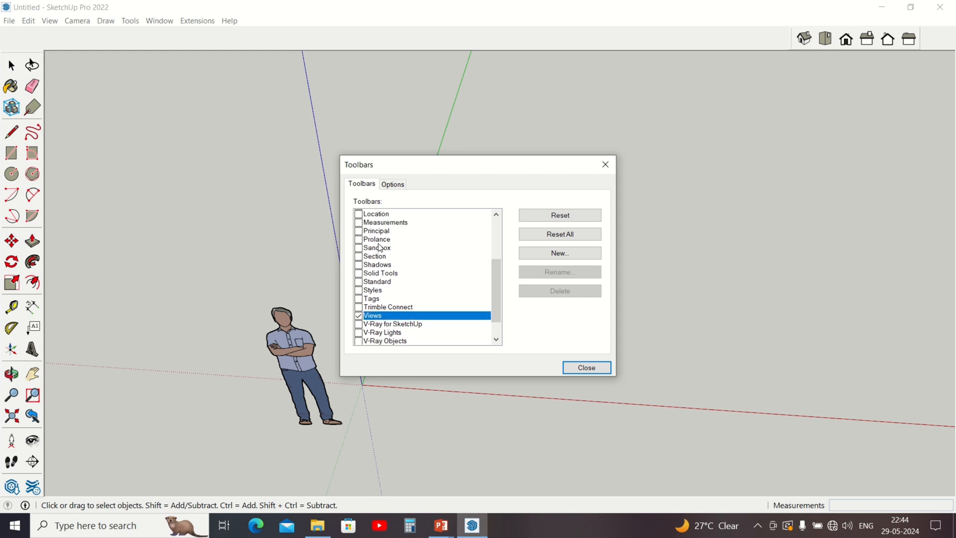
scroll(380, 248, "up", 1)
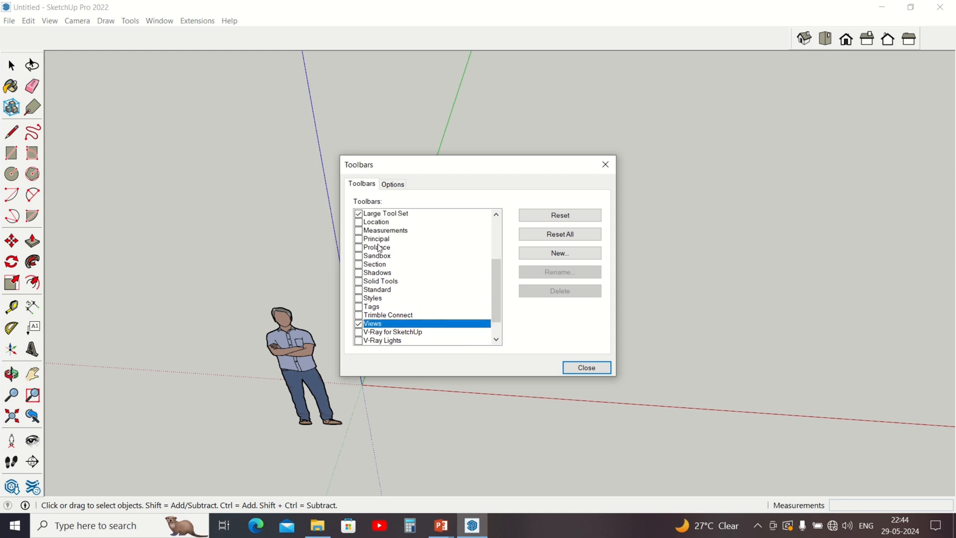
left_click(358, 222)
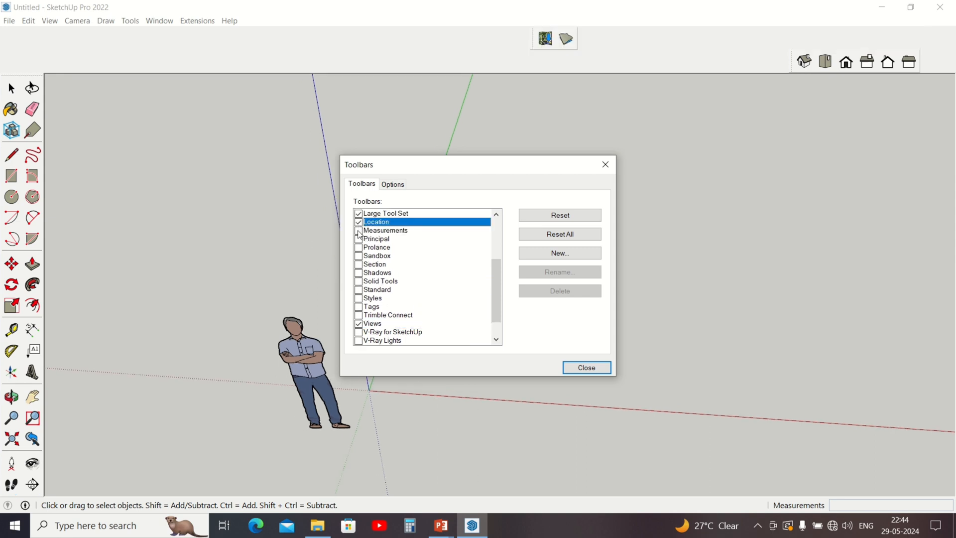
left_click(358, 230)
scroll(418, 254, "down", 3)
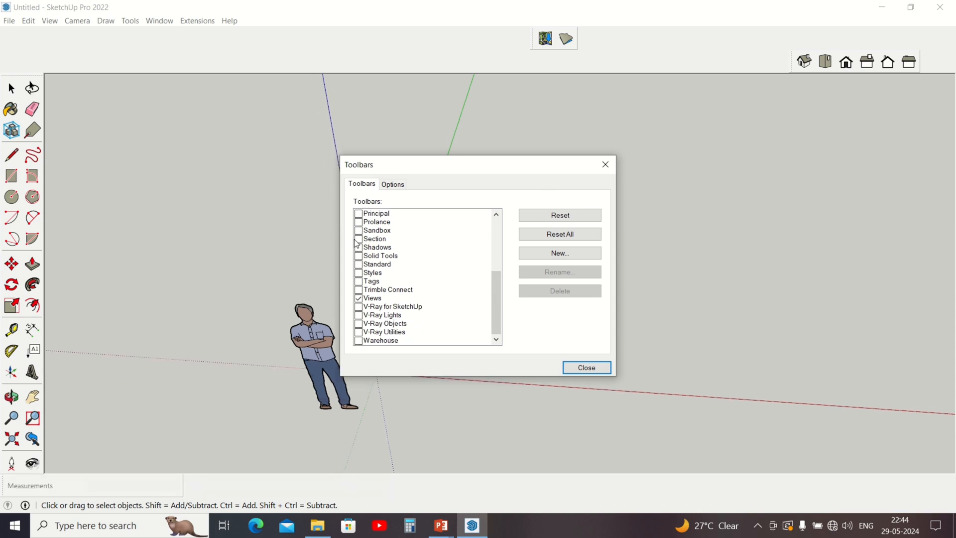
left_click(605, 164)
Show the Enscape, Dynamic Components, Construction and Getting Started toolbars
right_click(627, 52)
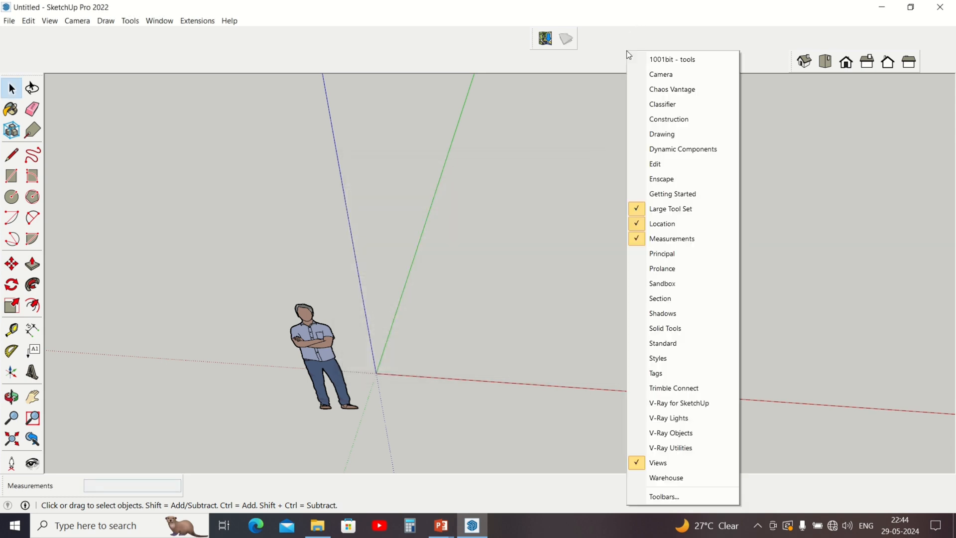
left_click(658, 180)
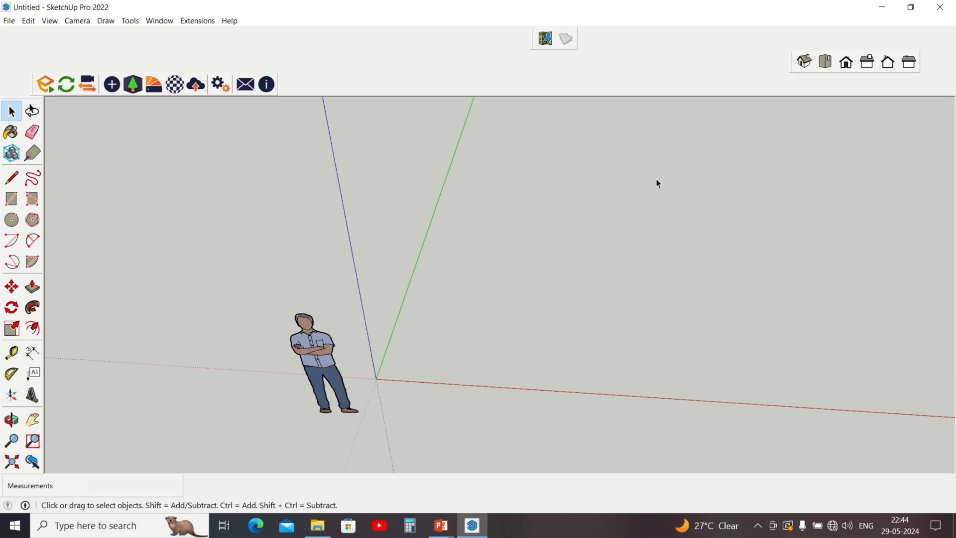
right_click(634, 58)
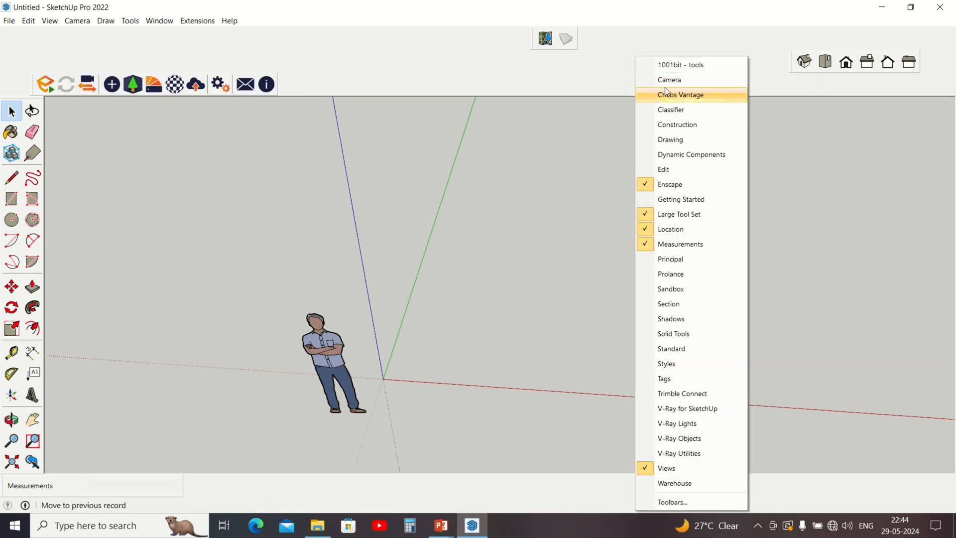
left_click(677, 156)
right_click(630, 75)
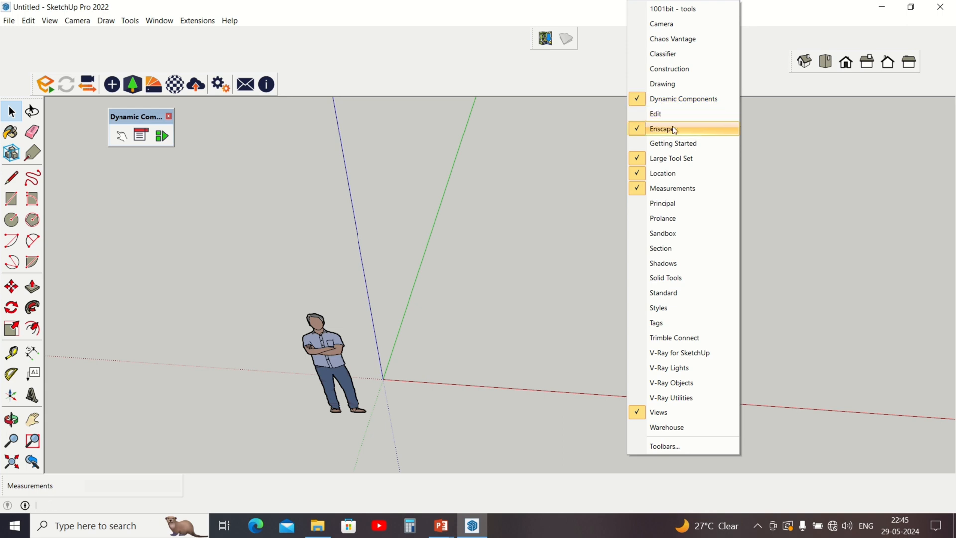
left_click(670, 68)
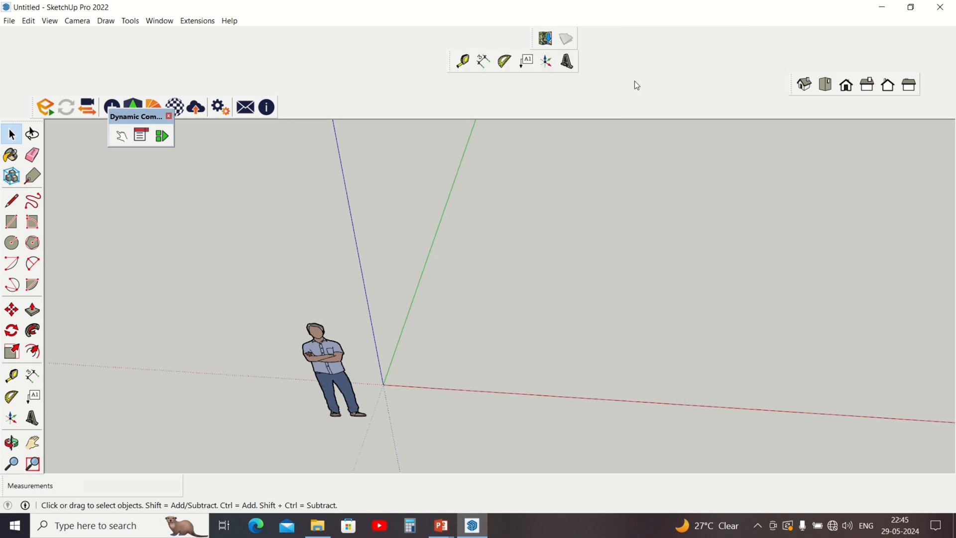
right_click(593, 60)
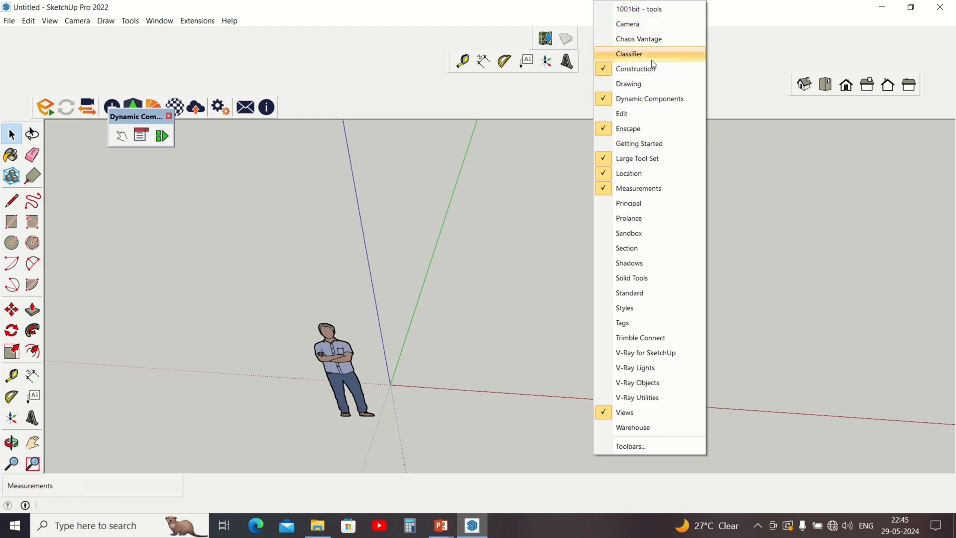
left_click(639, 144)
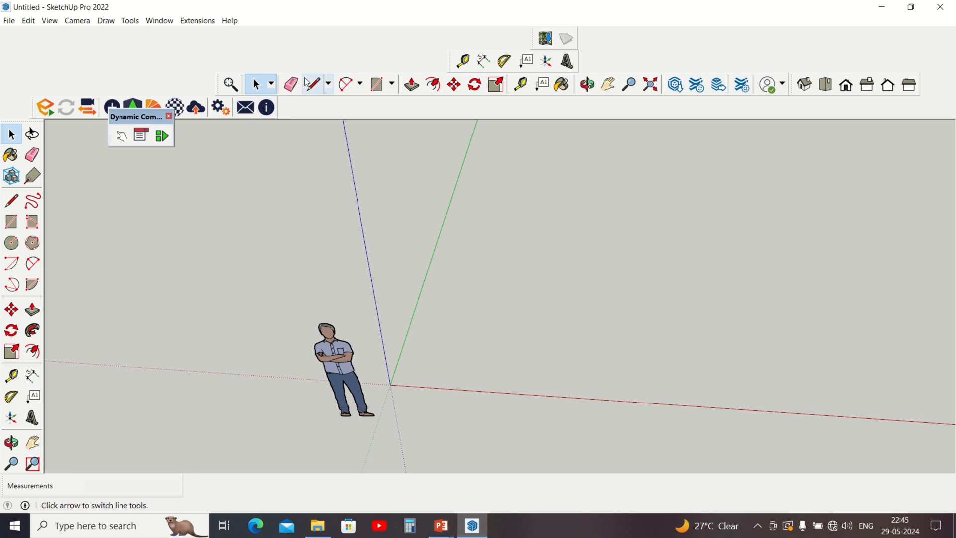
Hide the Construction and Dynamic Components toolbars
right_click(295, 109)
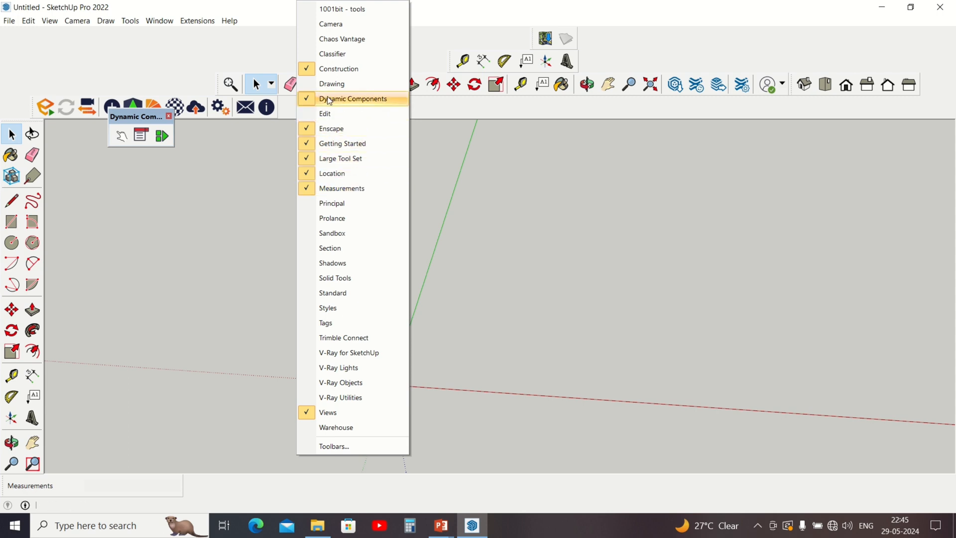
left_click(331, 70)
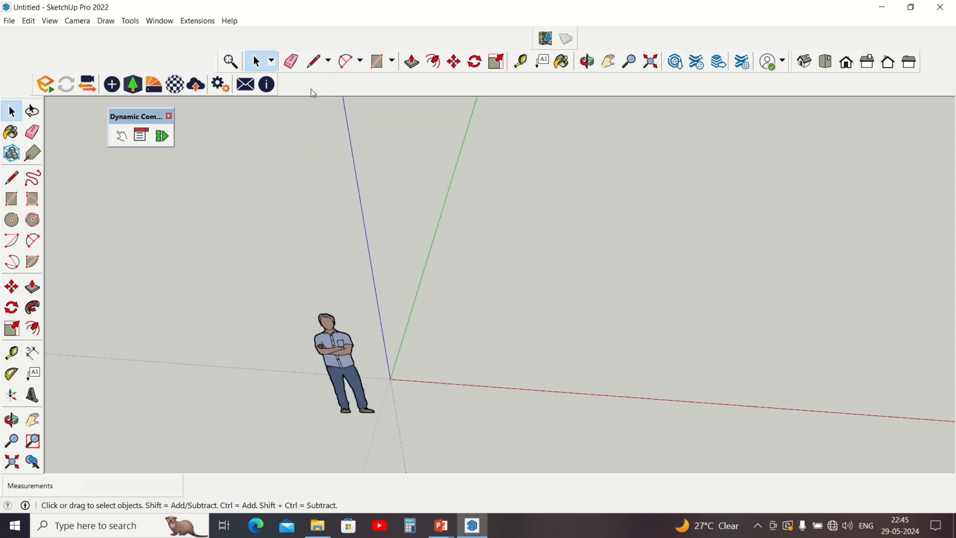
left_click(169, 116)
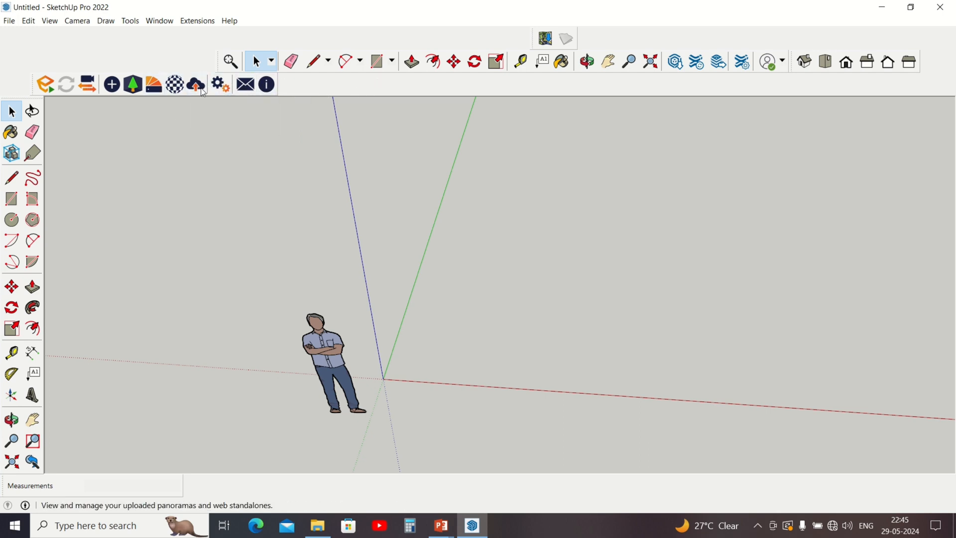
Dock the Getting Started toolbar at the start of the first row, with the Enscape and Views toolbars side by side in the row below
left_click_drag(32, 85, 481, 85)
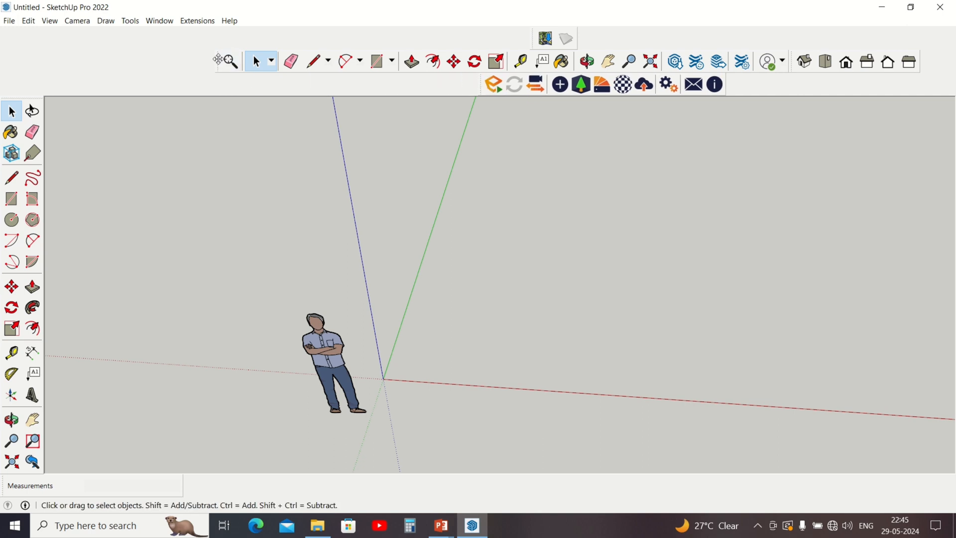
left_click_drag(220, 62, 34, 45)
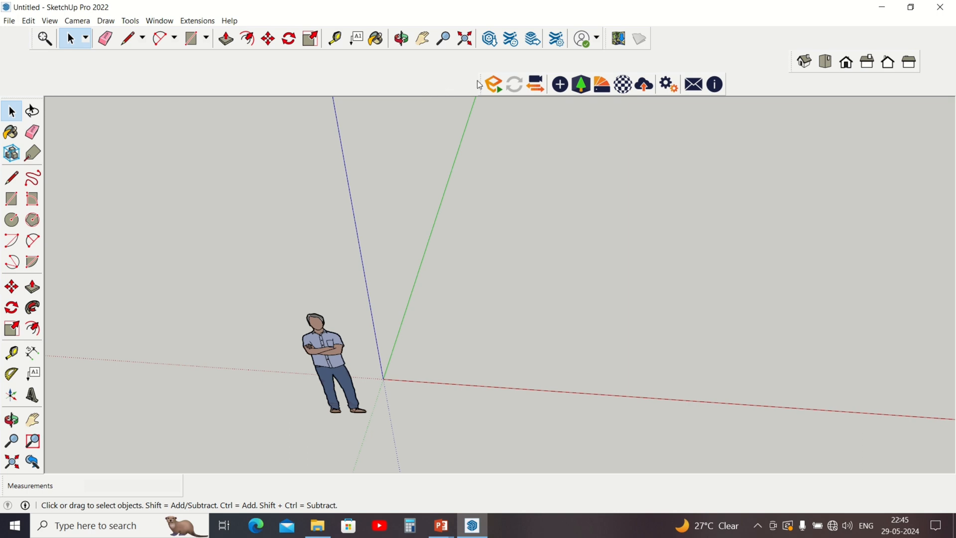
left_click_drag(480, 84, 45, 52)
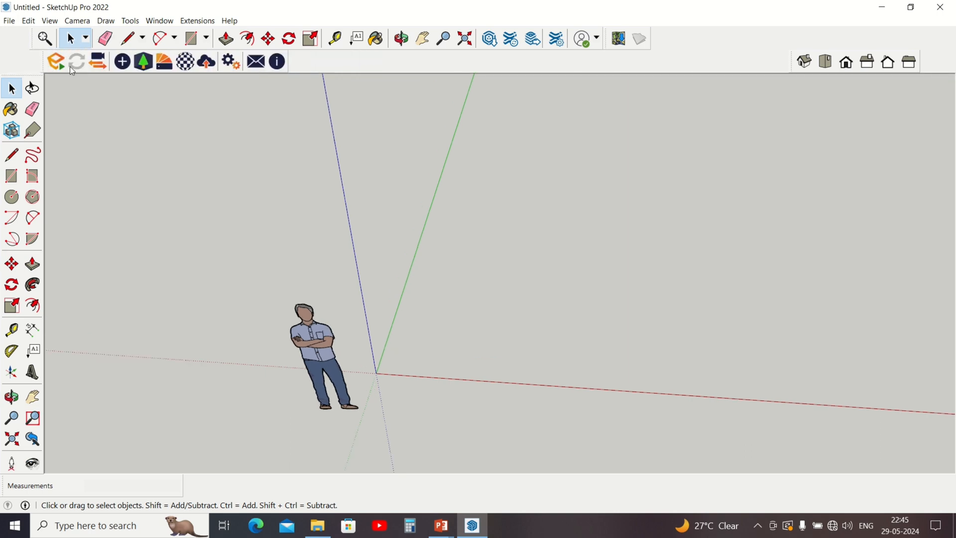
left_click_drag(792, 61, 292, 64)
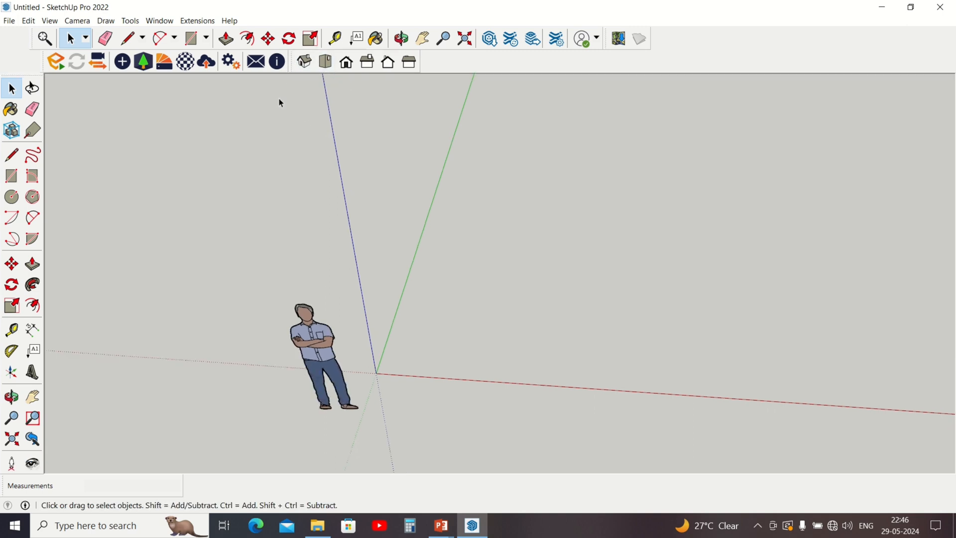
Display Tray 1 beside the drawing area
left_click(159, 21)
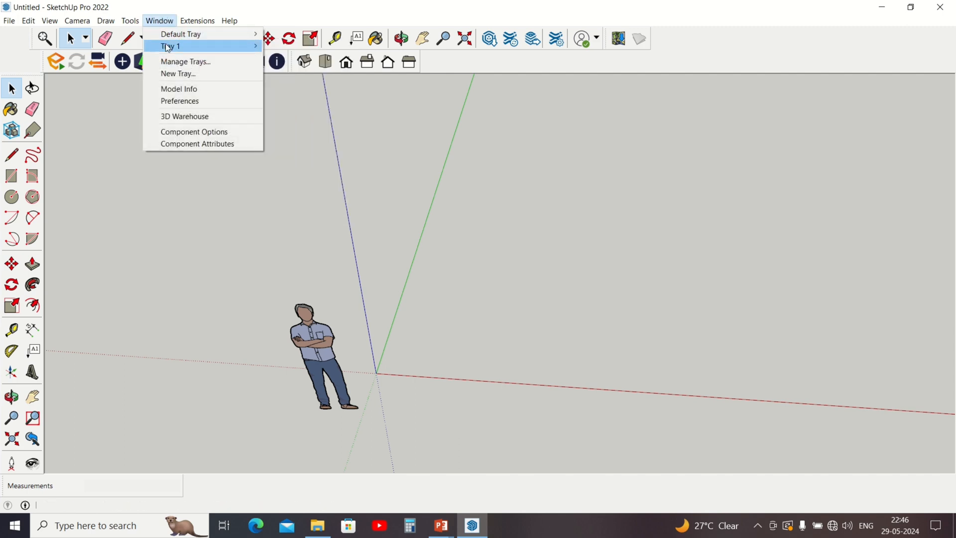
mouse_move(168, 48)
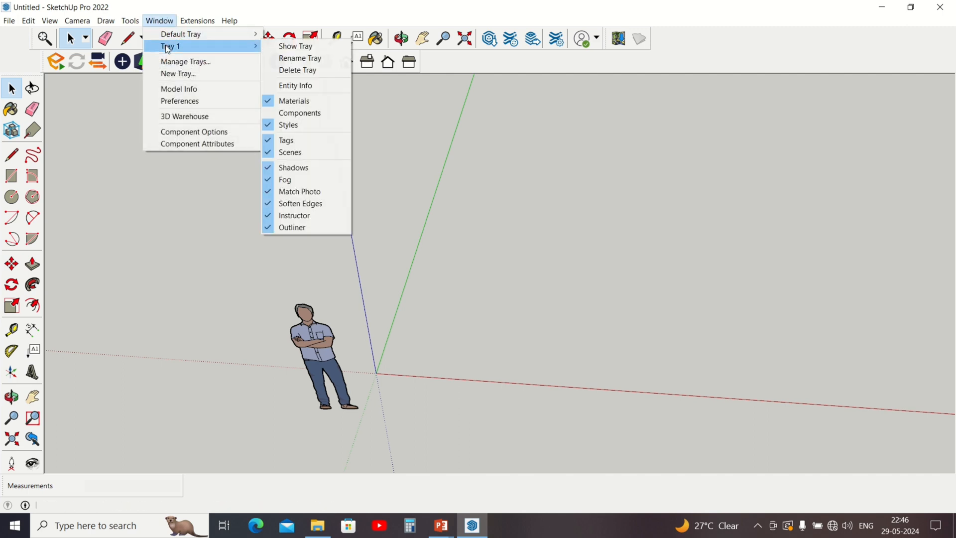
left_click(312, 47)
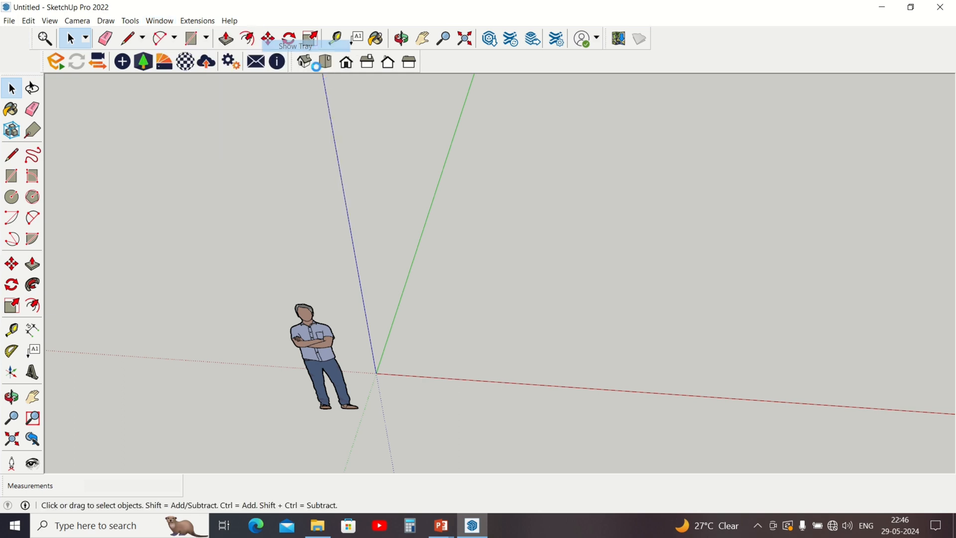
double_click(899, 78)
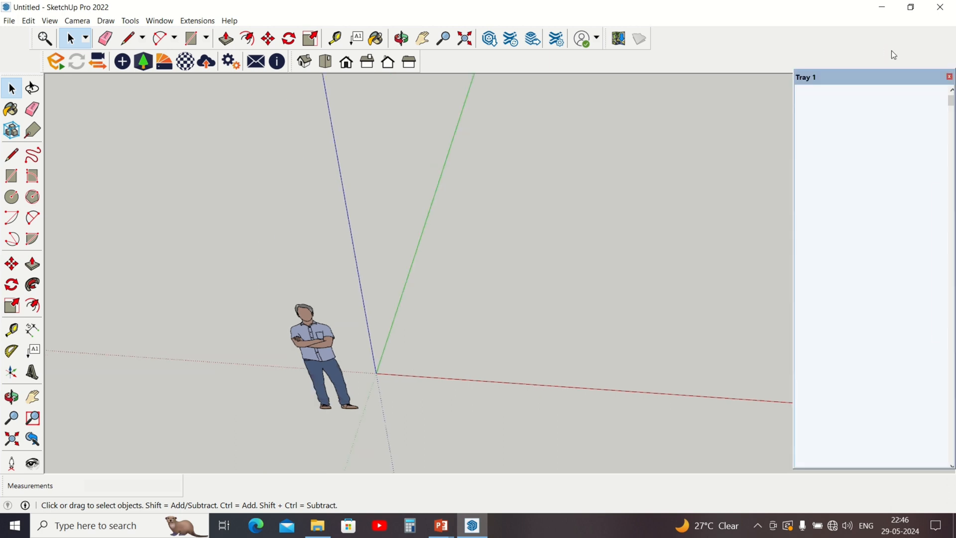
Draw a long freehand rectangle behind the standing figure and make its face and edges a group
middle_click_drag(770, 144, 529, 178)
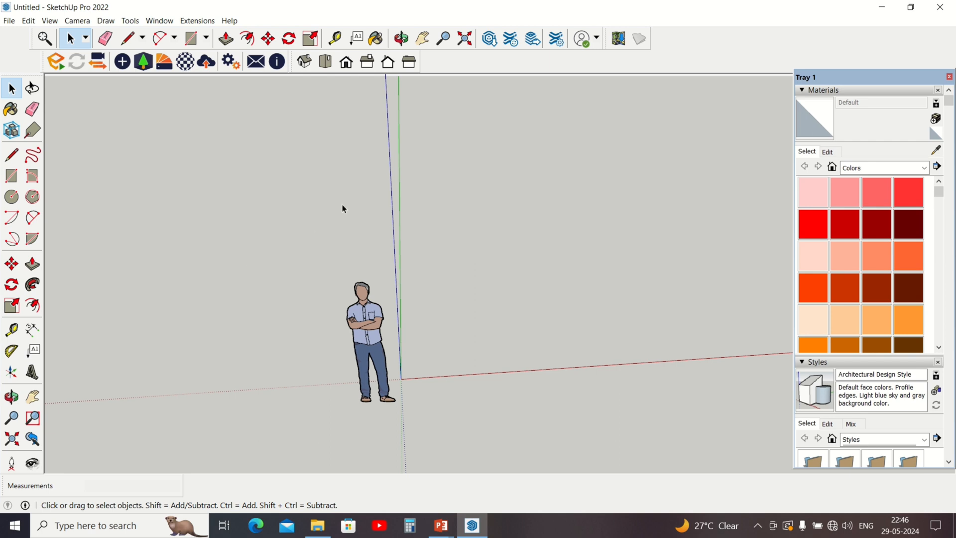
key("r")
left_click(453, 174)
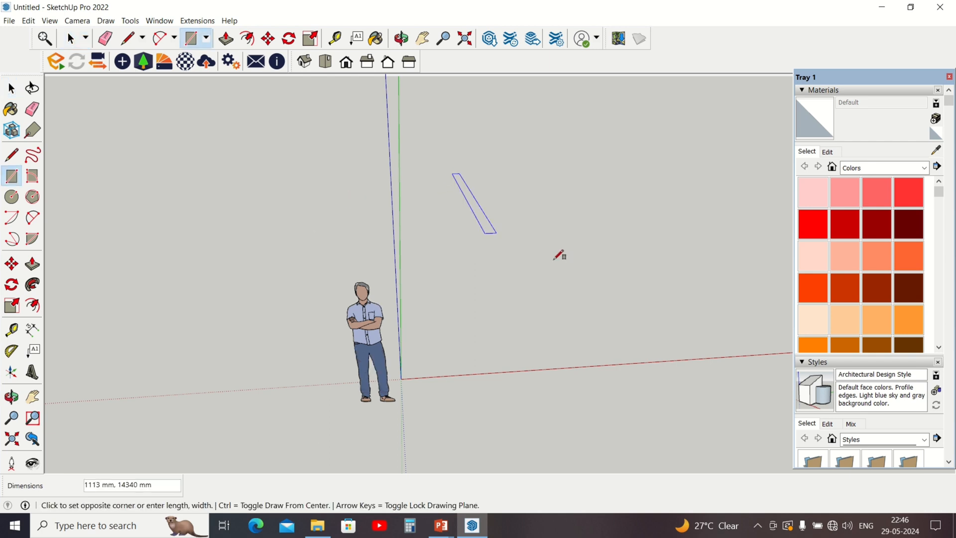
left_click(679, 297)
key("space")
left_click(529, 268)
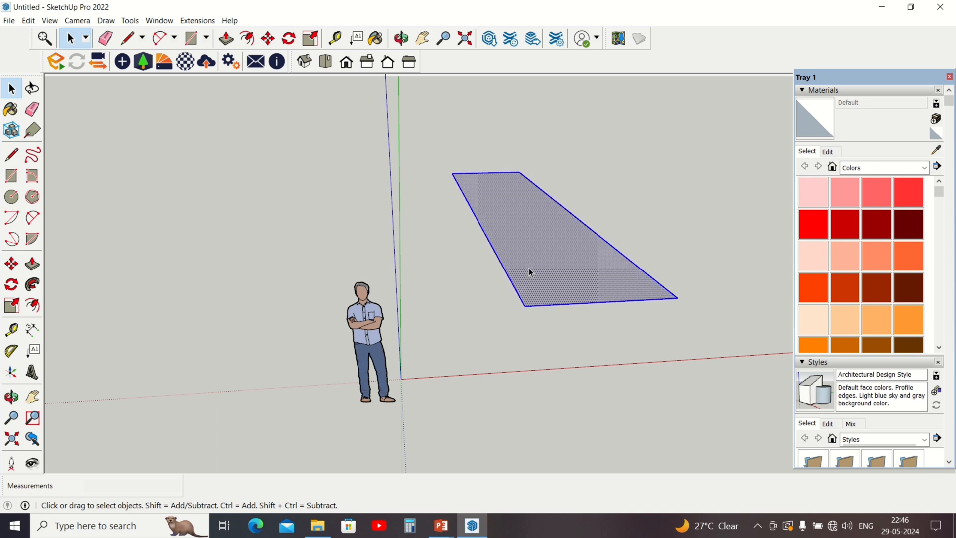
right_click(537, 232)
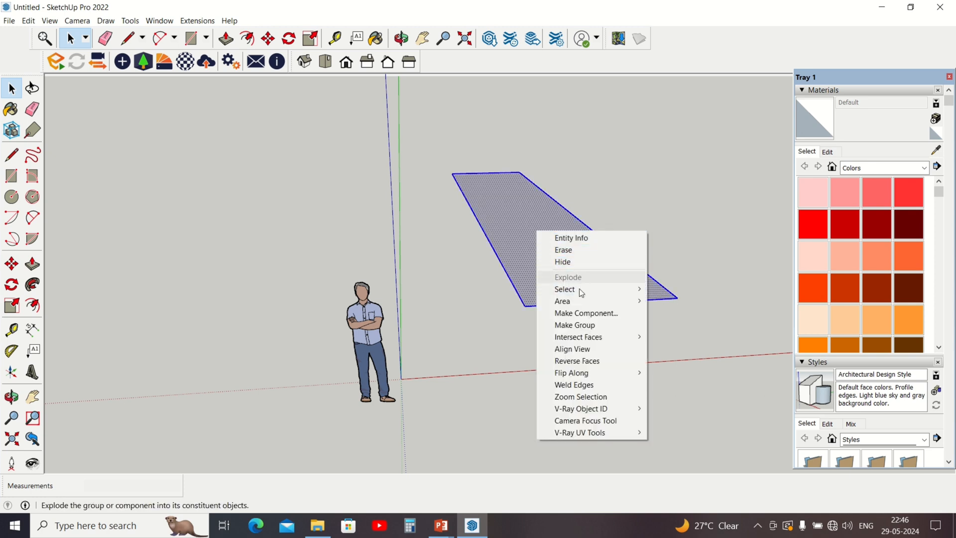
left_click(577, 325)
Open the rectangle's group, extrude its face with Push/Pull into a low box and leave the group
double_click(540, 266)
key("p")
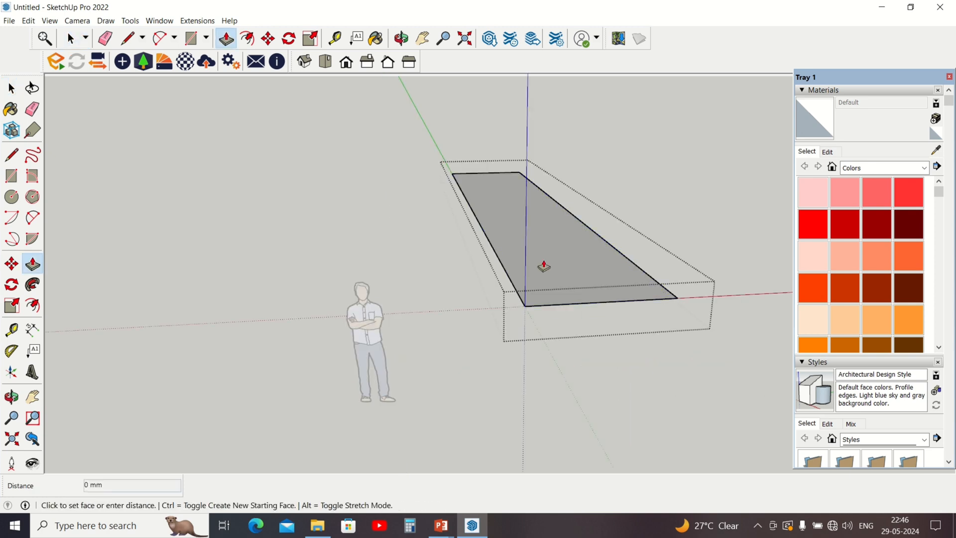
left_click_drag(544, 267, 572, 348)
key("space")
left_click(581, 349)
middle_click_drag(581, 348, 459, 270)
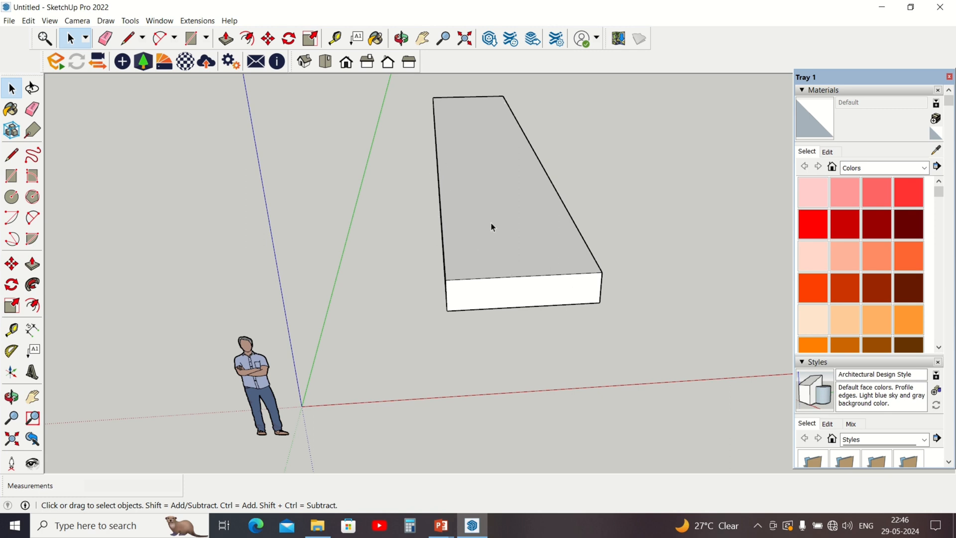
scroll(492, 227, "up", 2)
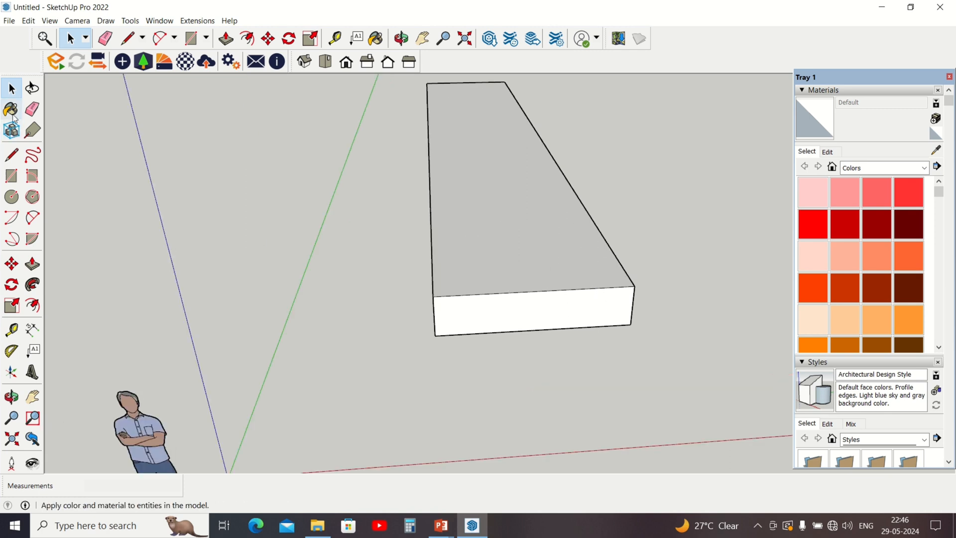
left_click(465, 247)
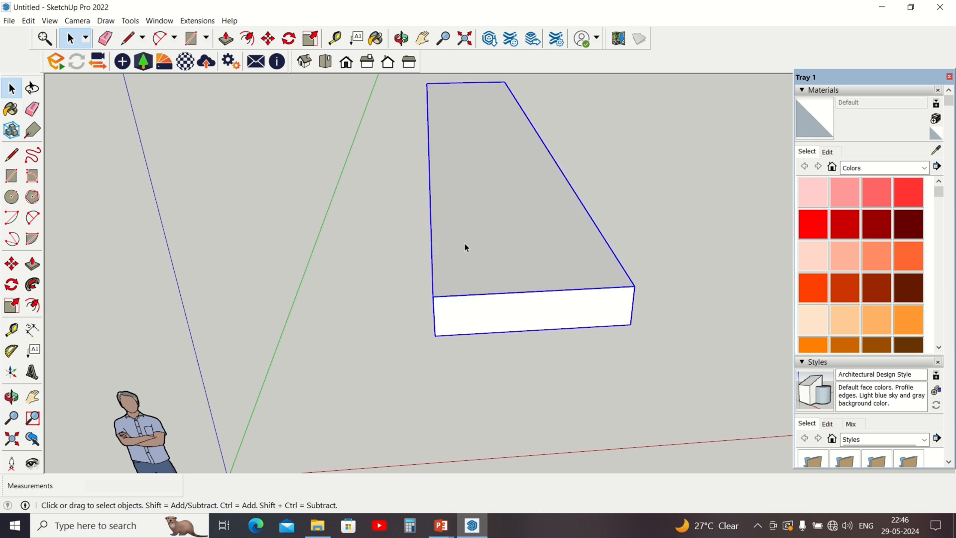
left_click(486, 357)
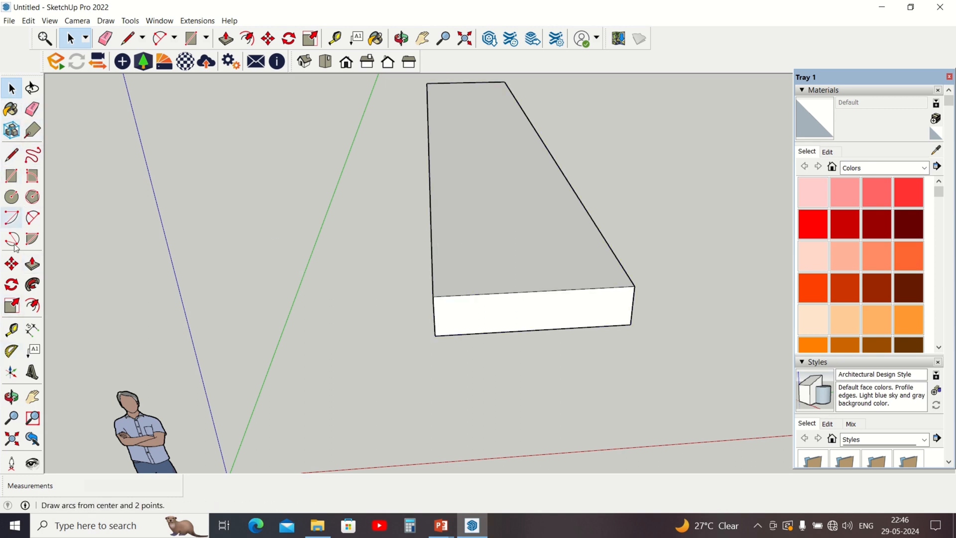
left_click(12, 154)
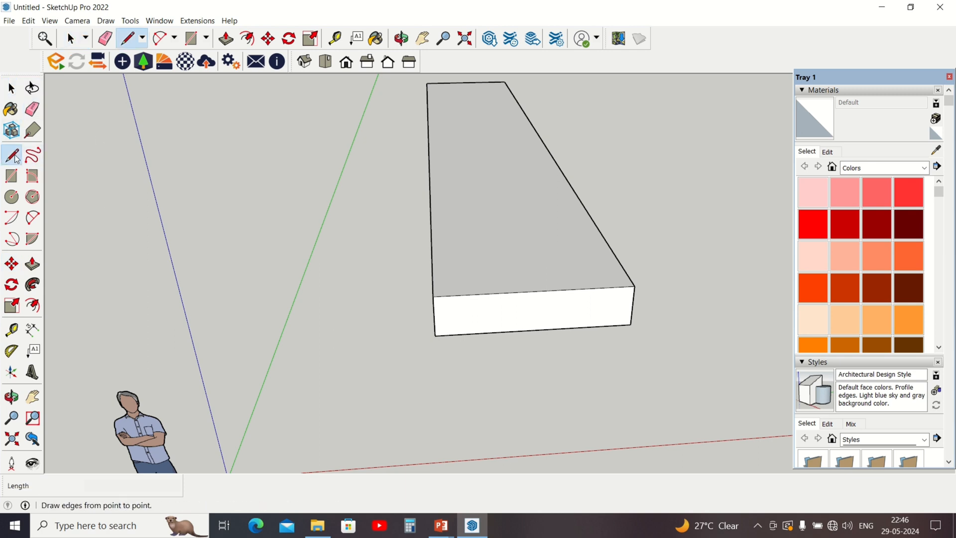
left_click(32, 109)
left_click(12, 129)
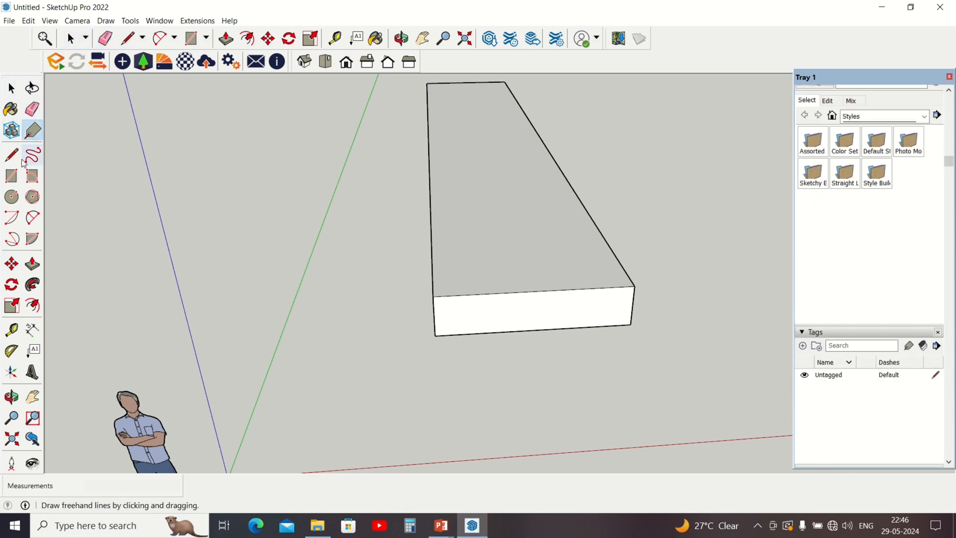
left_click(11, 154)
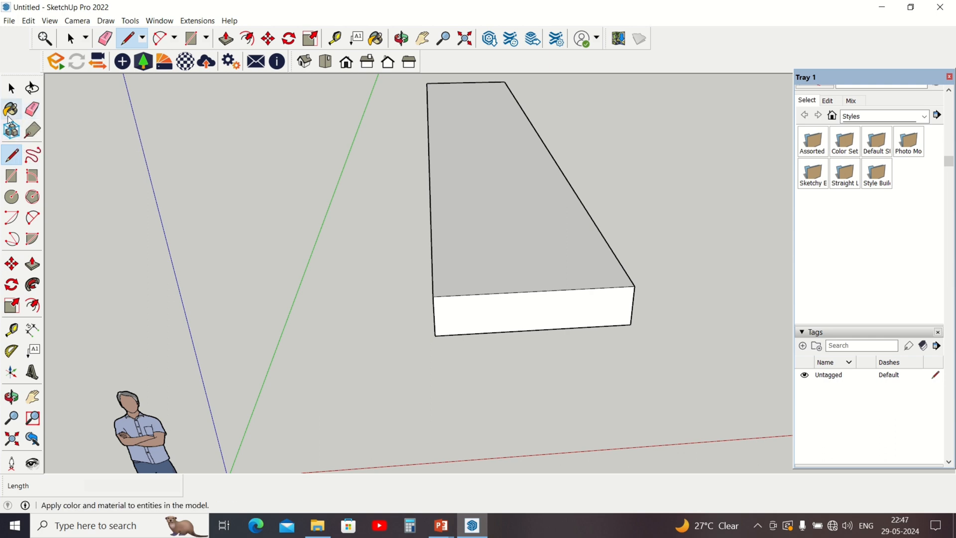
Paint the box group with Color B04, repaint it with Color A02, and finish it with Color C02
left_click(11, 111)
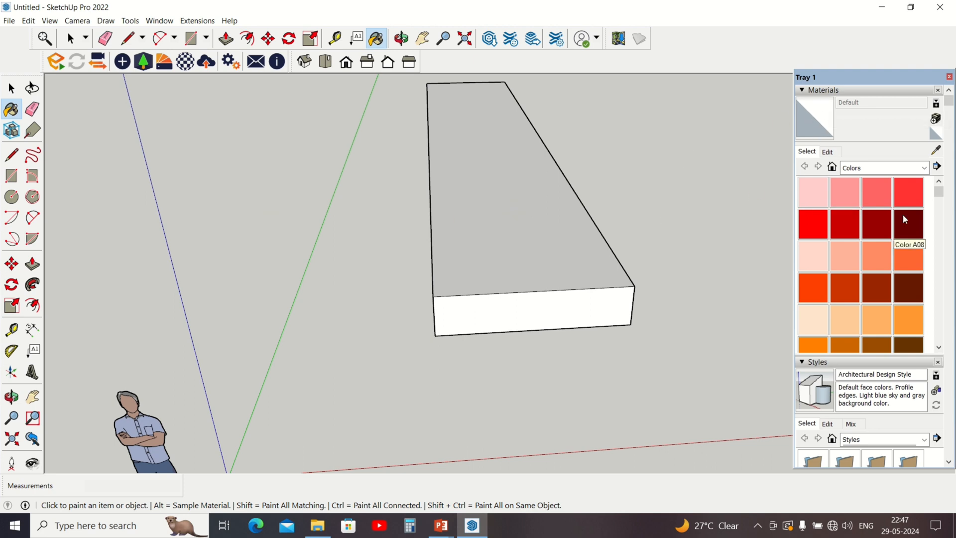
left_click(902, 252)
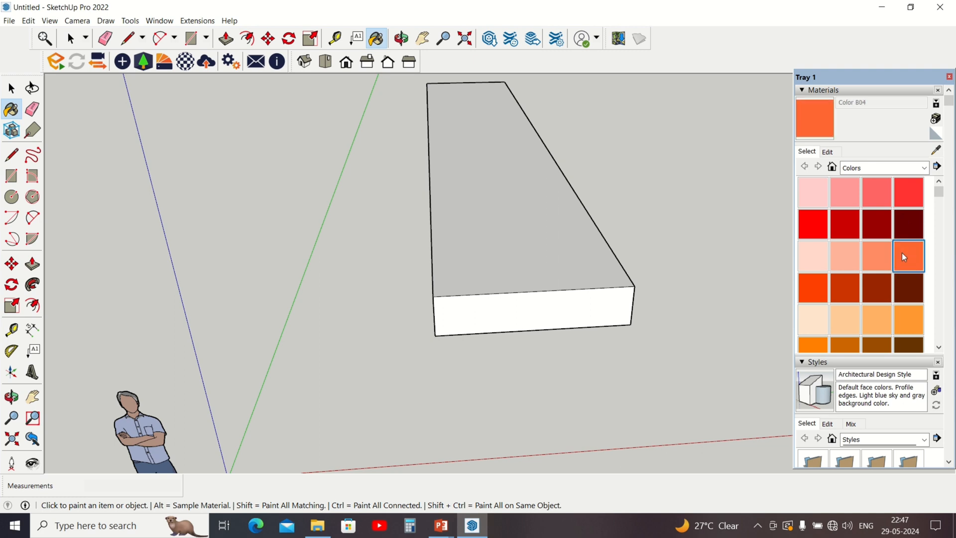
left_click(547, 247)
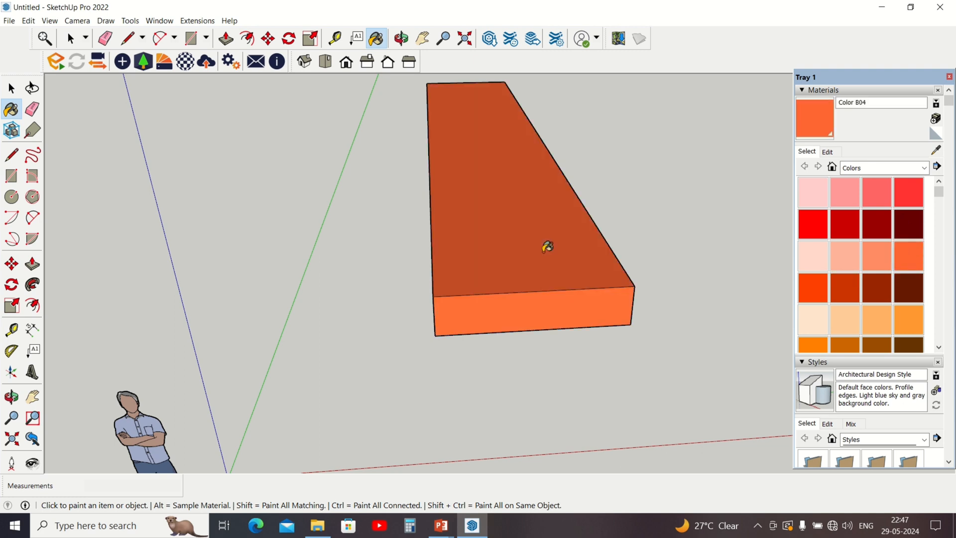
left_click(834, 197)
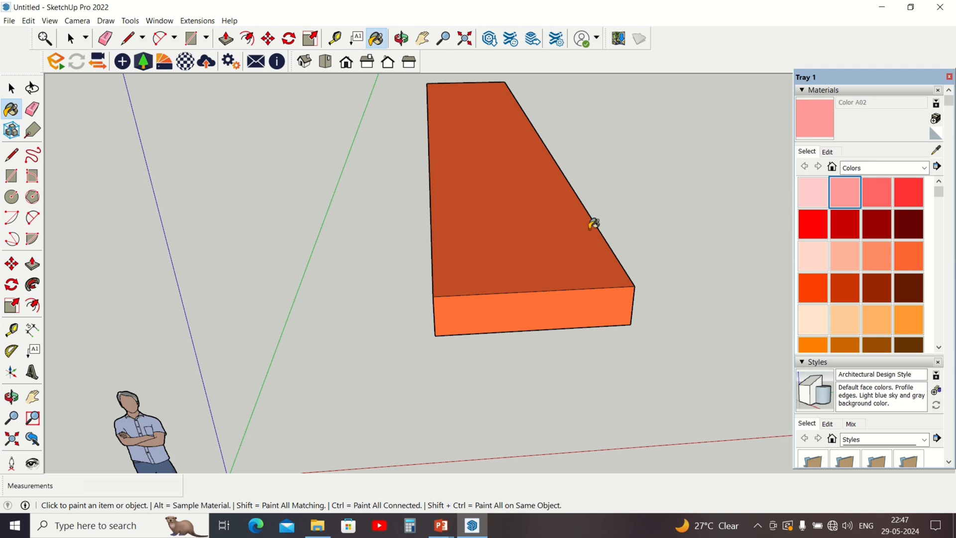
left_click(505, 180)
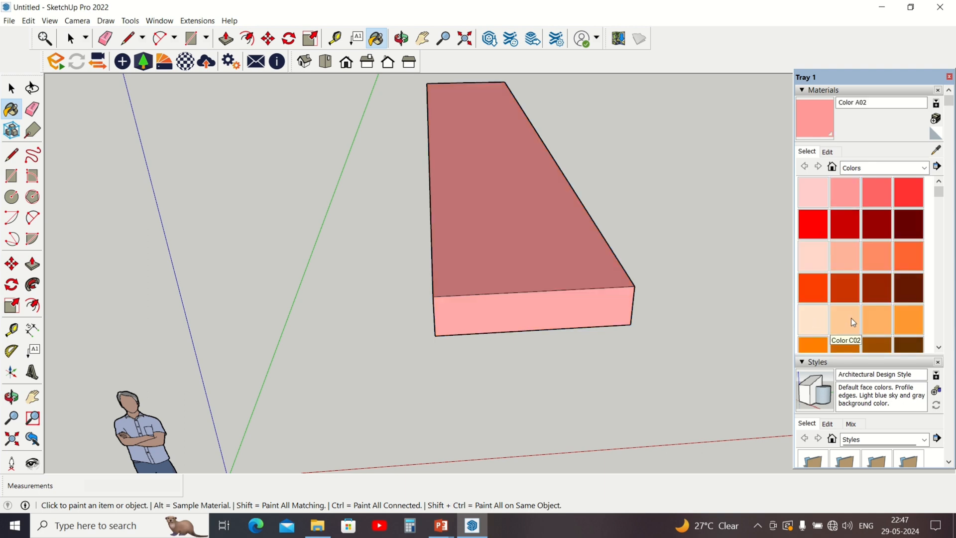
left_click(850, 318)
left_click(530, 248)
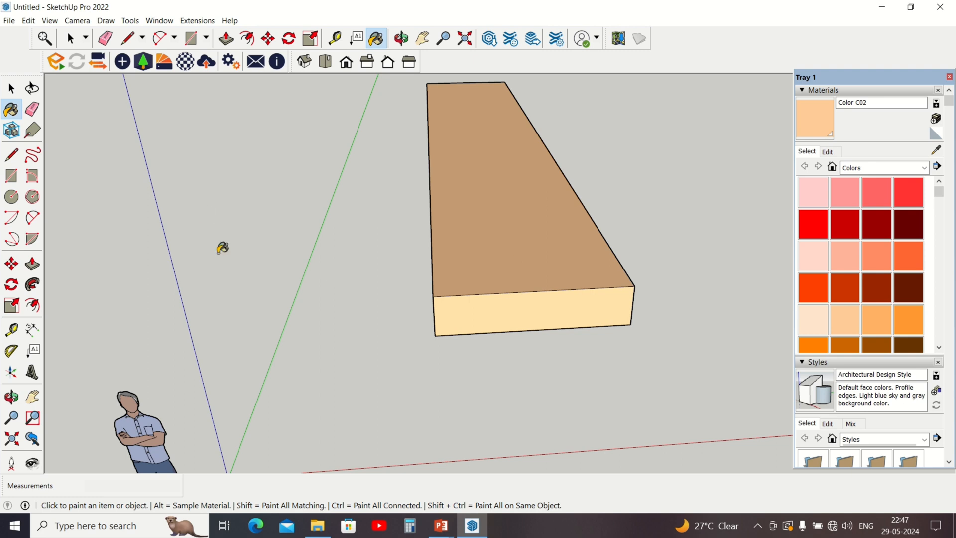
Try the Eraser on the painted box, undo the erasure and return to the Select tool
left_click(42, 111)
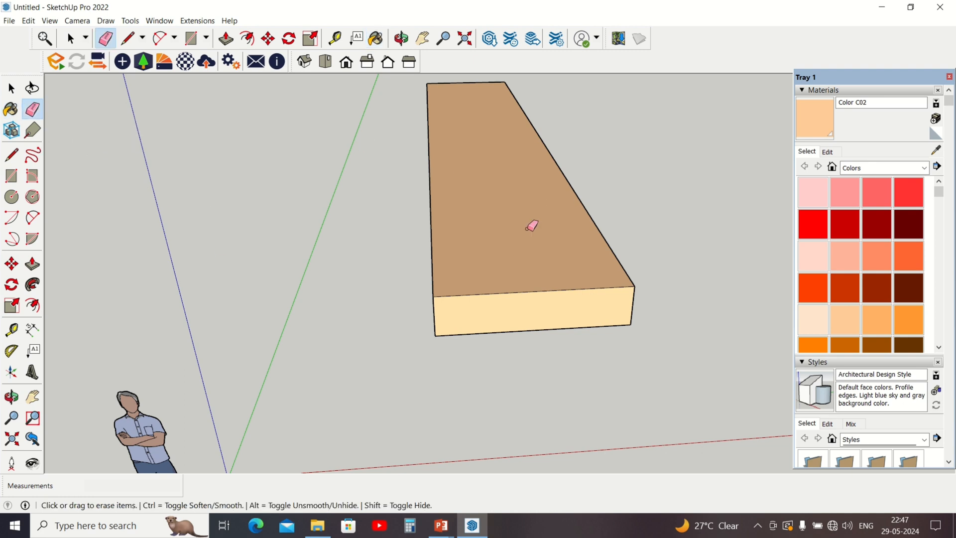
middle_click_drag(529, 224, 581, 233)
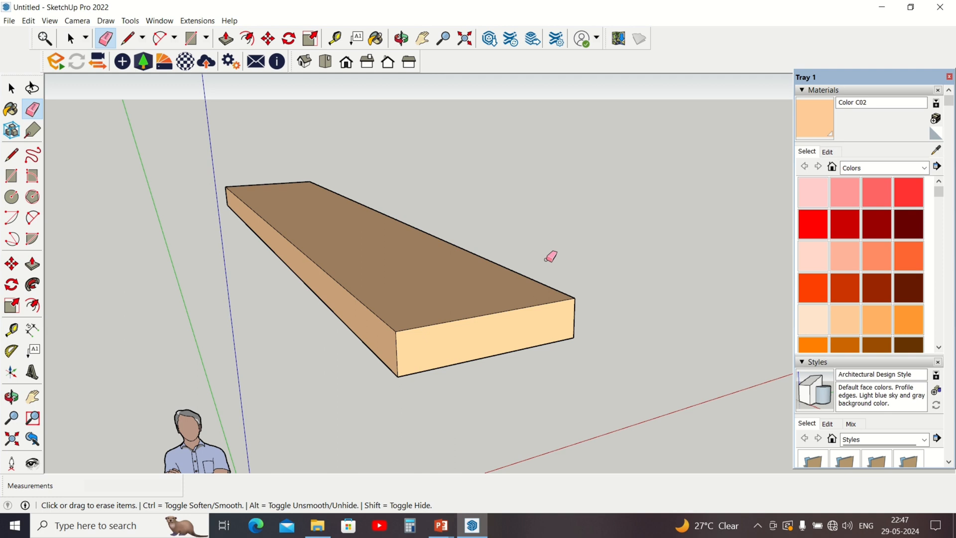
left_click(521, 294)
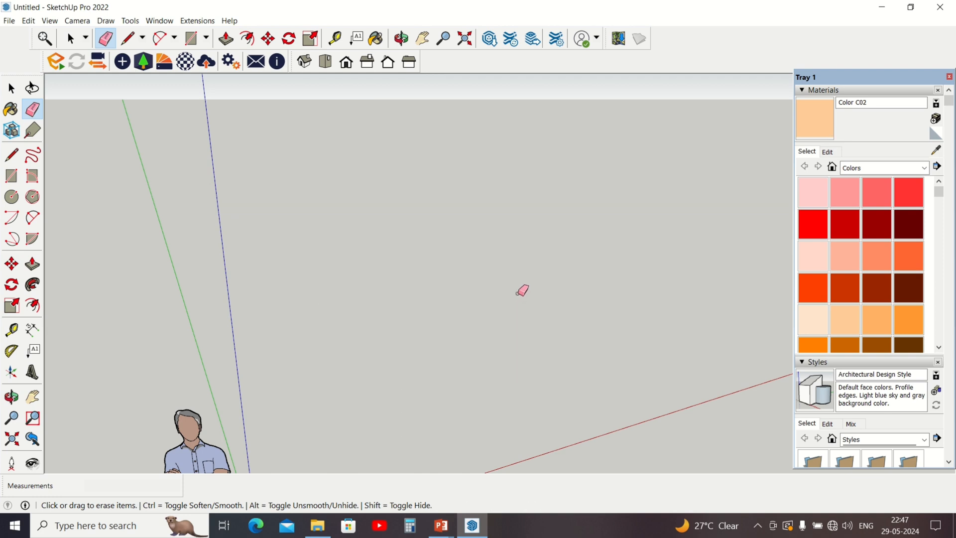
key("ctrl+z")
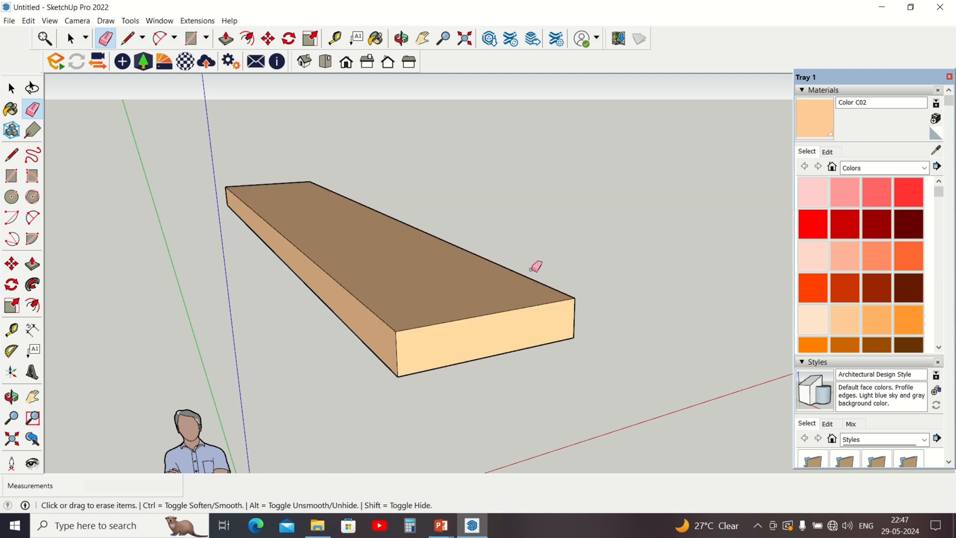
left_click(12, 88)
Draw a closed four-sided shape beyond the far end of the box with the Line tool
middle_click_drag(106, 229, 55, 238)
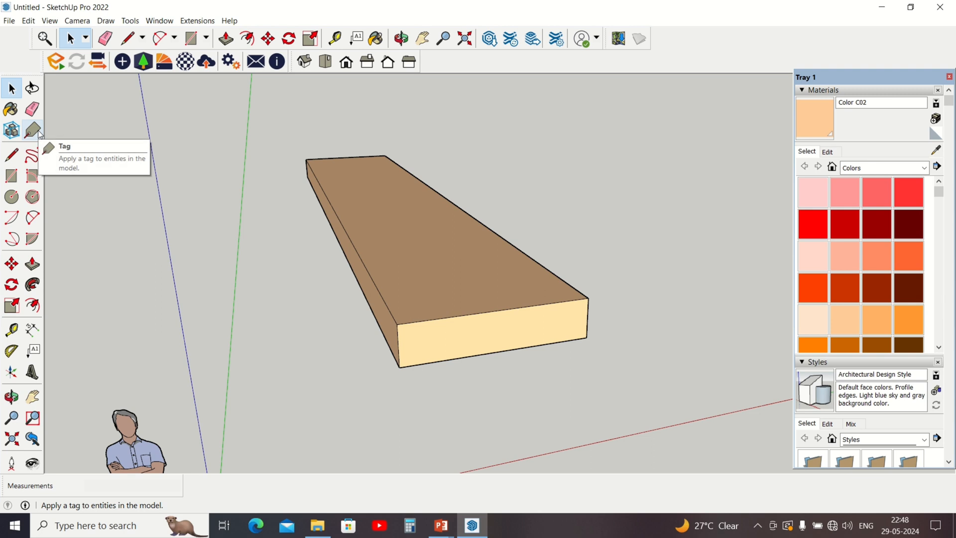
left_click(11, 157)
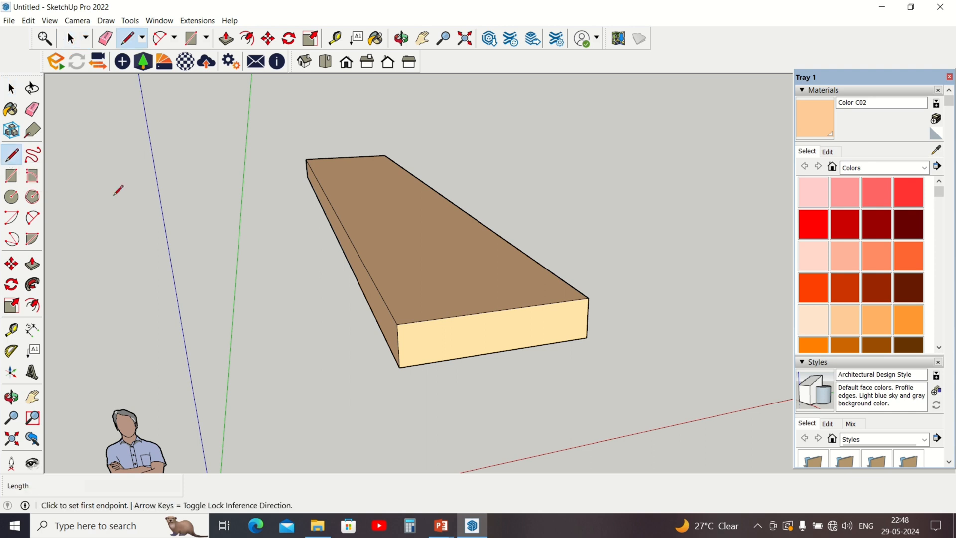
left_click(537, 160)
left_click(638, 154)
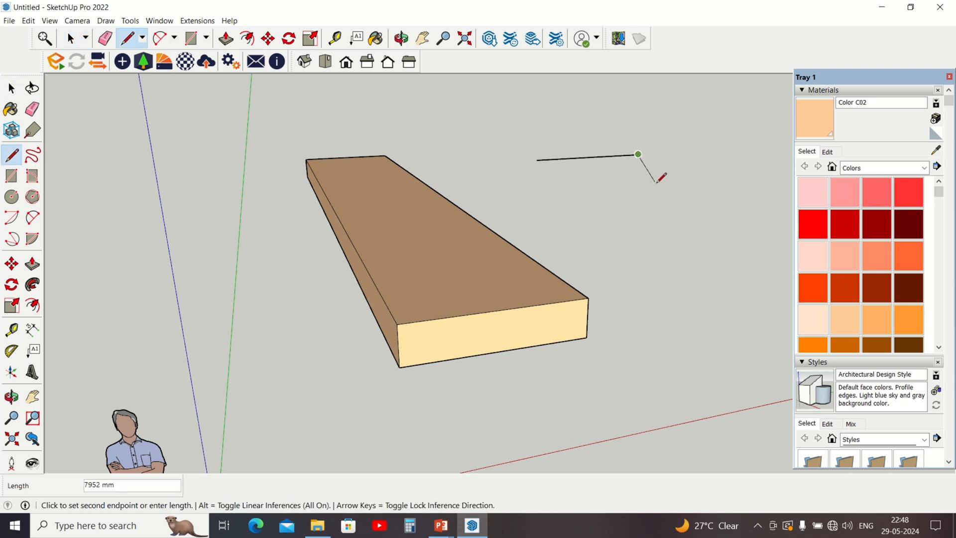
left_click(676, 163)
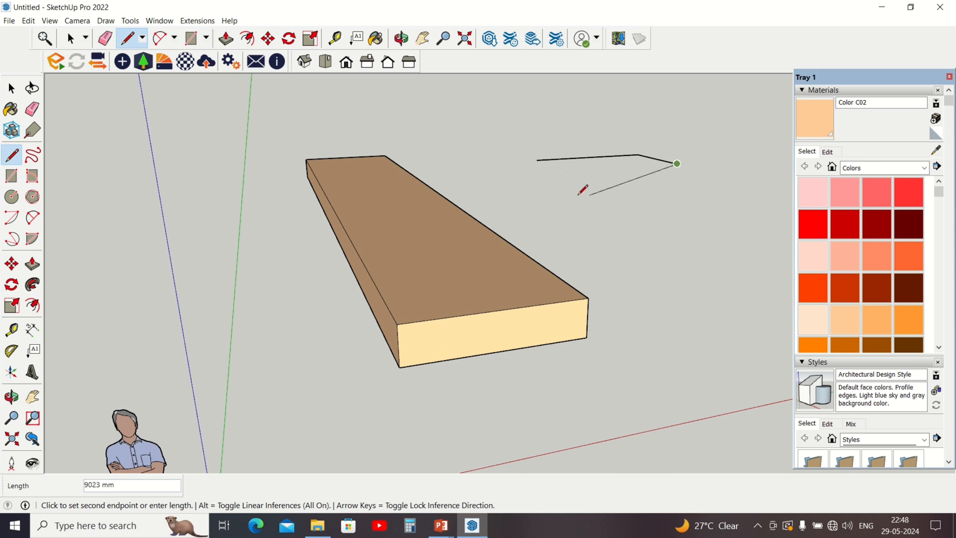
left_click(542, 172)
middle_click_drag(540, 171, 591, 314)
left_click(636, 195)
Draw a small closed four-sided shape nearer the viewer than the first one, with one side about 2525 mm long
left_click(589, 321)
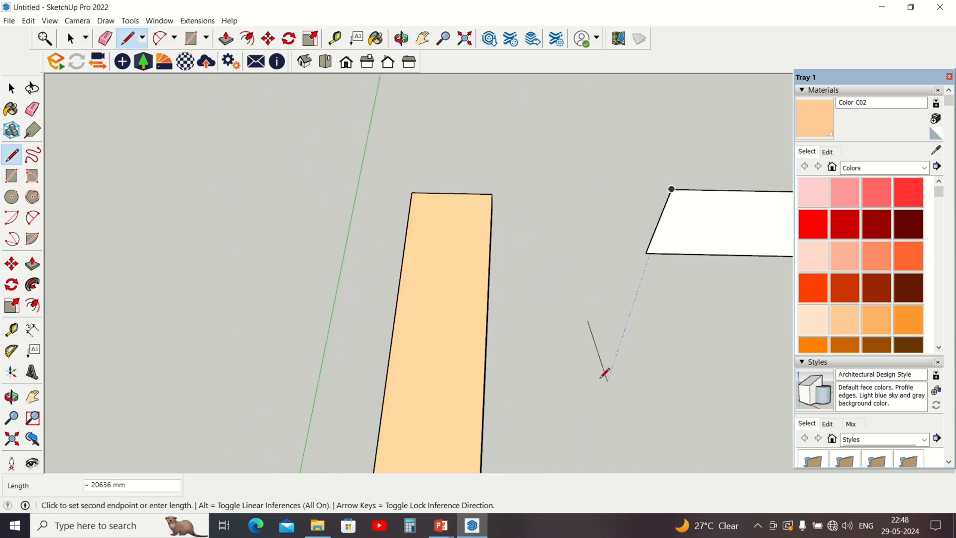
left_click(591, 384)
left_click(663, 386)
left_click(655, 322)
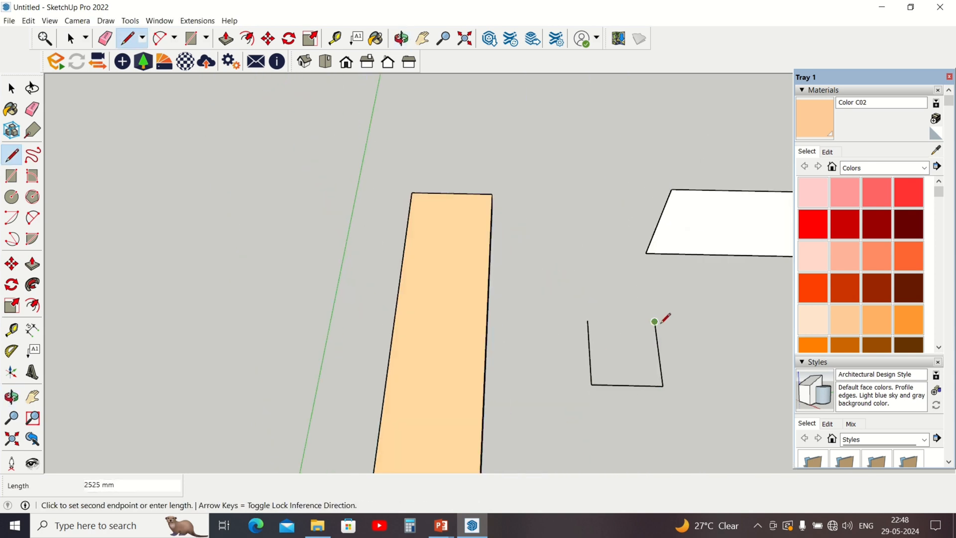
left_click(588, 321)
Draw a closed four-sided shape with one slanted side between the box and the first line shape, and leave the Line tool
left_click(547, 210)
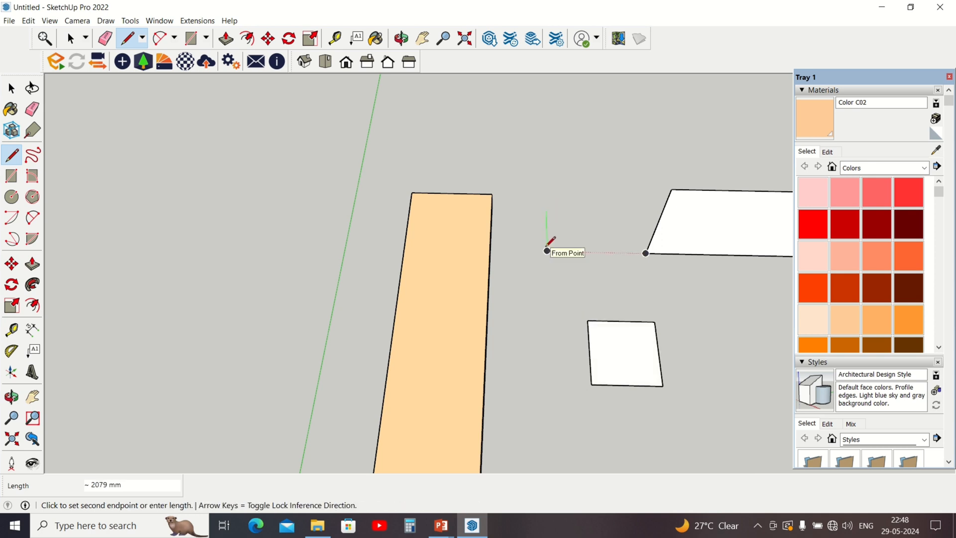
left_click(547, 251)
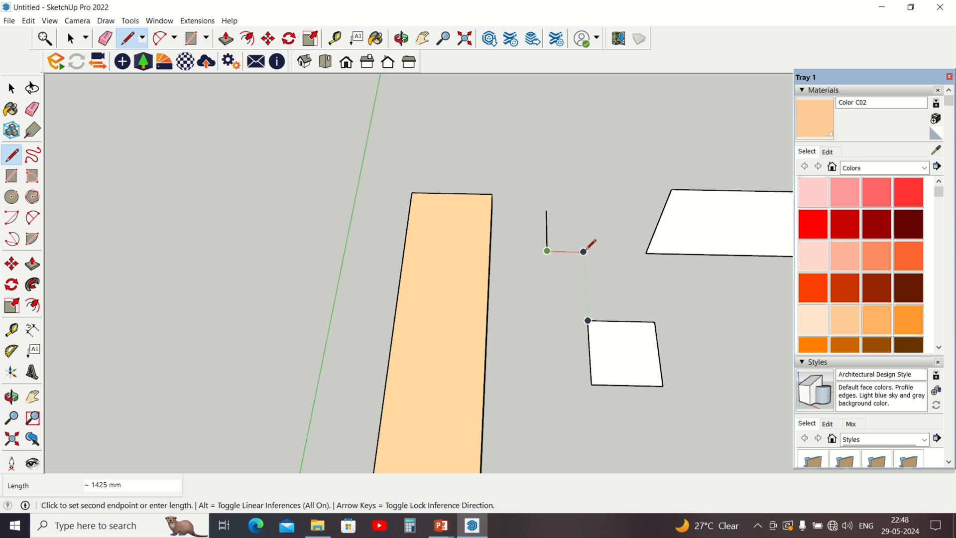
left_click(583, 252)
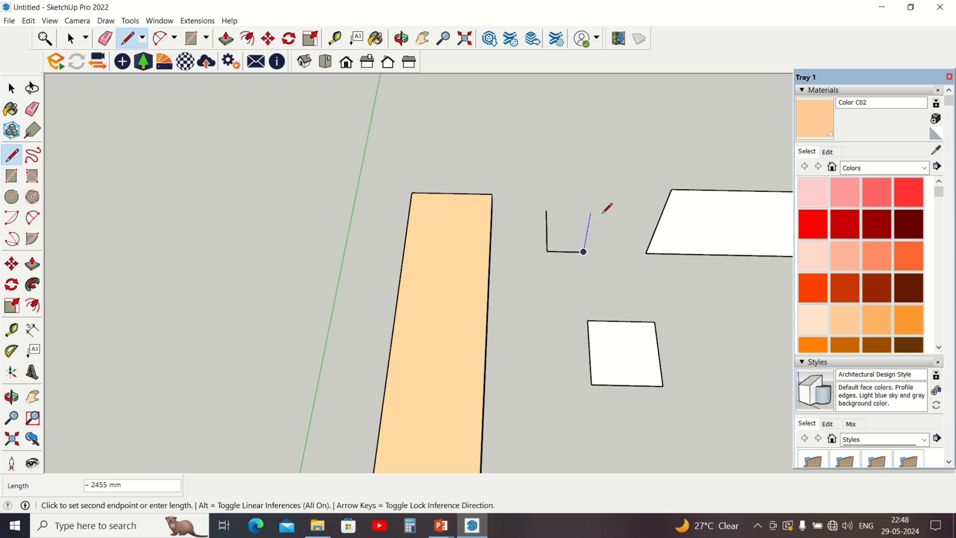
left_click(639, 201)
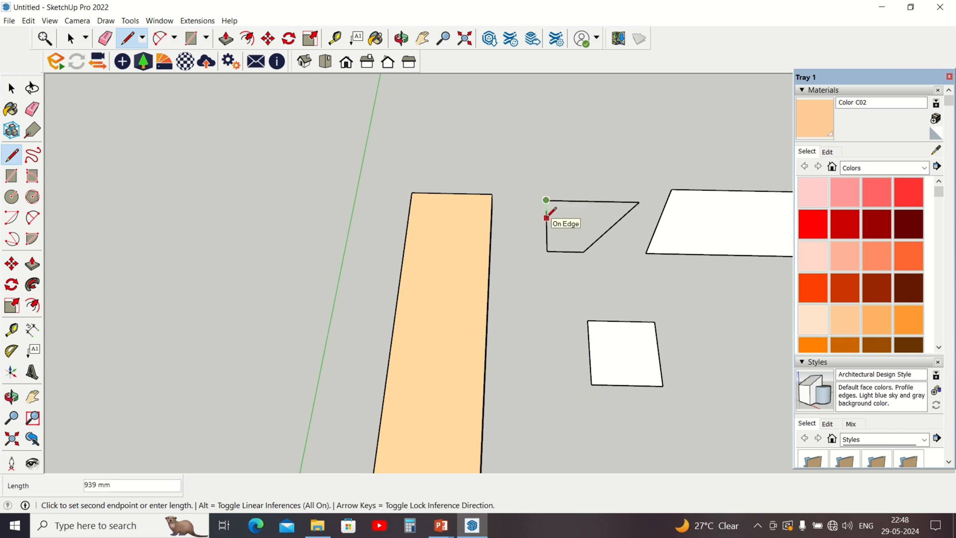
left_click(548, 201)
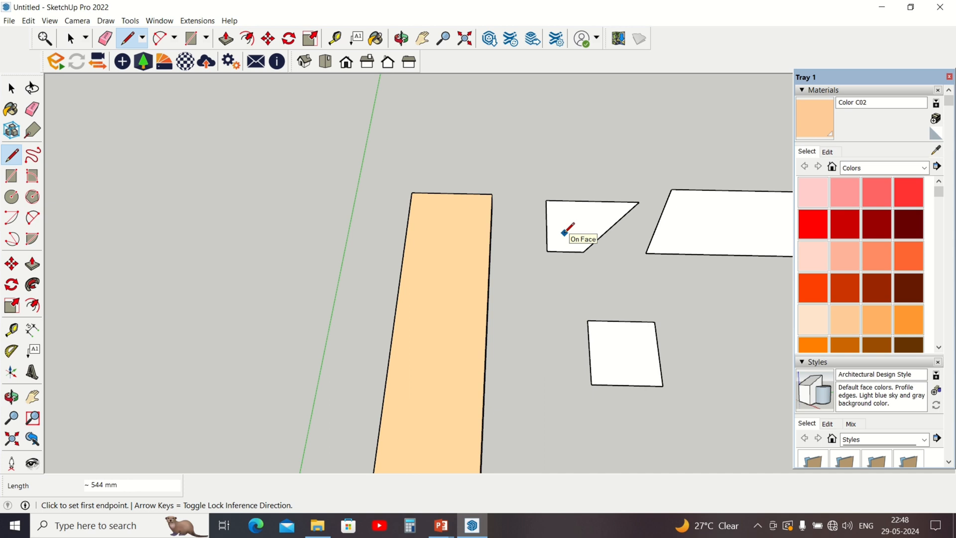
key("space")
Erase the three line-drawn shapes beside the box and return to the Select tool
scroll(579, 228, "down", 2)
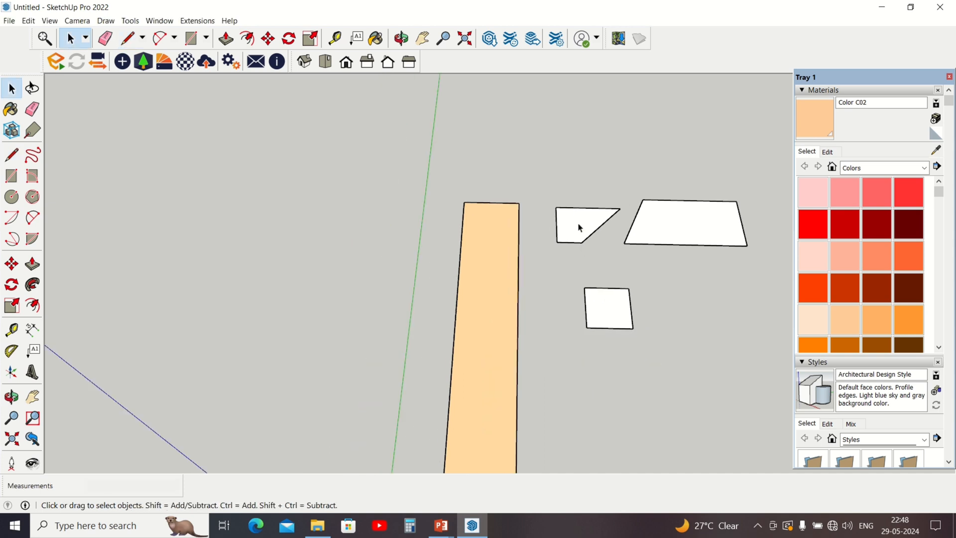
left_click(34, 109)
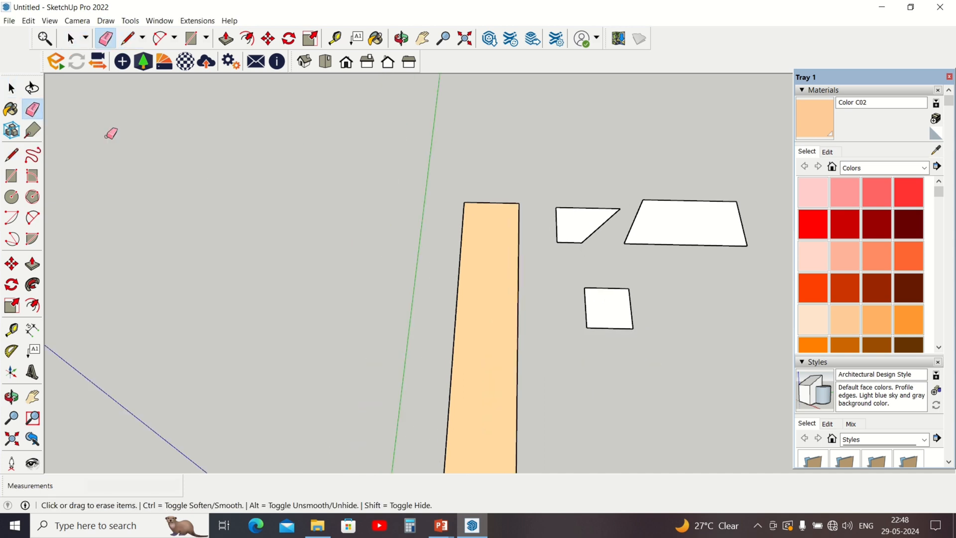
left_click(560, 209)
mouse_move(561, 230)
left_mouse_down()
mouse_move(559, 218)
mouse_move(604, 216)
mouse_move(562, 208)
mouse_move(656, 186)
mouse_move(632, 216)
mouse_move(660, 241)
mouse_move(759, 203)
mouse_move(741, 215)
left_mouse_up()
mouse_move(605, 296)
left_mouse_down()
mouse_move(639, 305)
mouse_move(616, 329)
left_mouse_up()
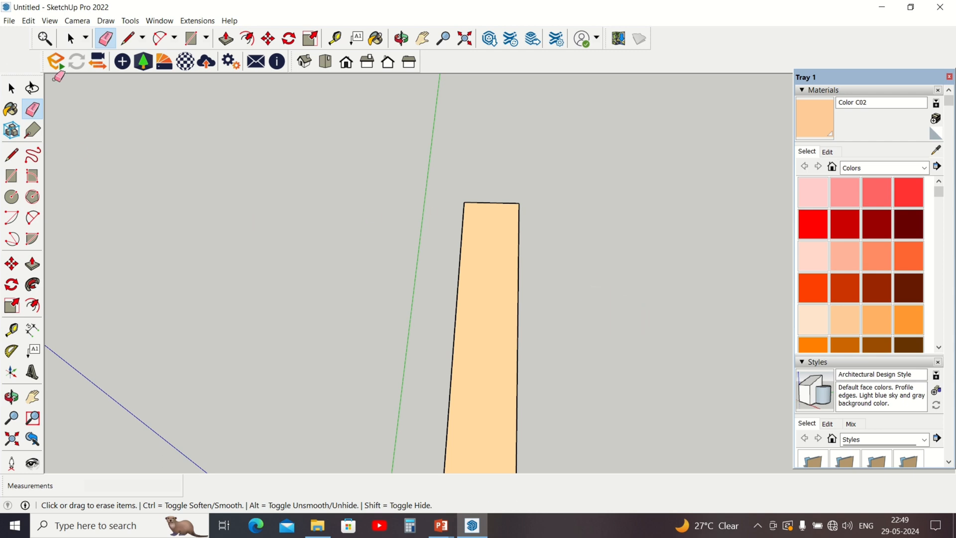
left_click(12, 89)
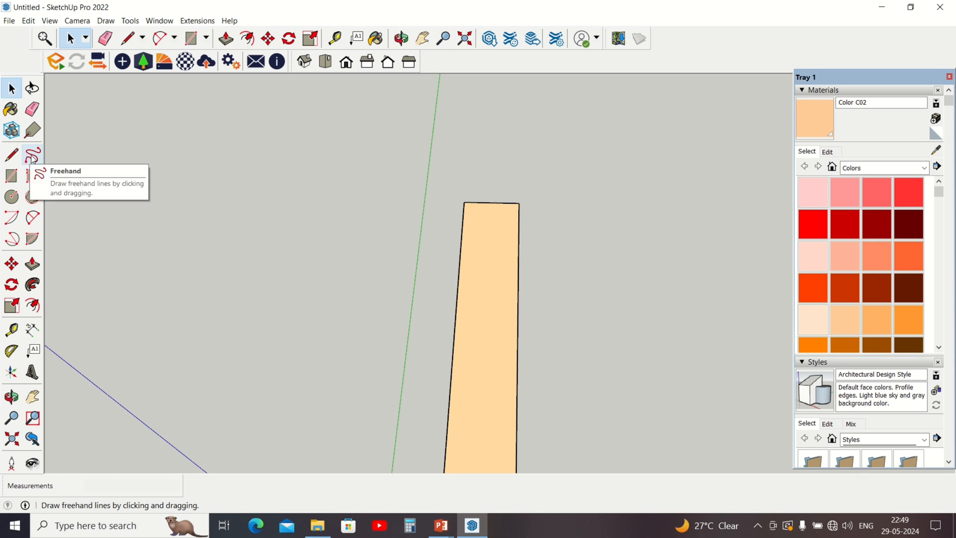
Draw four looping Freehand curves on both sides of the box
left_click(33, 155)
mouse_move(159, 239)
left_mouse_down()
mouse_move(194, 185)
mouse_move(255, 281)
mouse_move(366, 258)
mouse_move(305, 183)
mouse_move(383, 181)
mouse_move(449, 148)
mouse_move(471, 153)
mouse_move(431, 190)
left_mouse_up()
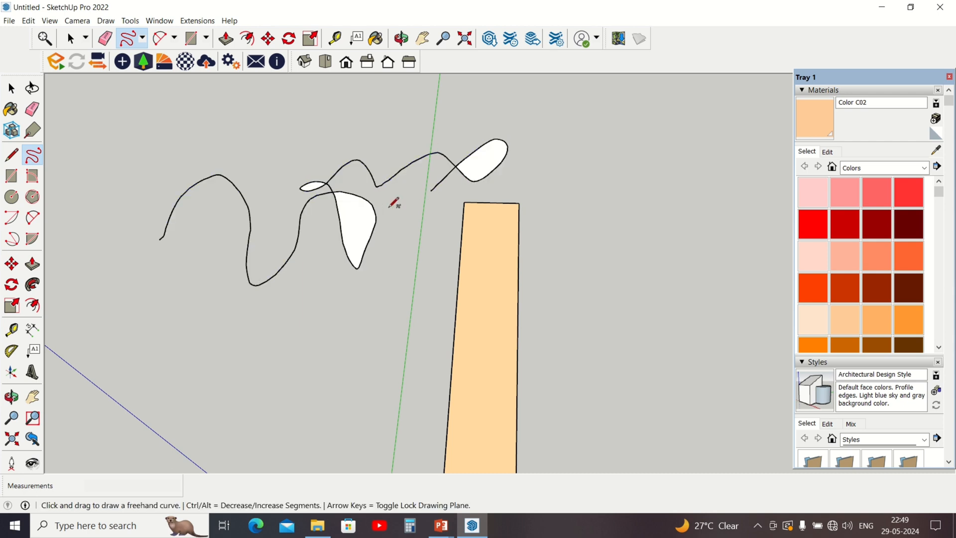
mouse_move(602, 184)
left_mouse_down()
mouse_move(614, 170)
mouse_move(628, 255)
mouse_move(661, 198)
mouse_move(711, 207)
mouse_move(721, 168)
mouse_move(681, 159)
mouse_move(718, 154)
mouse_move(735, 185)
mouse_move(736, 229)
left_mouse_up()
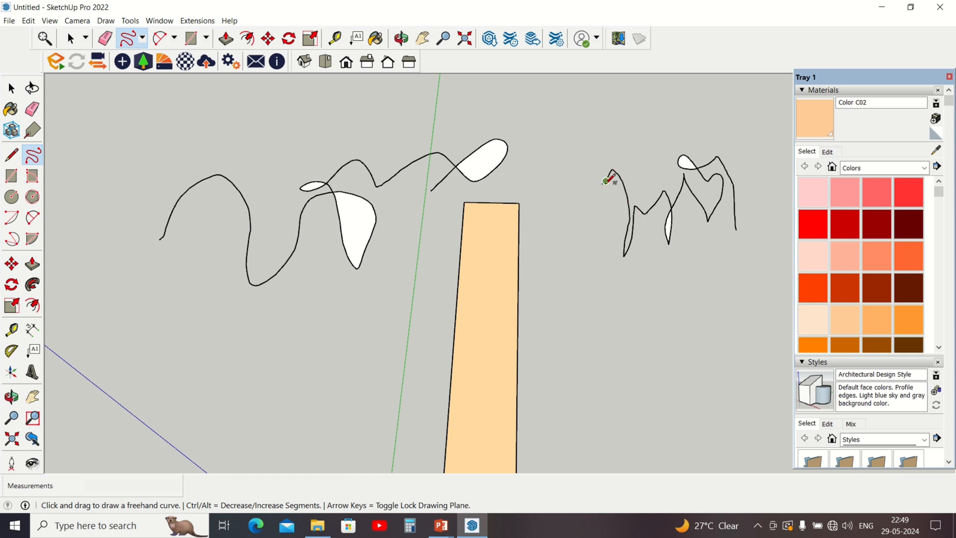
mouse_move(313, 344)
left_mouse_down()
mouse_move(373, 309)
mouse_move(385, 315)
mouse_move(324, 358)
mouse_move(474, 331)
left_mouse_up()
mouse_move(643, 317)
left_mouse_down()
mouse_move(642, 274)
mouse_move(688, 320)
mouse_move(644, 313)
mouse_move(691, 291)
left_mouse_up()
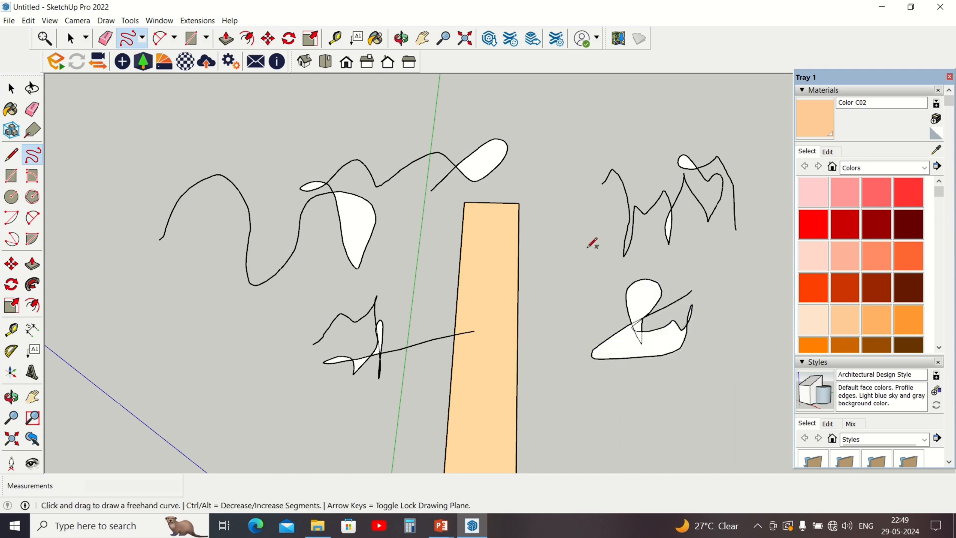
Undo all the freehand curves around the box
key("ctrl+z")
key("ctrl+z")
key("ctrl+z")
key("ctrl+z")
key("ctrl+z")
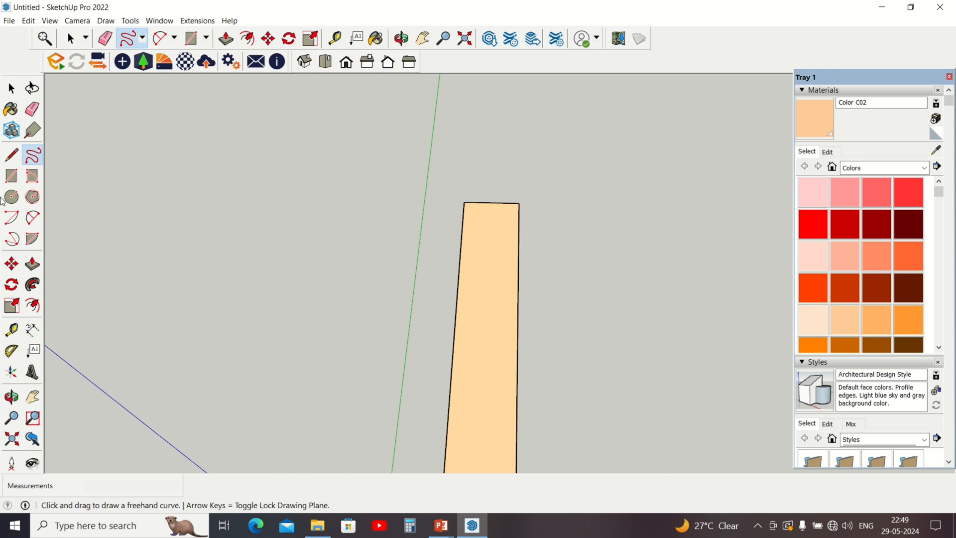
Draw a 3000 by 3000 mm rectangle on the ground beside the box and return to the Select tool
left_click(11, 176)
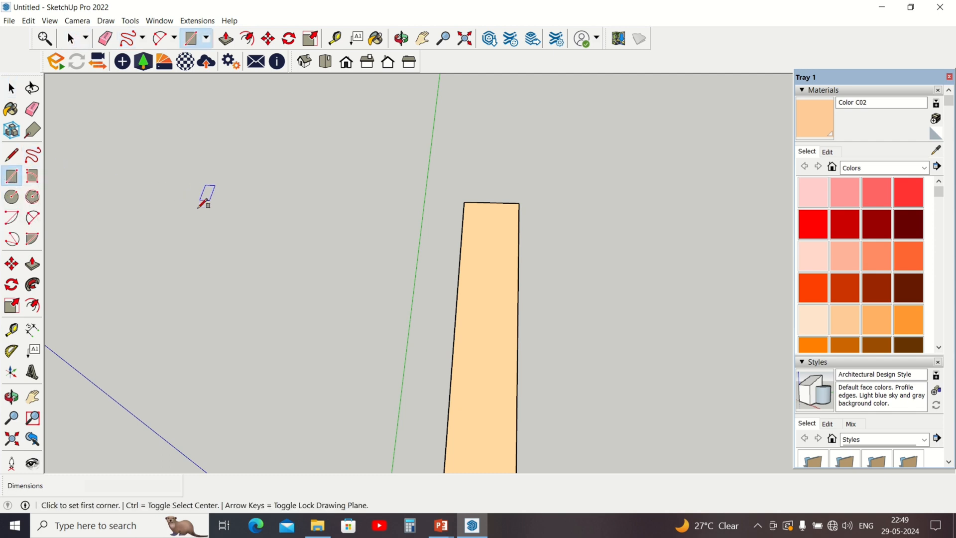
middle_click_drag(205, 197, 404, 261)
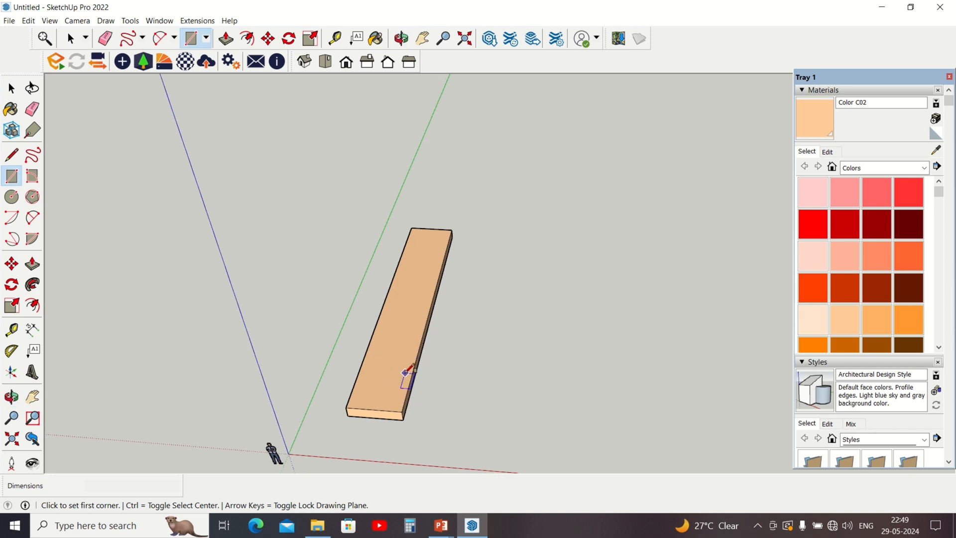
left_click(511, 259)
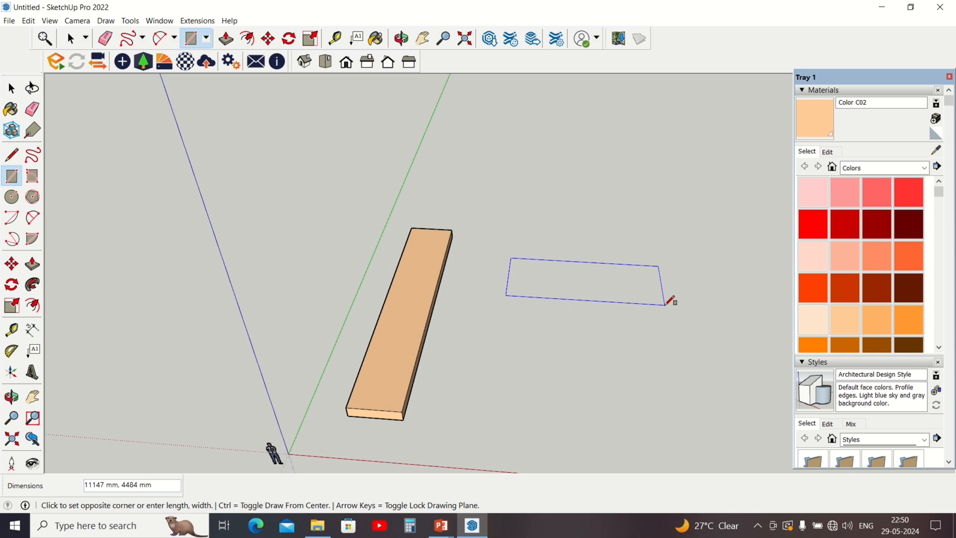
type("3000,3000")
key("Return")
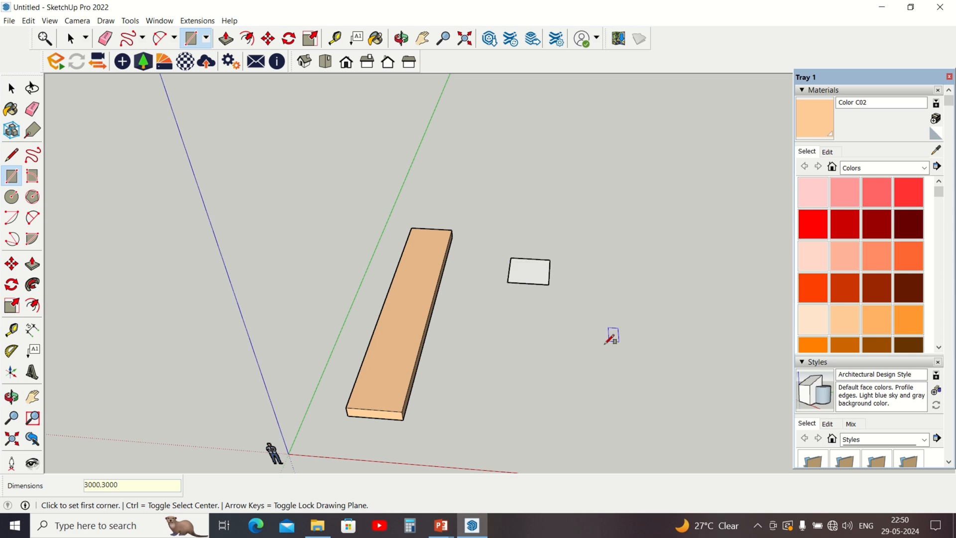
scroll(553, 295, "up", 5)
scroll(536, 279, "up", 3)
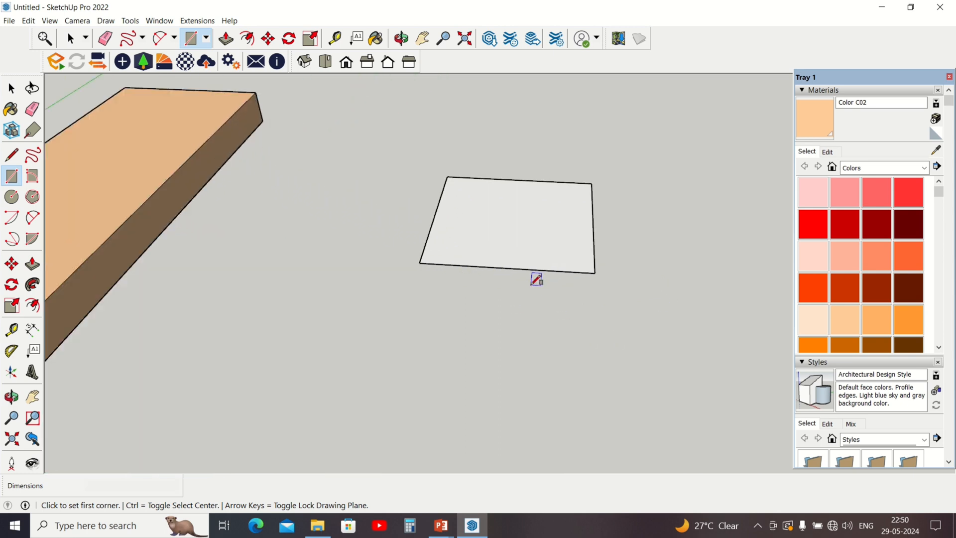
key("space")
Draw a freehand-sized circle on the ground between the box and the square, and leave the Circle tool
middle_click_drag(530, 235, 555, 289)
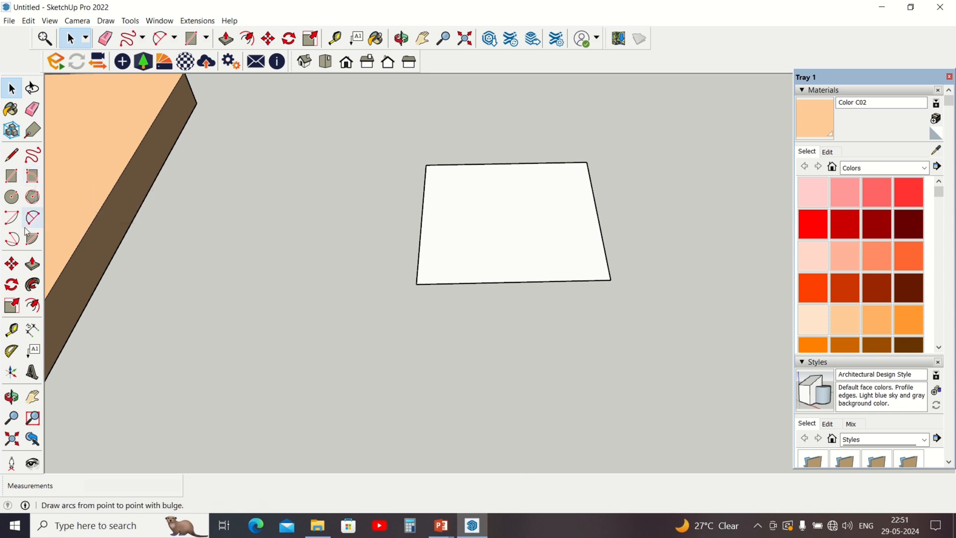
left_click(12, 197)
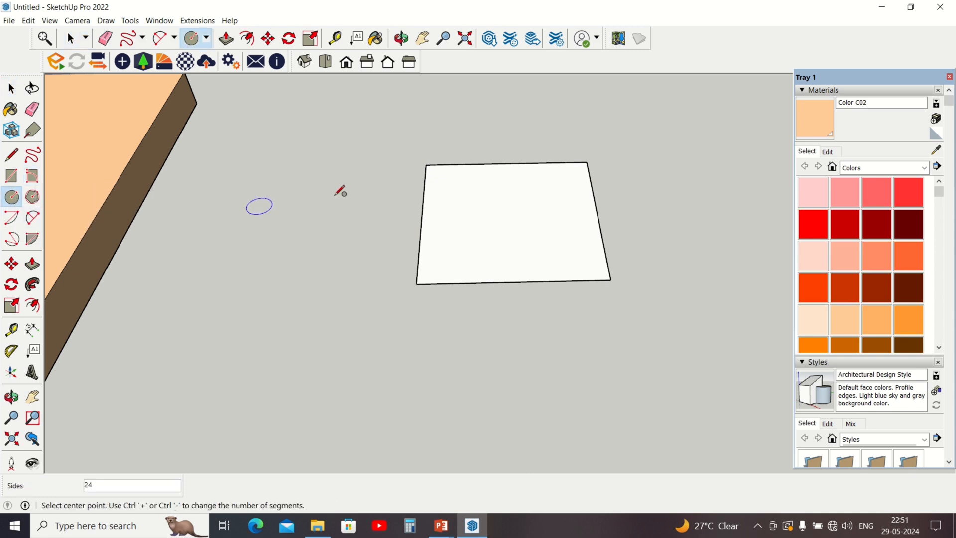
left_click(259, 304)
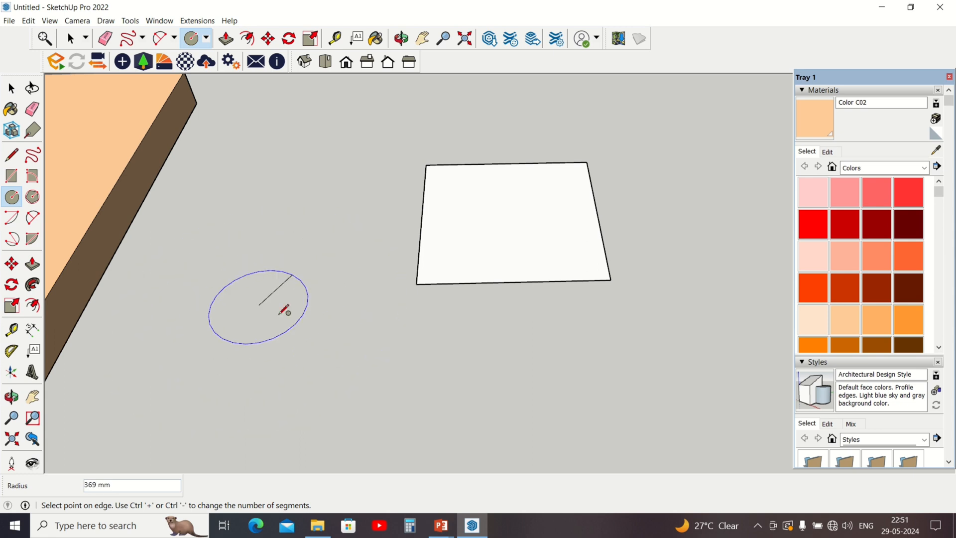
left_click(297, 273)
middle_click_drag(292, 300, 269, 326)
scroll(271, 326, "up", 2)
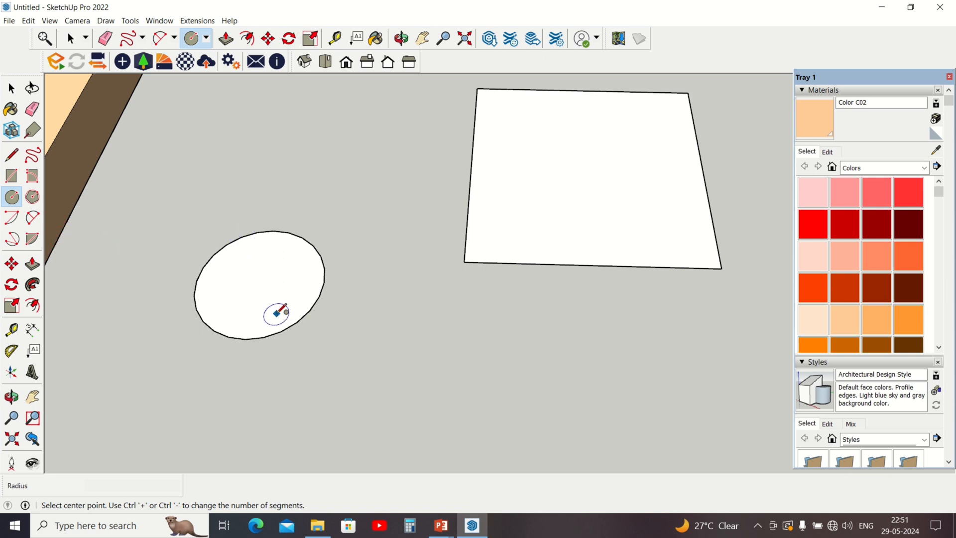
key("space")
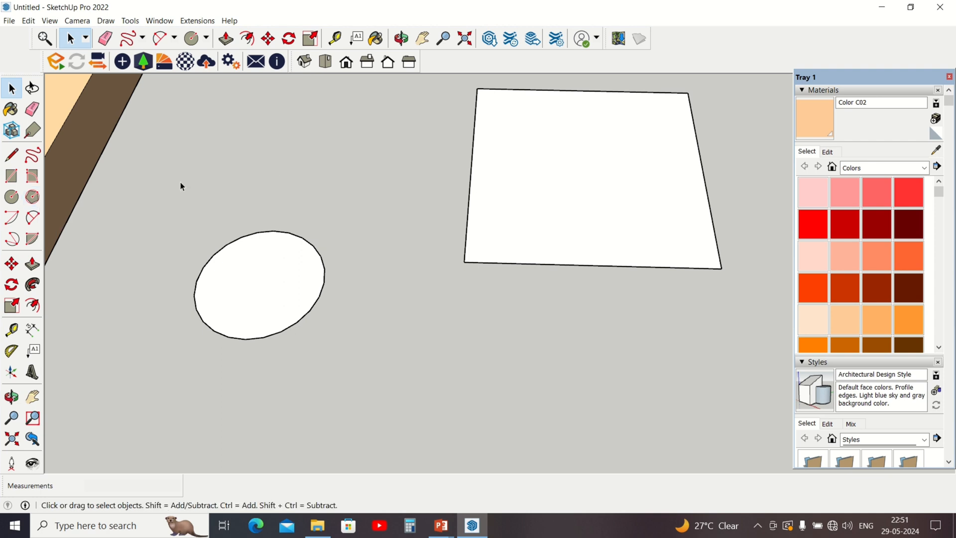
left_click(33, 197)
left_click(260, 281)
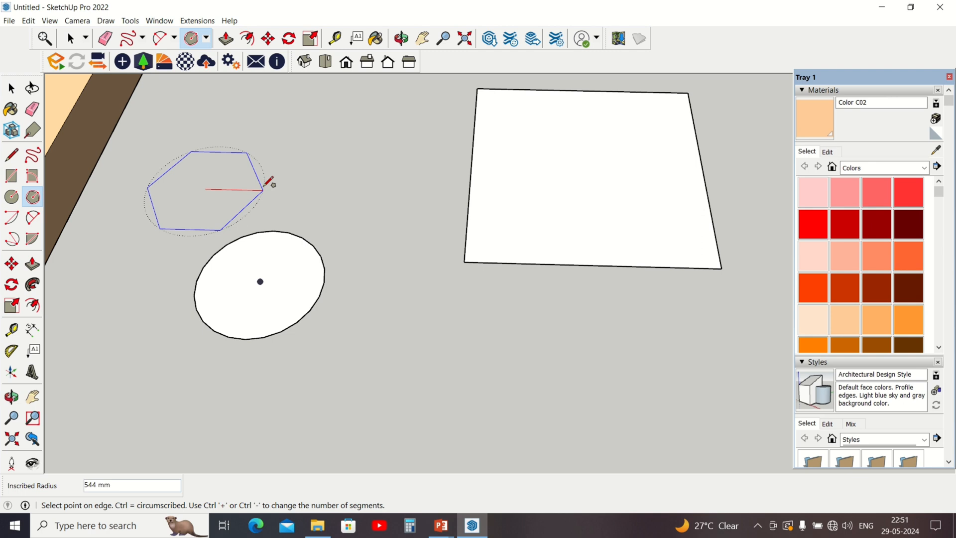
key("space")
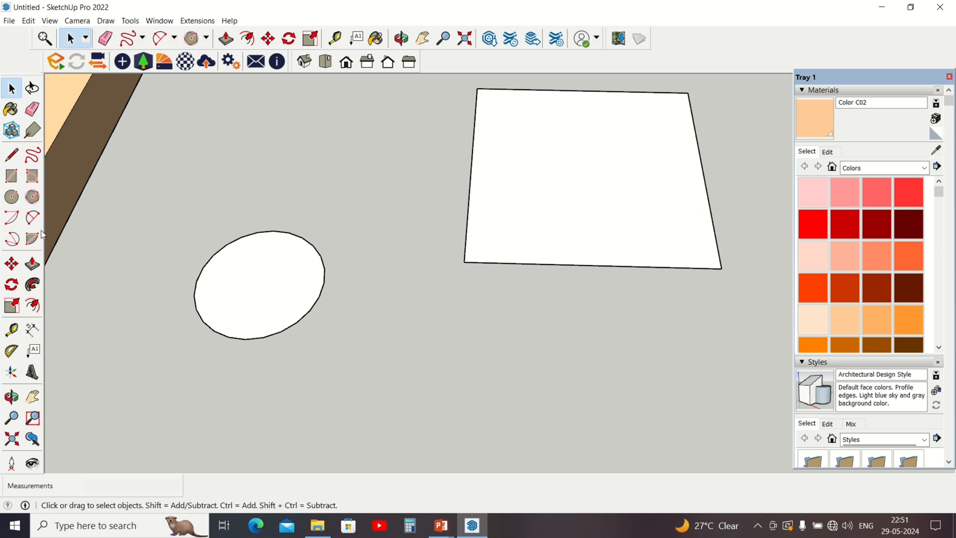
left_click(32, 217)
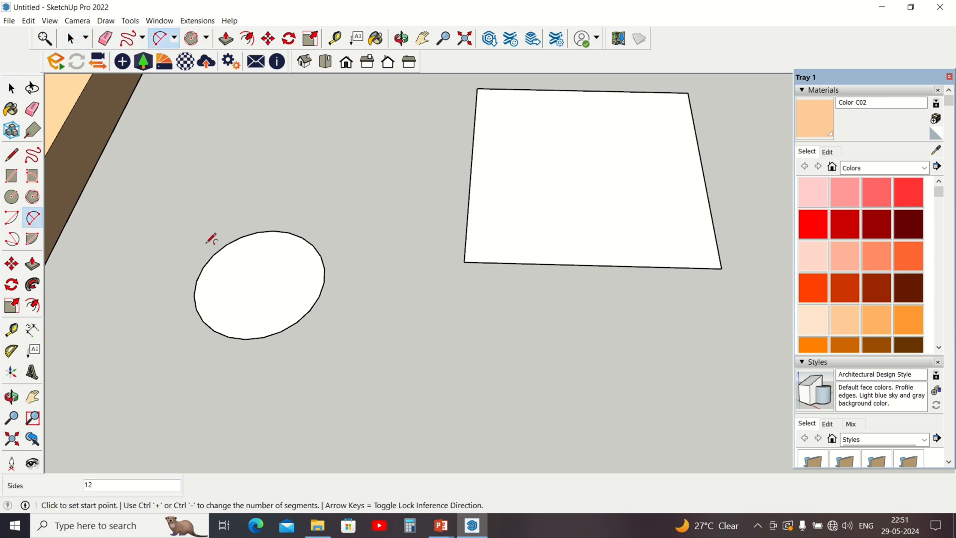
left_click(203, 220)
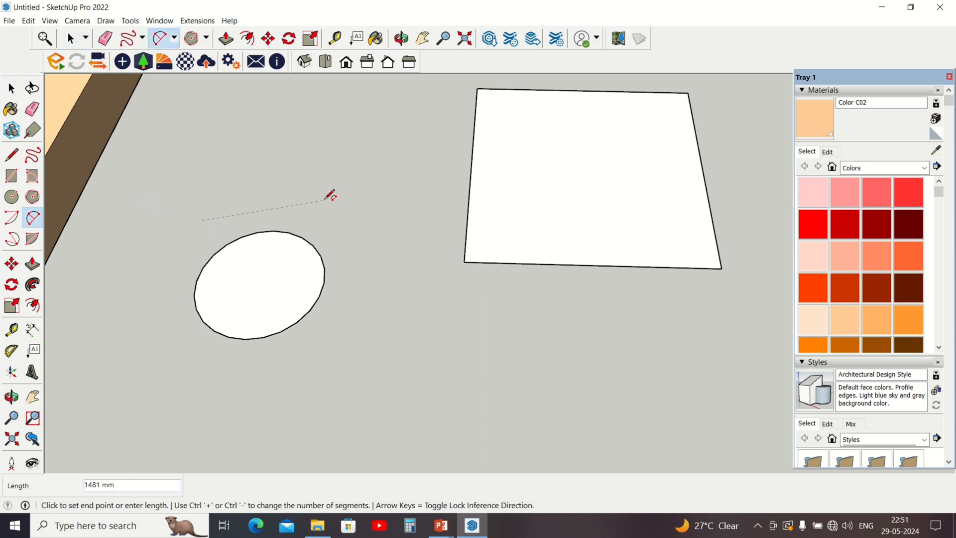
left_click(325, 200)
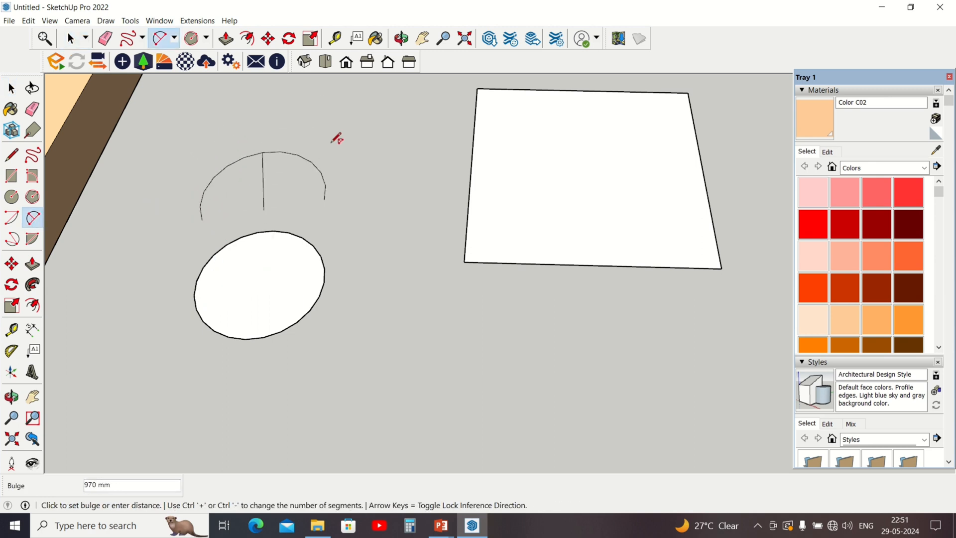
key("Escape")
Draw two 2 Point Arcs between the square's side edges, bulging to its far and near edges, and leave the Arc tool
left_click(471, 166)
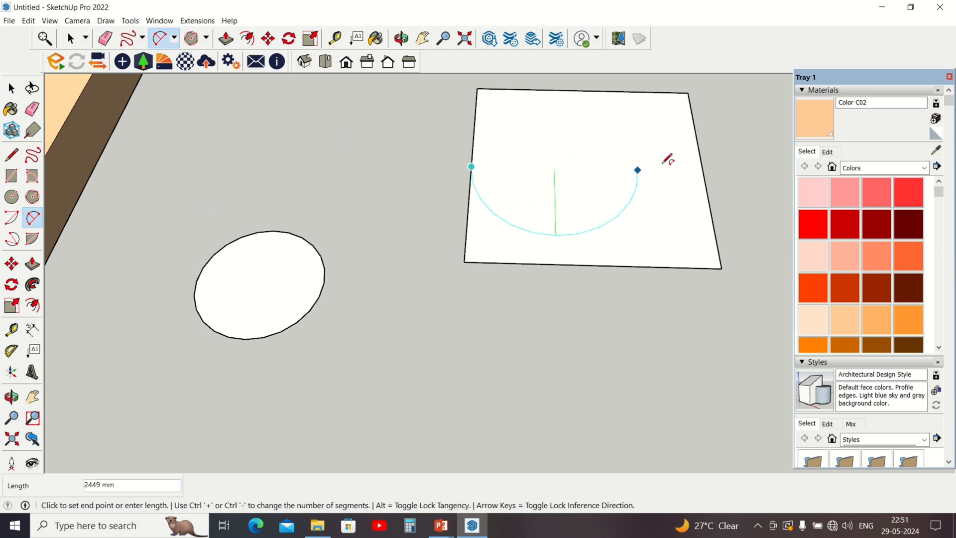
left_click(704, 171)
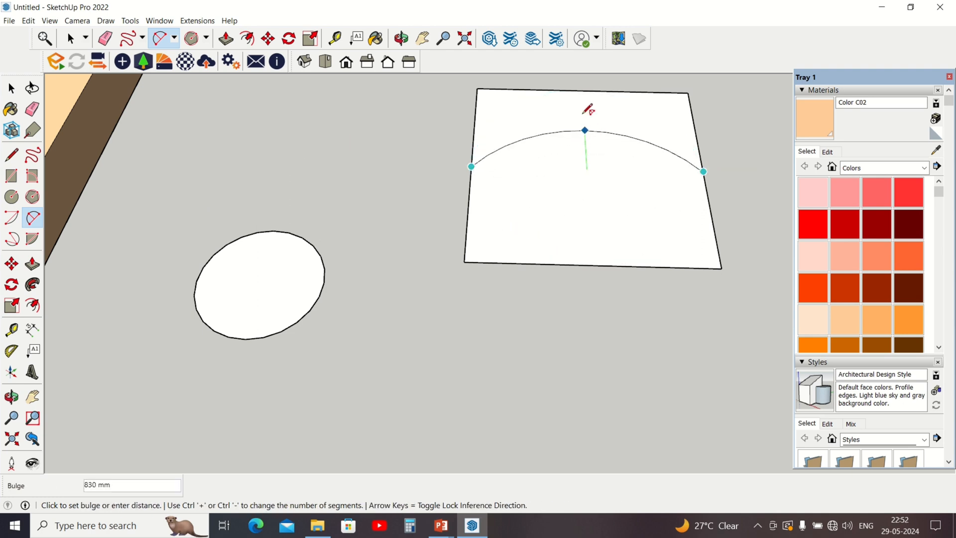
left_click(586, 91)
middle_click_drag(602, 145, 560, 154)
left_click(471, 173)
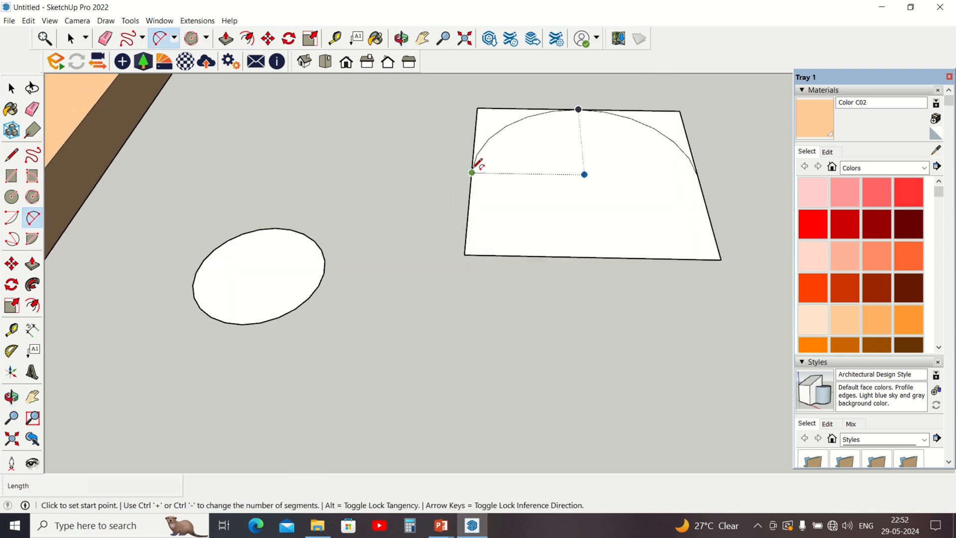
double_click(697, 174)
middle_click_drag(578, 181, 581, 209)
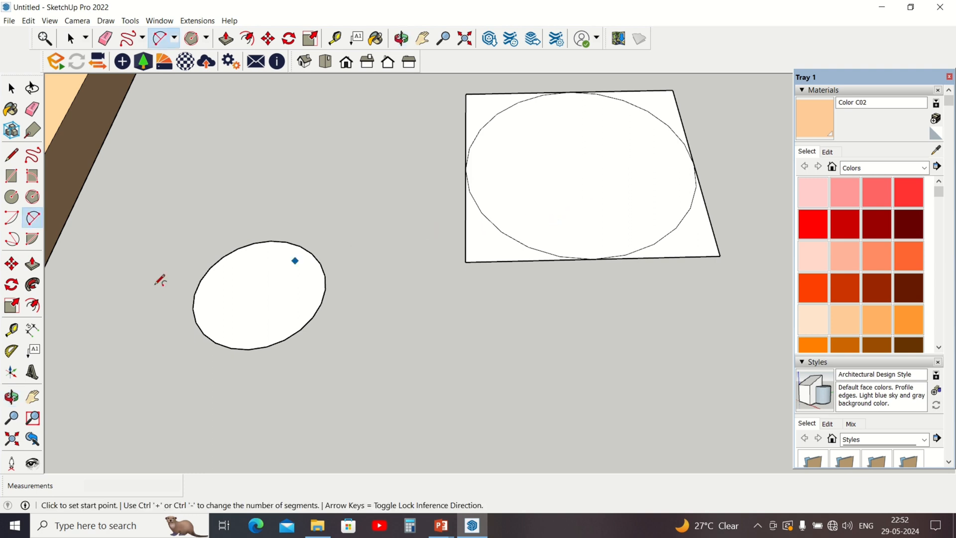
key("space")
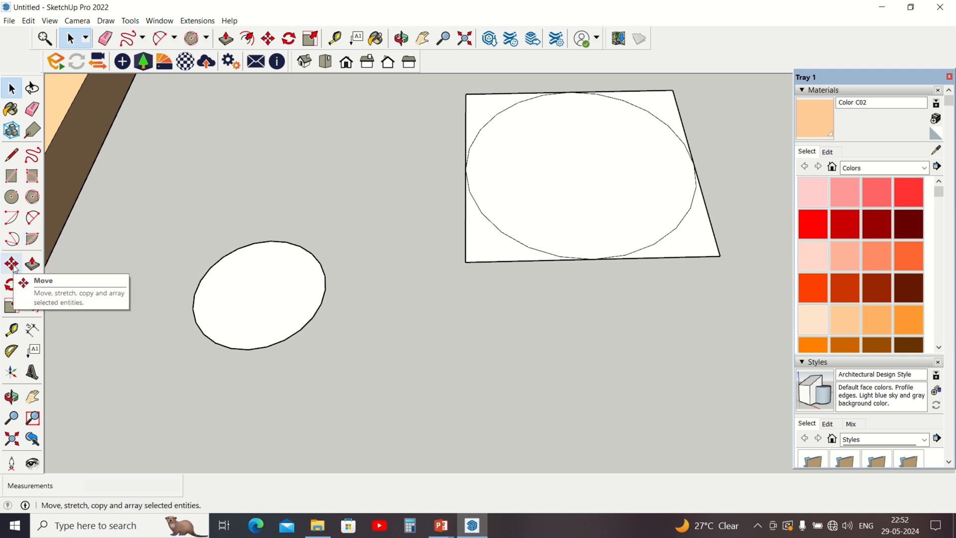
Move the circle about 570 mm across the ground toward the square and return to the Select tool
left_click(284, 261)
scroll(284, 261, "down", 1)
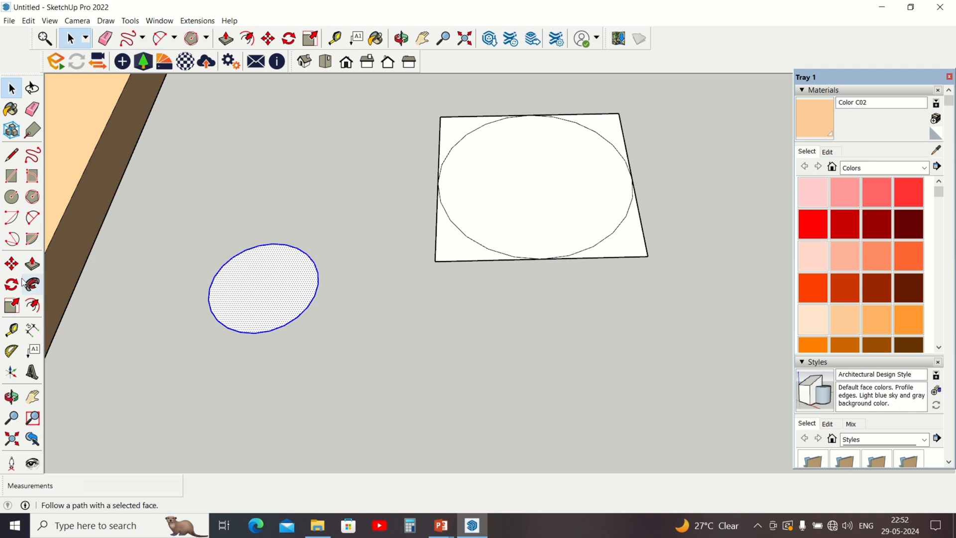
left_click(11, 264)
left_click(236, 283)
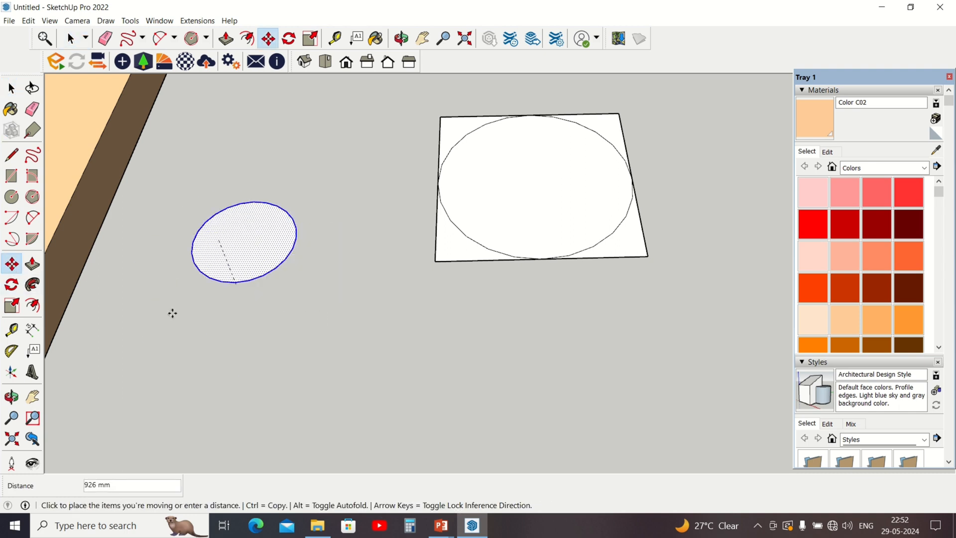
left_click(164, 300)
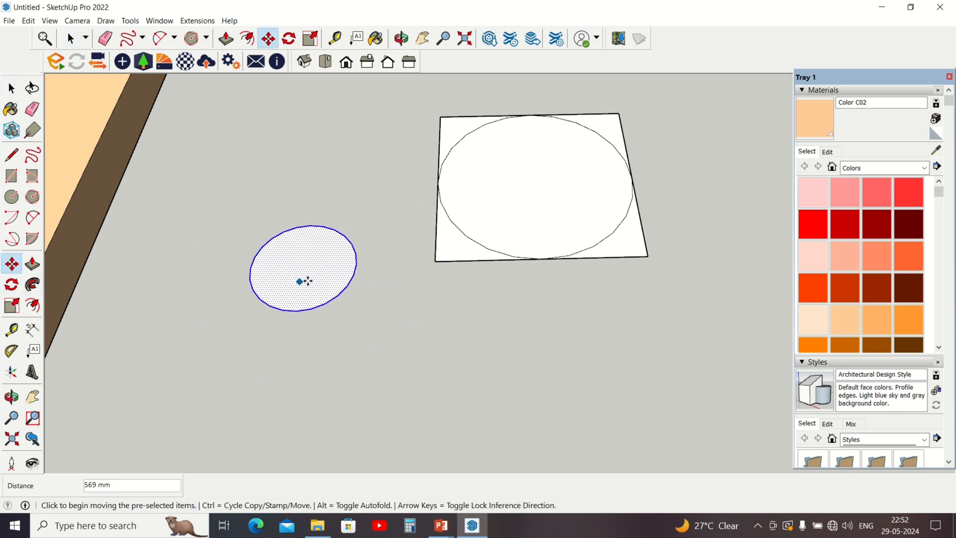
key("space")
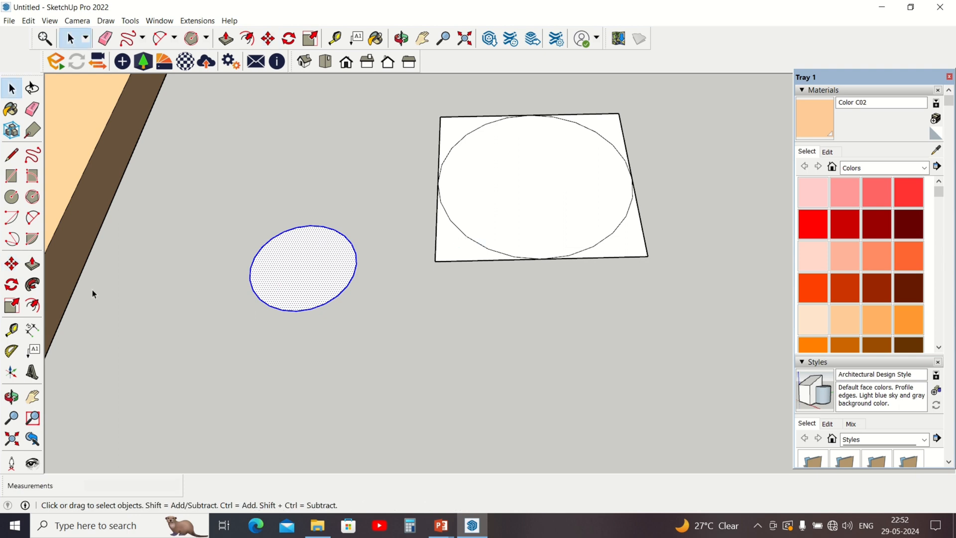
Erase all the arc segments inside the square, leaving only its outline and face
left_click(37, 267)
scroll(354, 306, "down", 1)
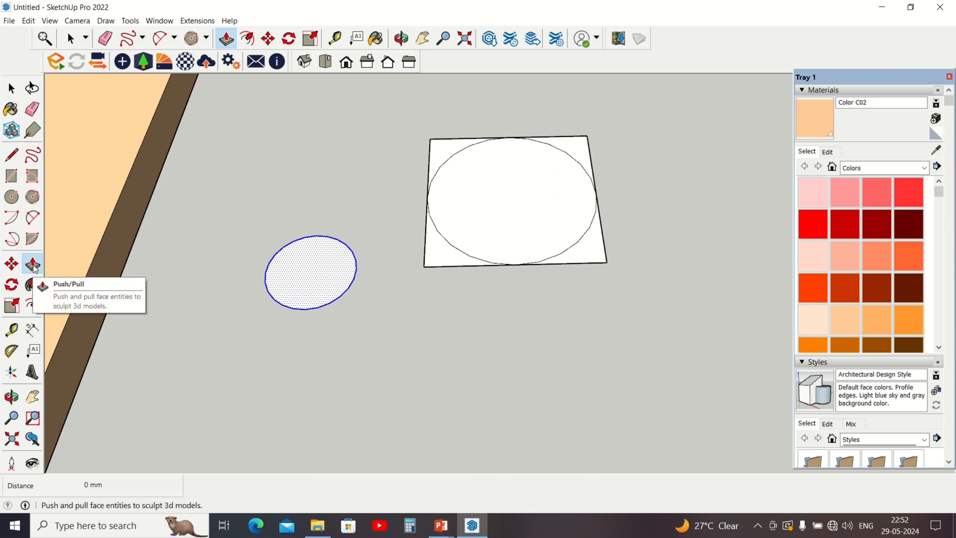
scroll(378, 256, "down", 3)
key("e")
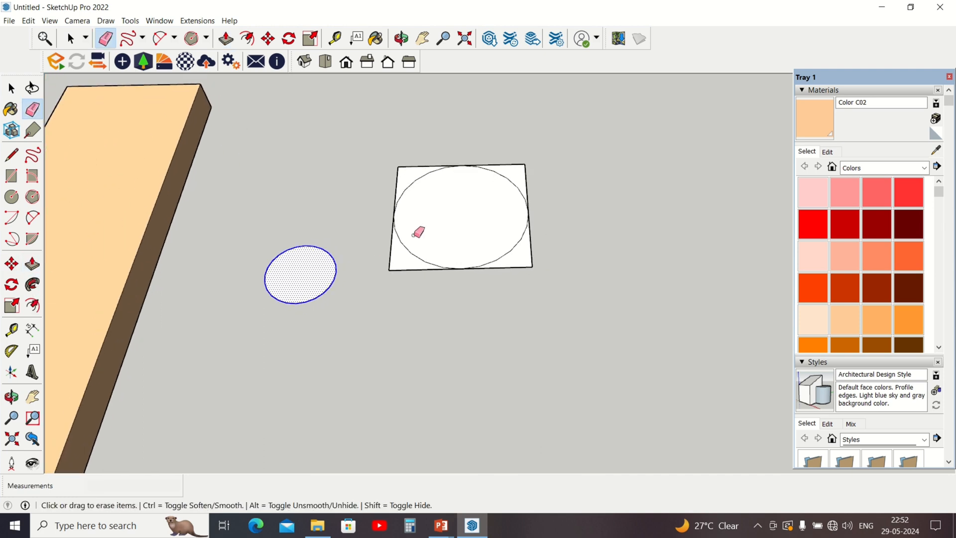
scroll(409, 207, "up", 1)
left_click_drag(406, 186, 410, 209)
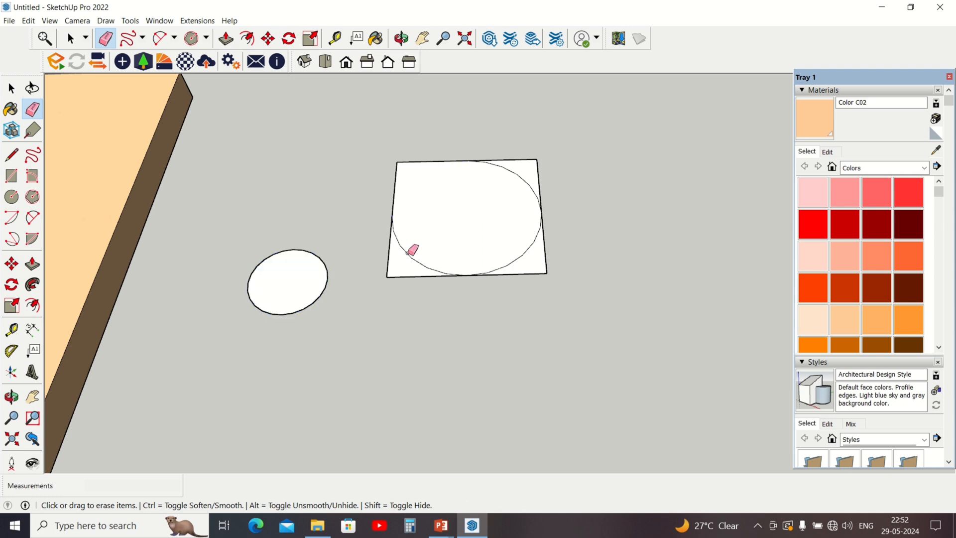
left_click(408, 254)
left_click(523, 177)
left_click(525, 255)
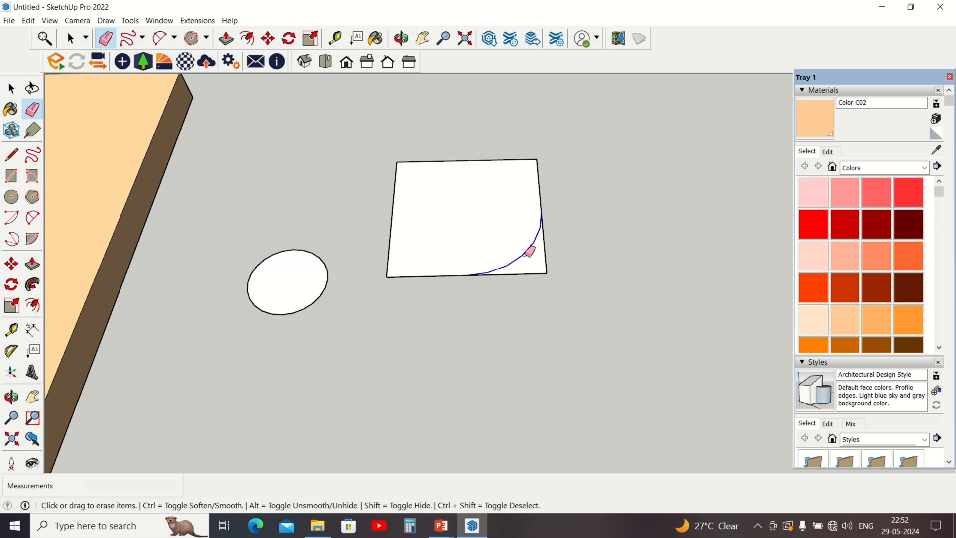
left_click(529, 251)
Push/Pull the square's face upward by 100 mm to form a thin slab
mouse_move(529, 252)
middle_mouse_down()
mouse_move(514, 235)
mouse_move(540, 165)
mouse_move(495, 209)
middle_mouse_up()
scroll(493, 214, "up", 2)
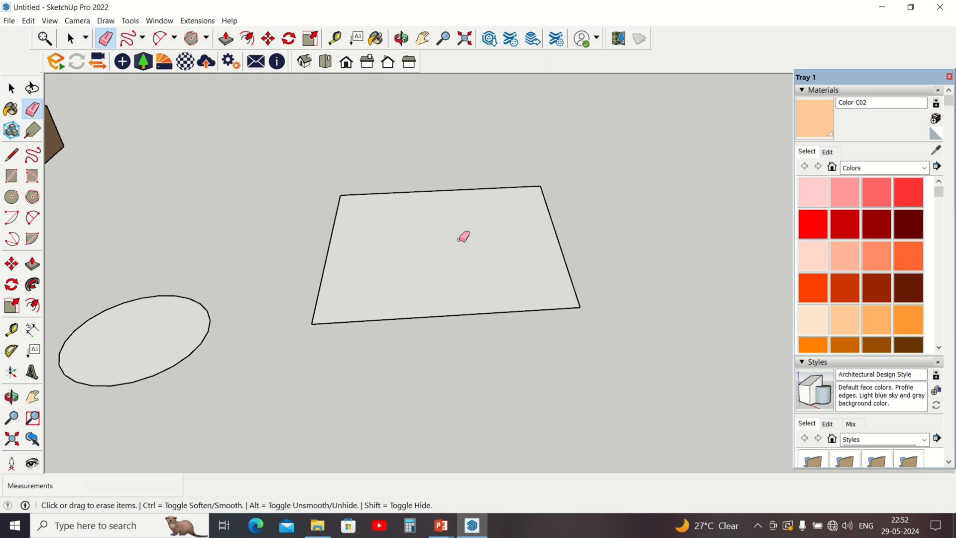
left_click(42, 269)
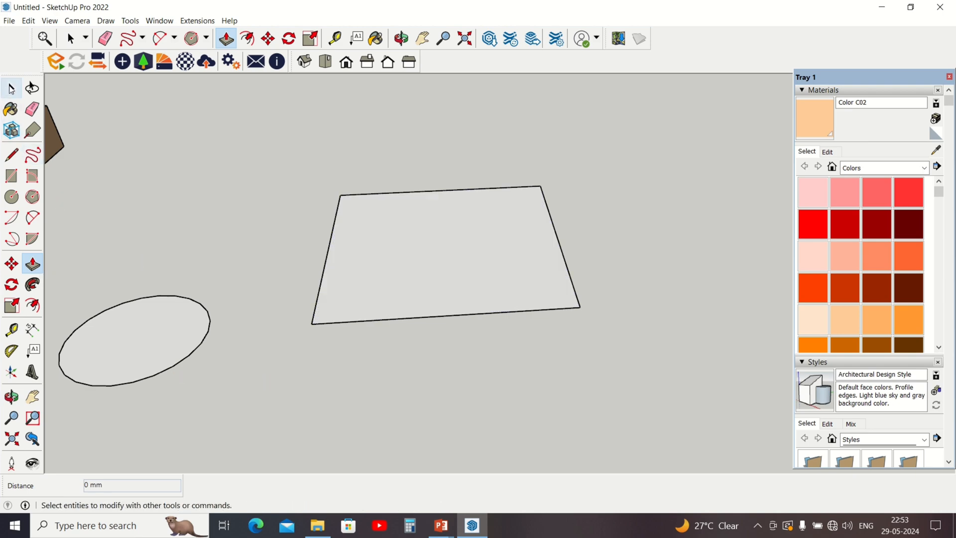
left_click(12, 90)
left_click(35, 269)
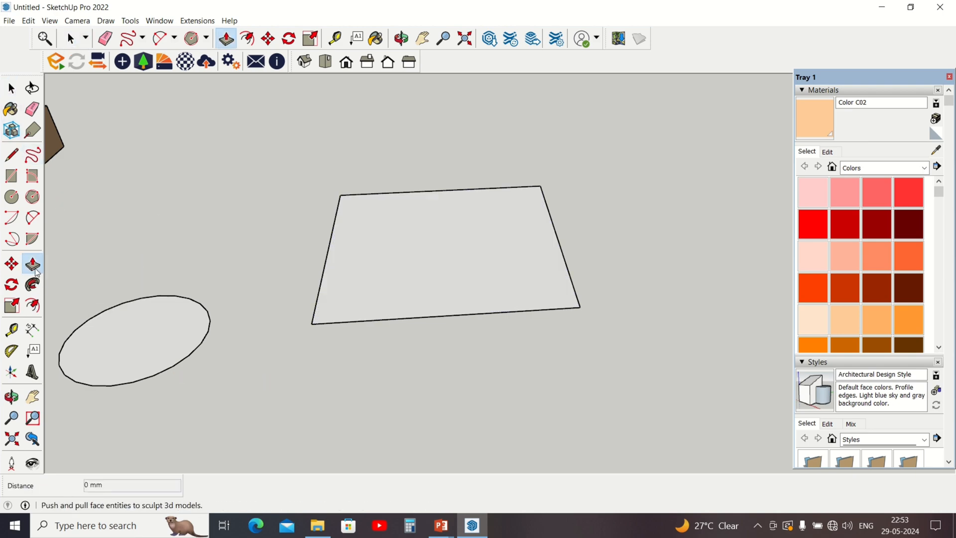
left_click(387, 268)
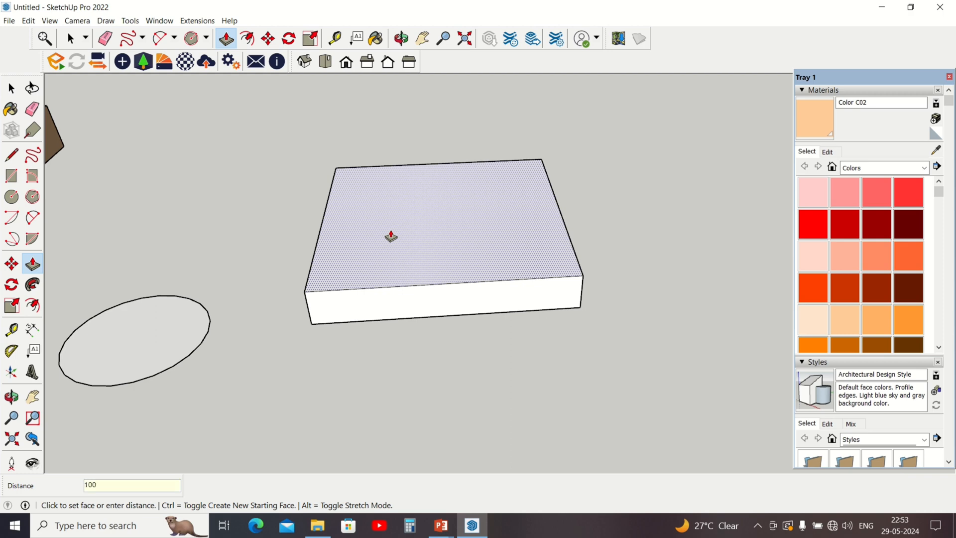
key("Return")
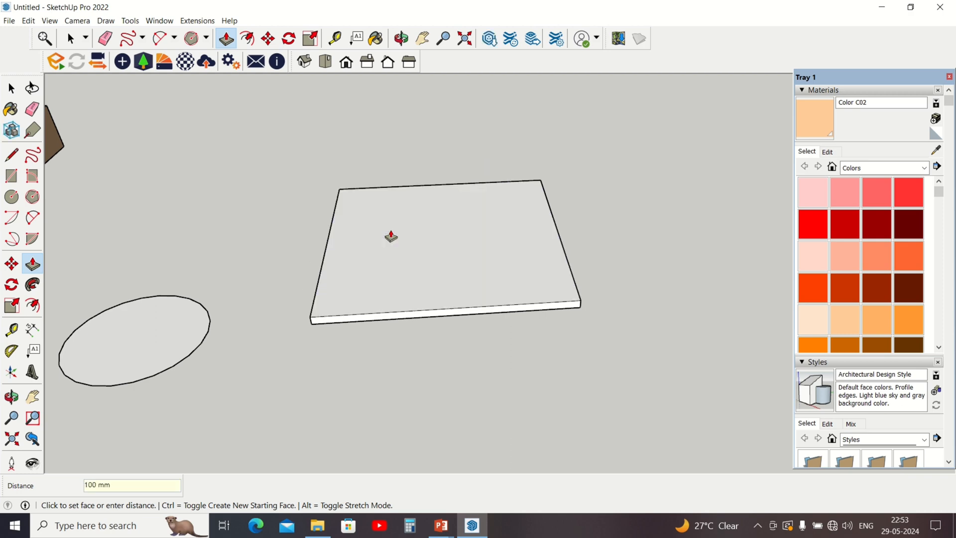
Measure the slab's thickness on its front side with the Tape Measure tool
scroll(440, 274, "up", 1)
middle_click_drag(440, 274, 405, 254)
scroll(392, 295, "up", 3)
scroll(396, 313, "up", 2)
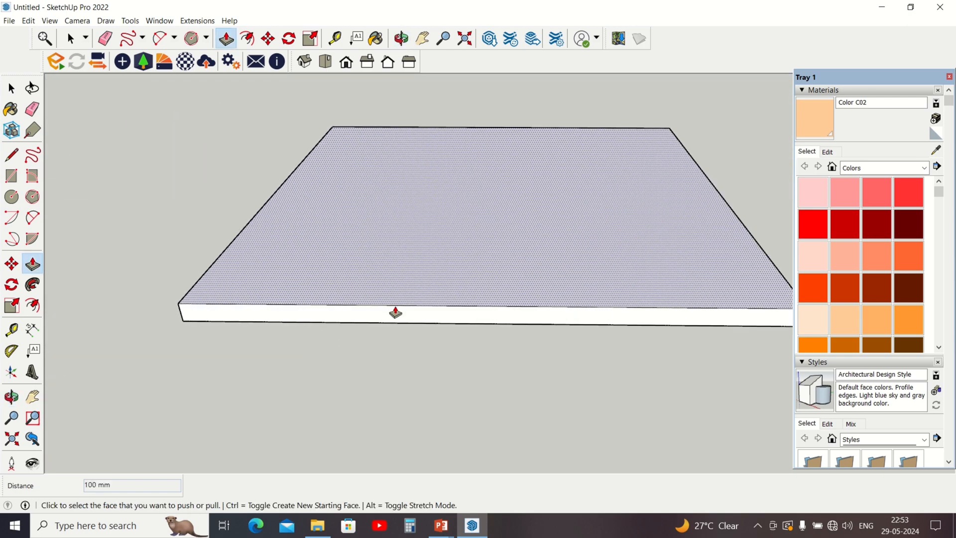
left_click(12, 330)
left_click(280, 321)
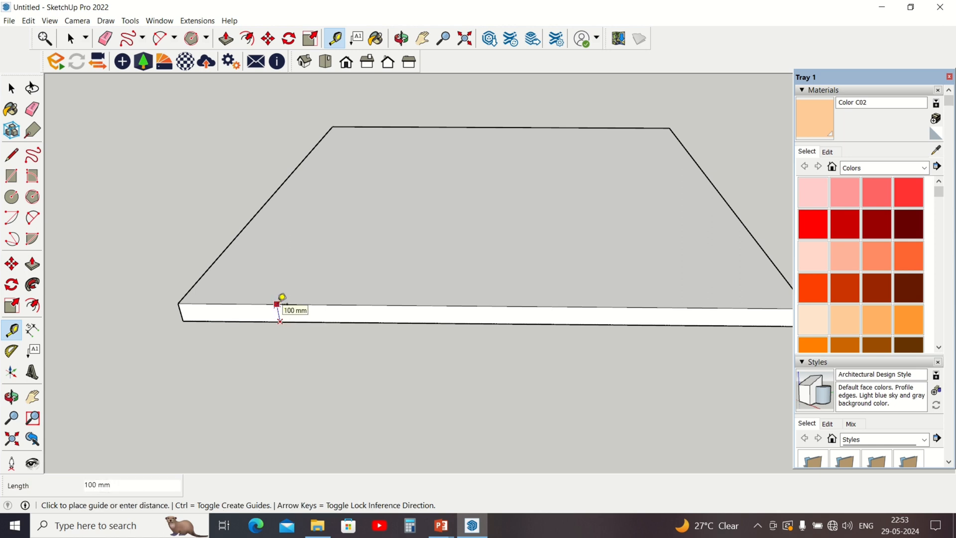
Finish measuring the slab's thickness at its top front edge and return to the Select tool
left_click(282, 298)
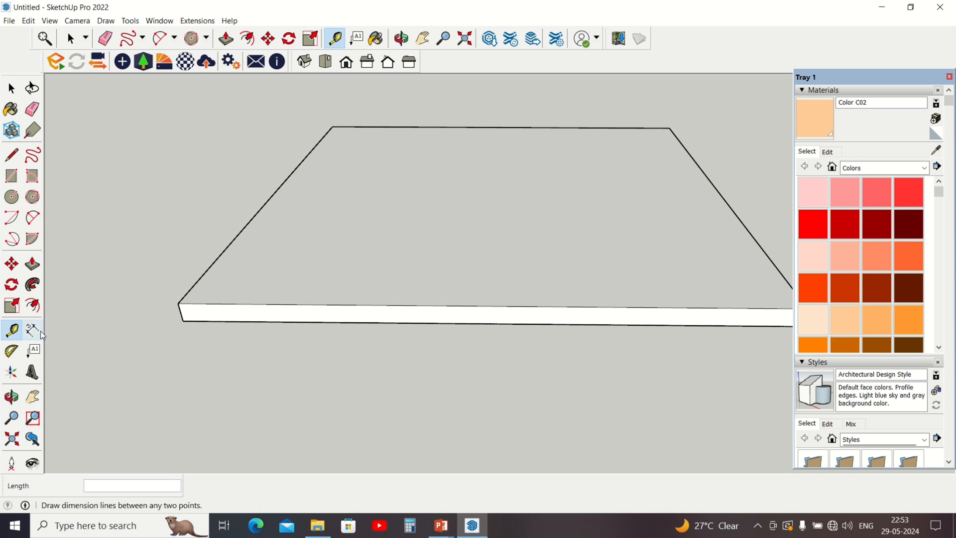
left_click(12, 285)
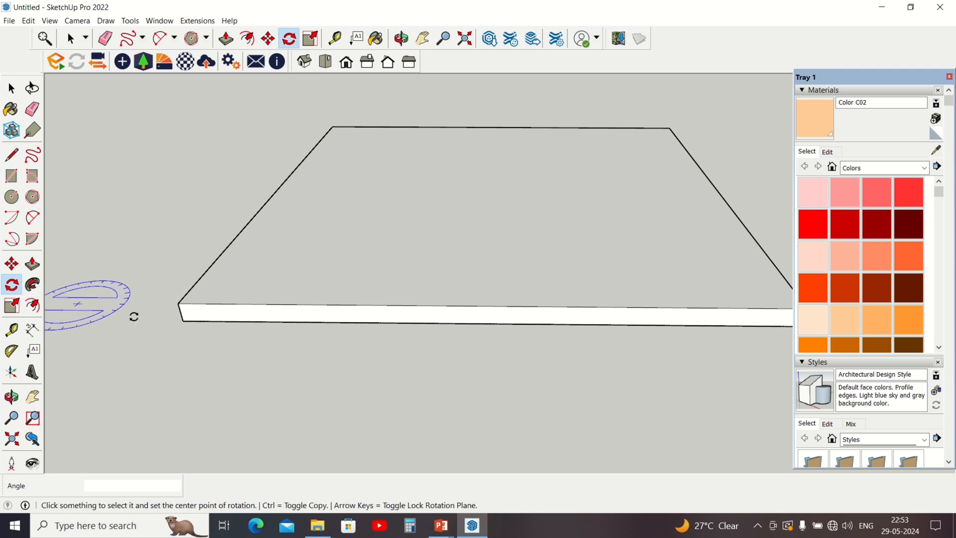
scroll(384, 310, "down", 6)
key("space")
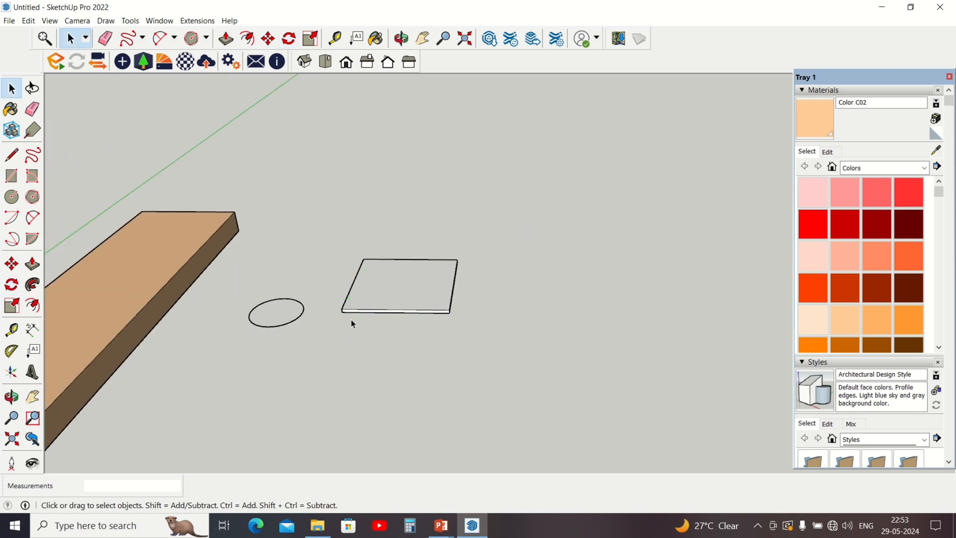
Rotate the tan box 45° counterclockwise in the horizontal plane around a point on its top face
middle_click_drag(290, 322, 352, 380)
left_click(130, 267)
scroll(209, 285, "down", 3)
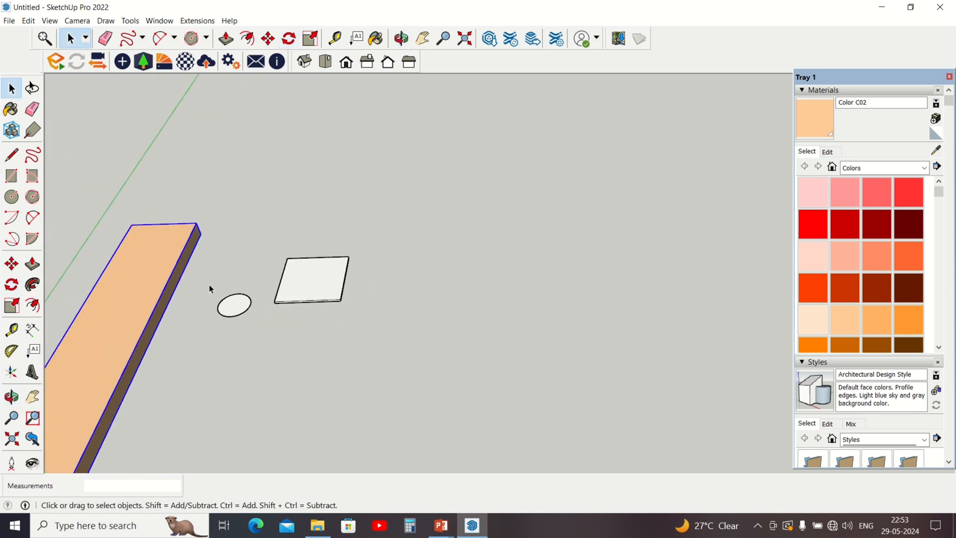
middle_click_drag(198, 317, 414, 209)
scroll(413, 209, "up", 2)
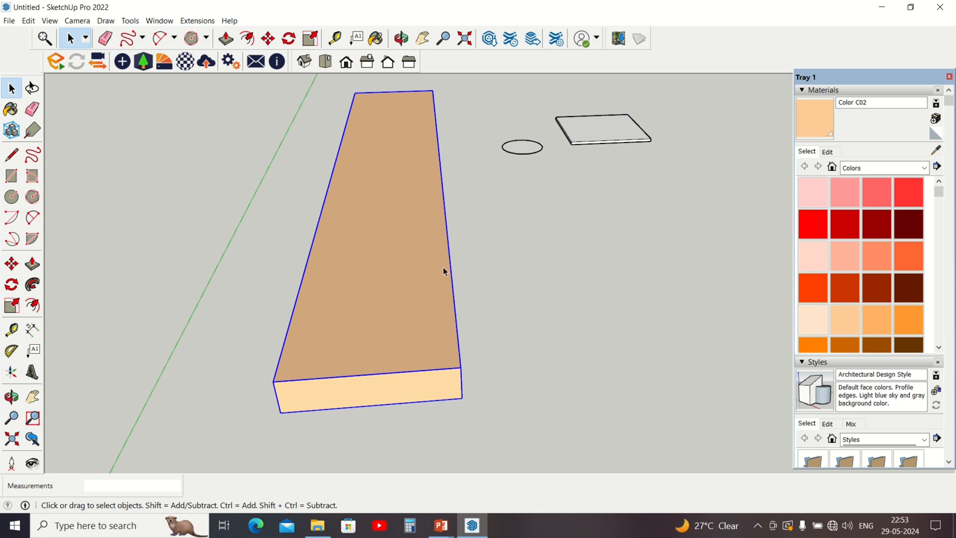
left_click(560, 260)
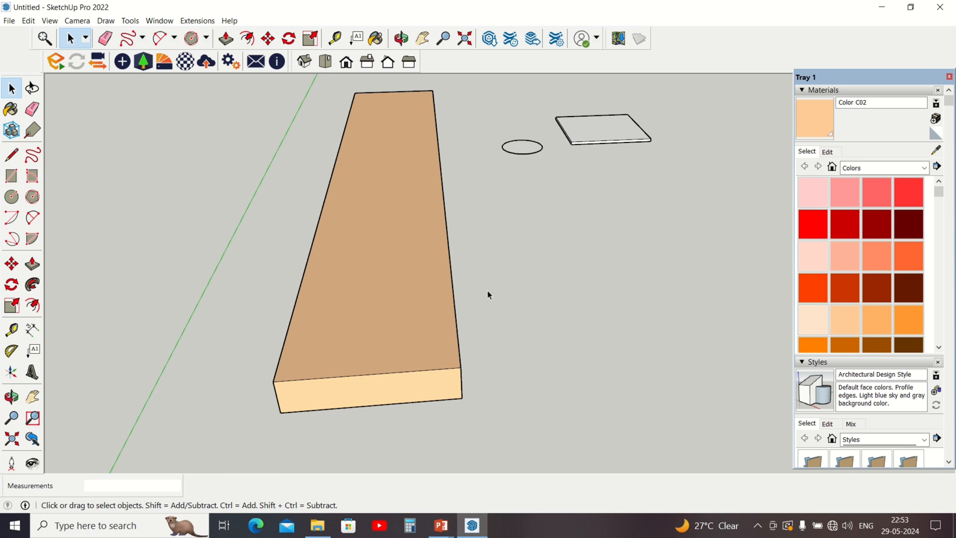
left_click(383, 242)
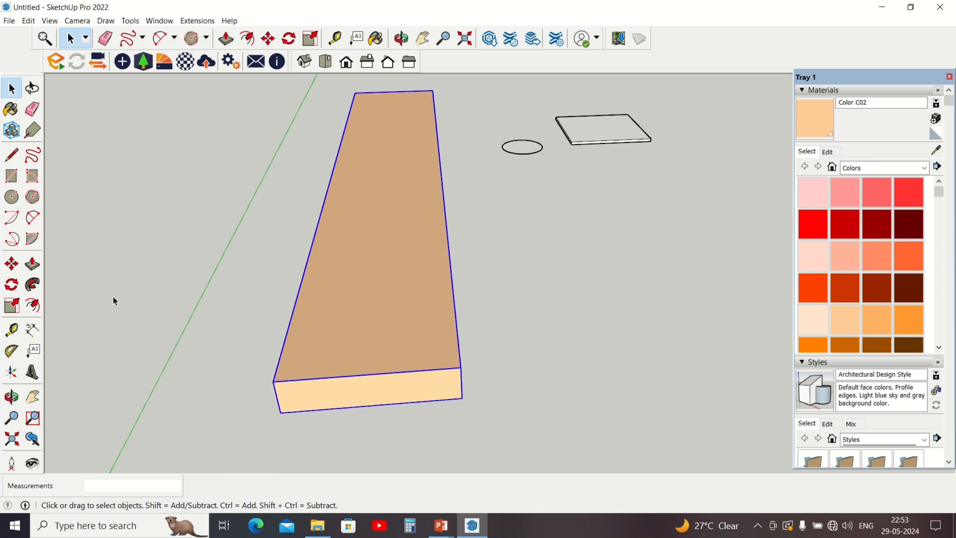
left_click(11, 284)
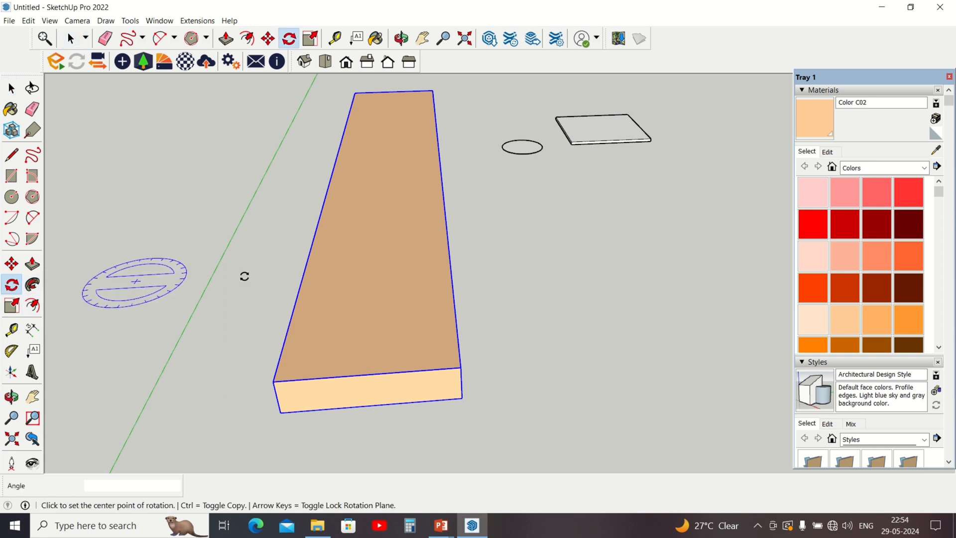
left_click(368, 267)
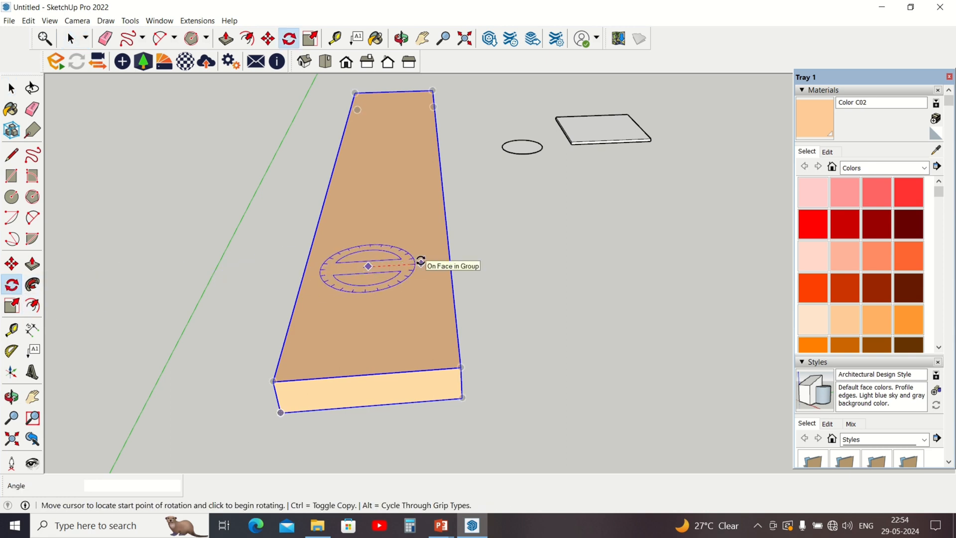
left_click(421, 263)
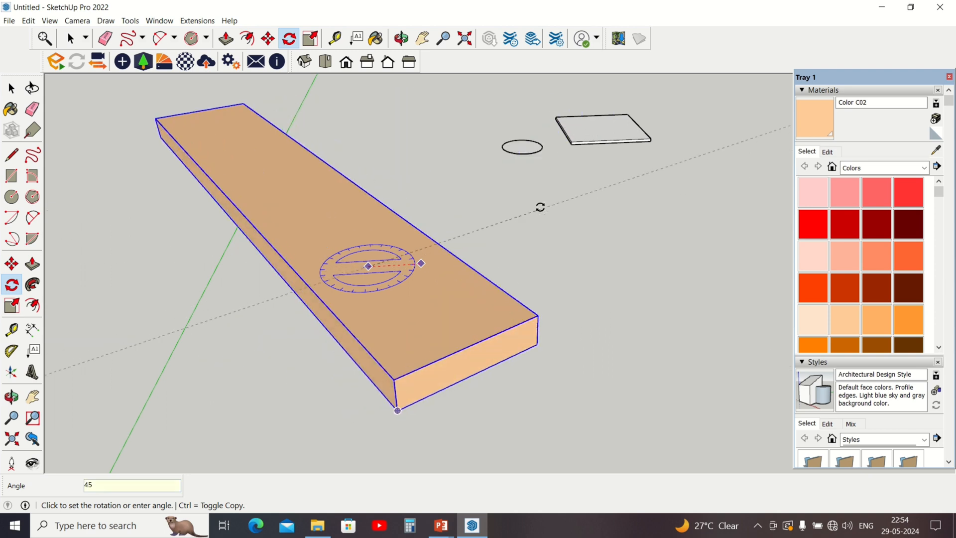
key("Return")
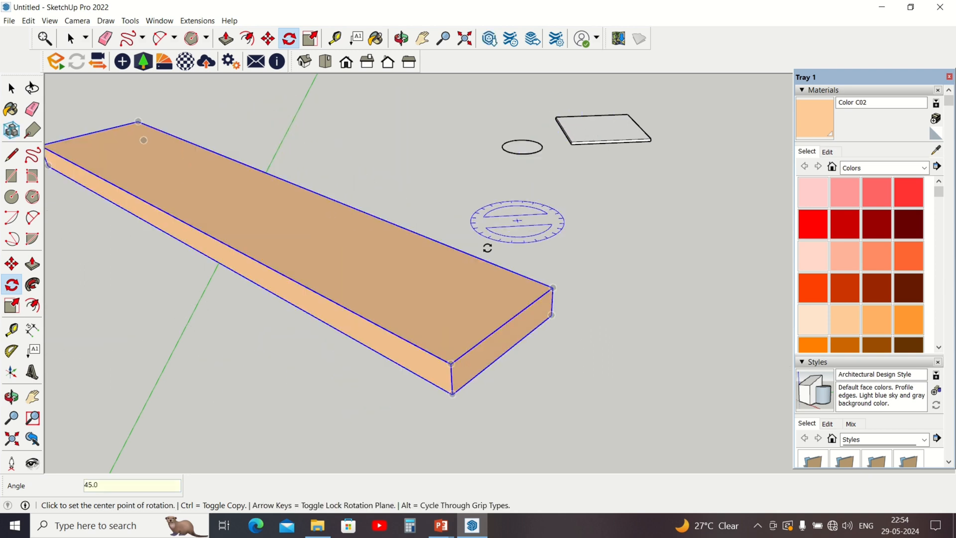
Rotate the box another 45° counterclockwise around a point near the end of its top face
left_click(440, 293)
left_click(508, 289)
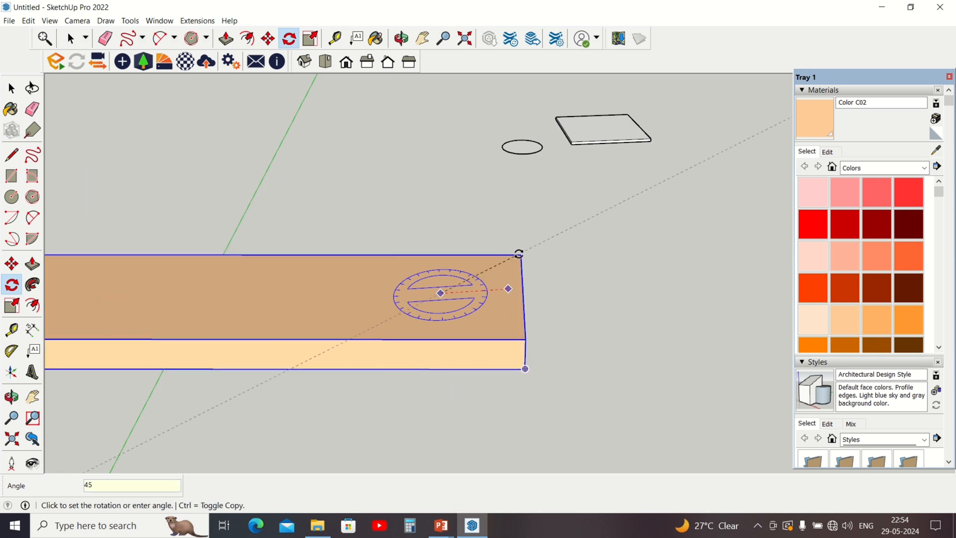
left_click(519, 254)
Rotate the box 90° clockwise around a point on its top face so its length follows the green axis
scroll(479, 297, "down", 5)
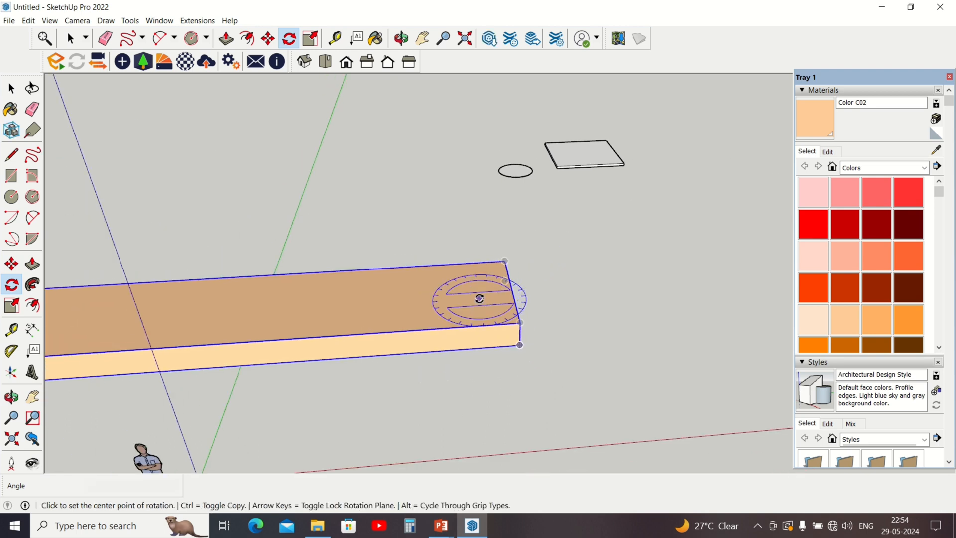
left_click(431, 292)
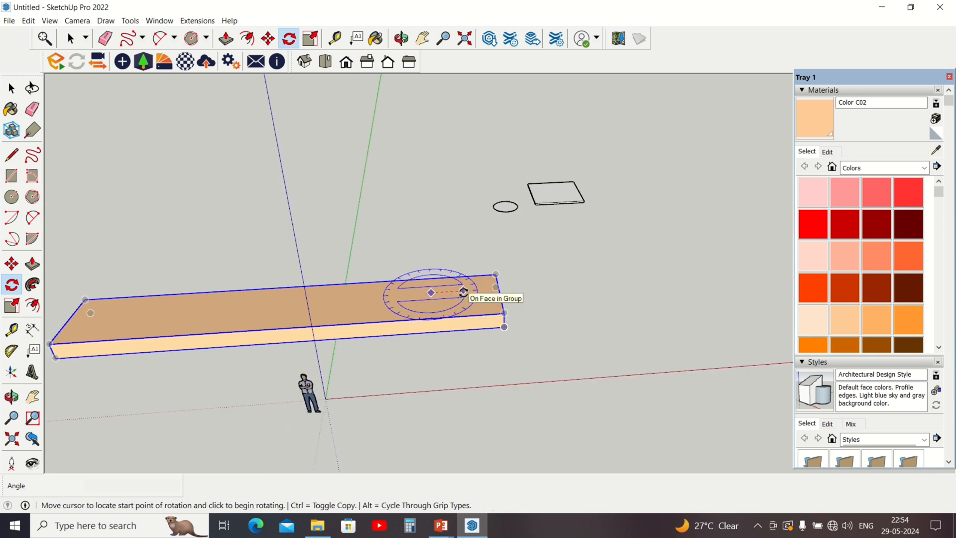
left_click(463, 291)
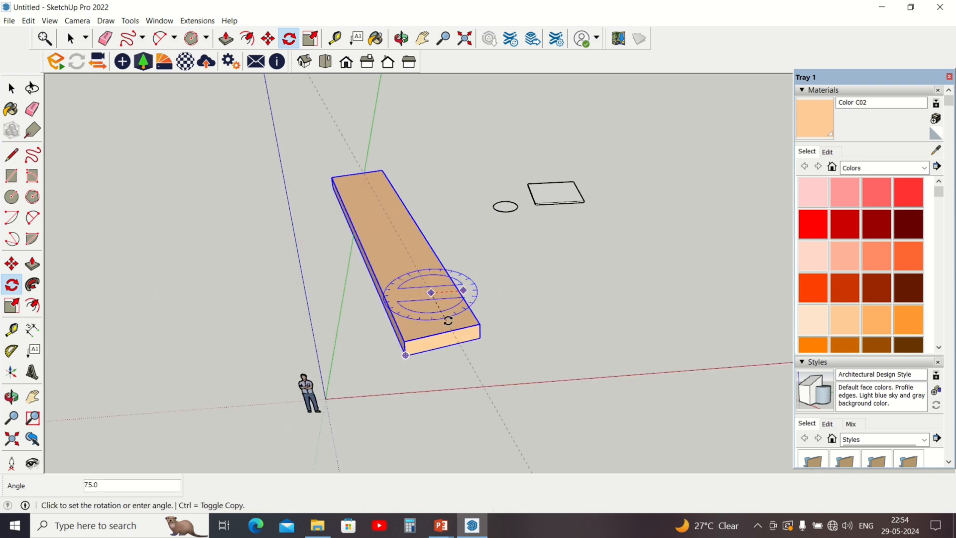
key("Return")
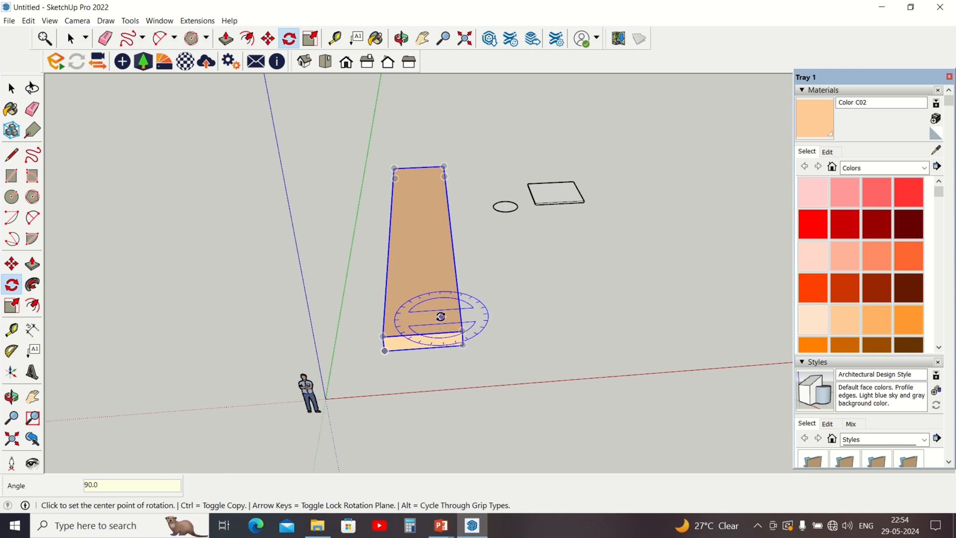
Try to tilt the box sideways by rotating it in the plane of its front end face
middle_click_drag(437, 316, 421, 283)
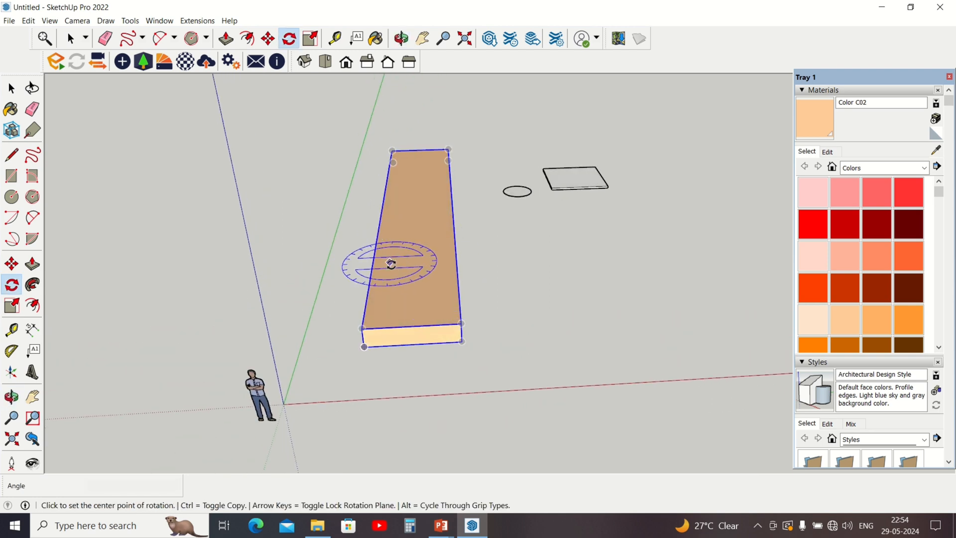
scroll(428, 338, "up", 3)
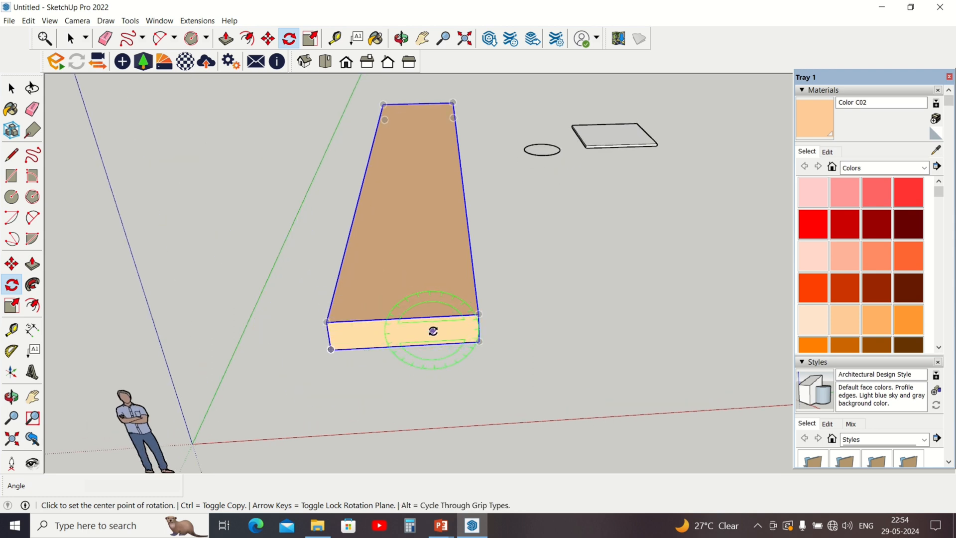
left_click(433, 330)
left_click(396, 331)
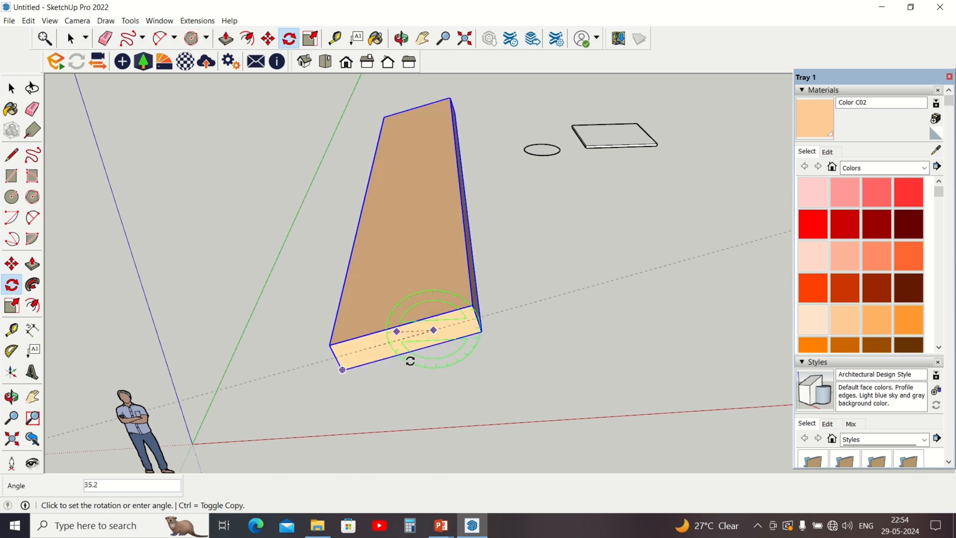
left_click(442, 357)
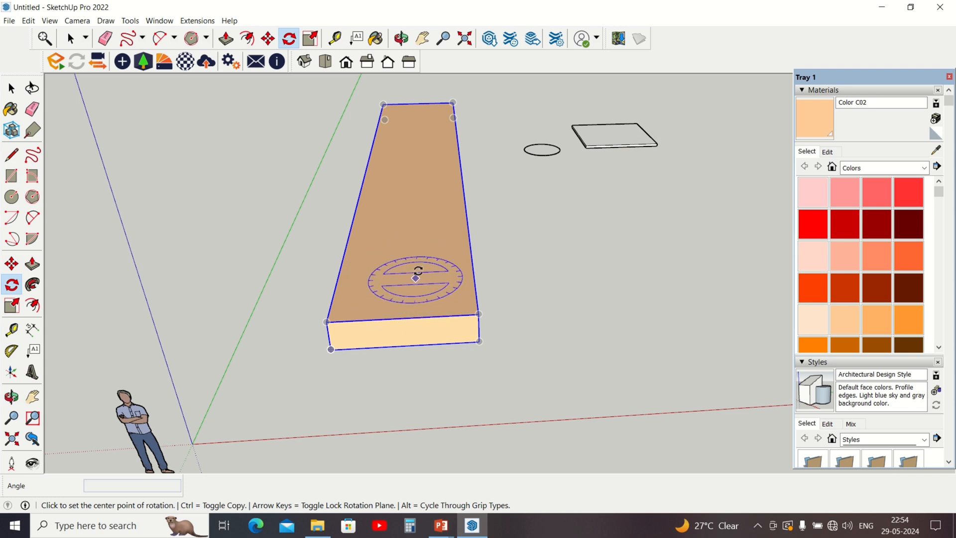
Try to turn the box horizontally around a point on its top face toward the red axis
left_click(411, 253)
left_click(448, 242)
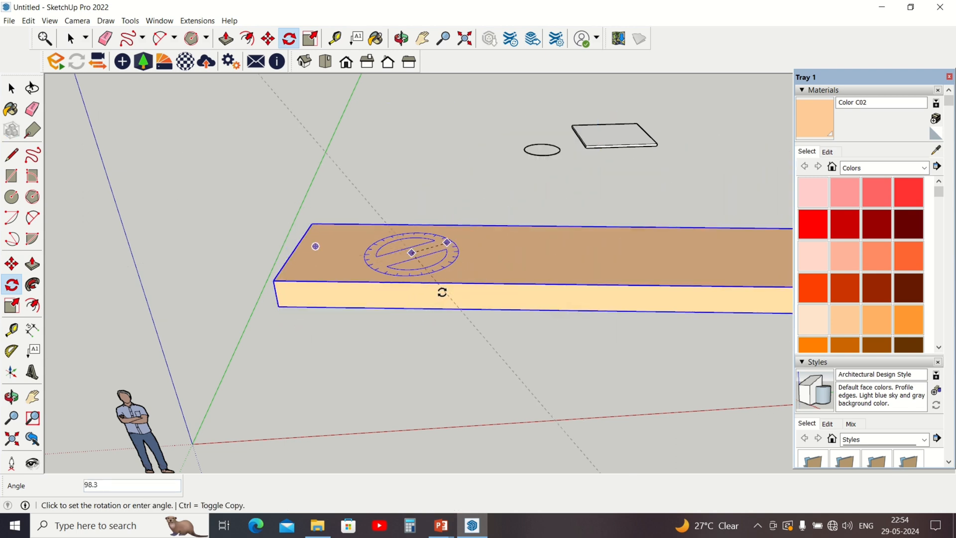
left_click(449, 289)
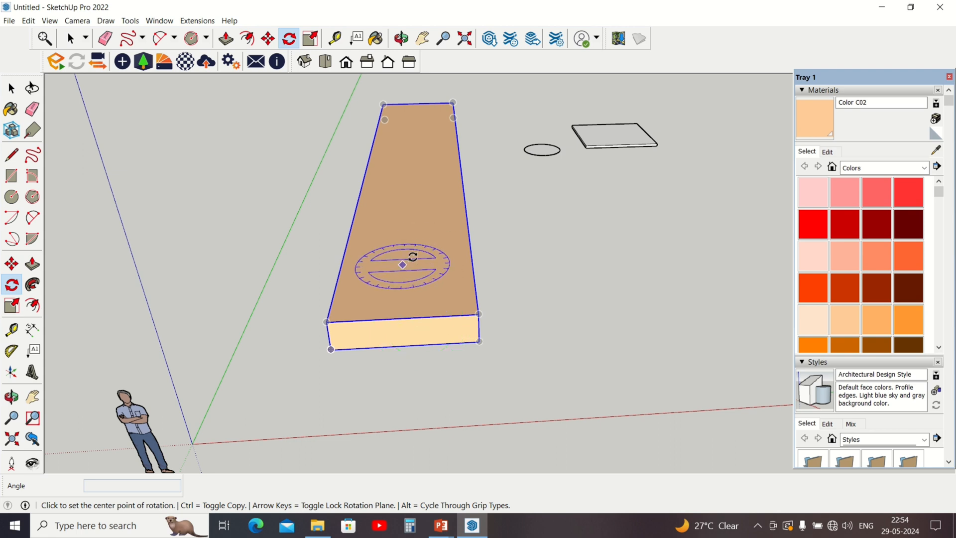
Try to tilt the box once more around its front end face and return to the Select tool
left_click(424, 326)
left_click(389, 327)
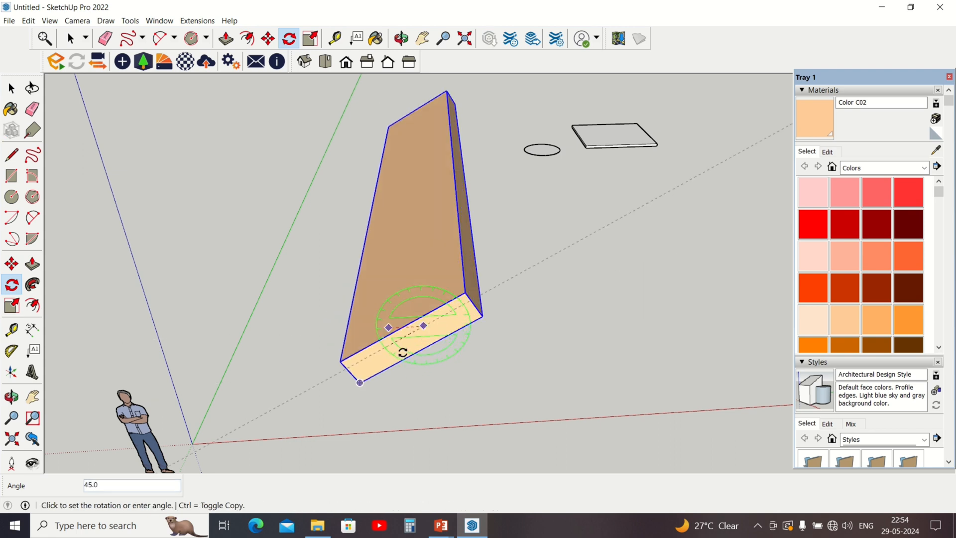
key("Escape")
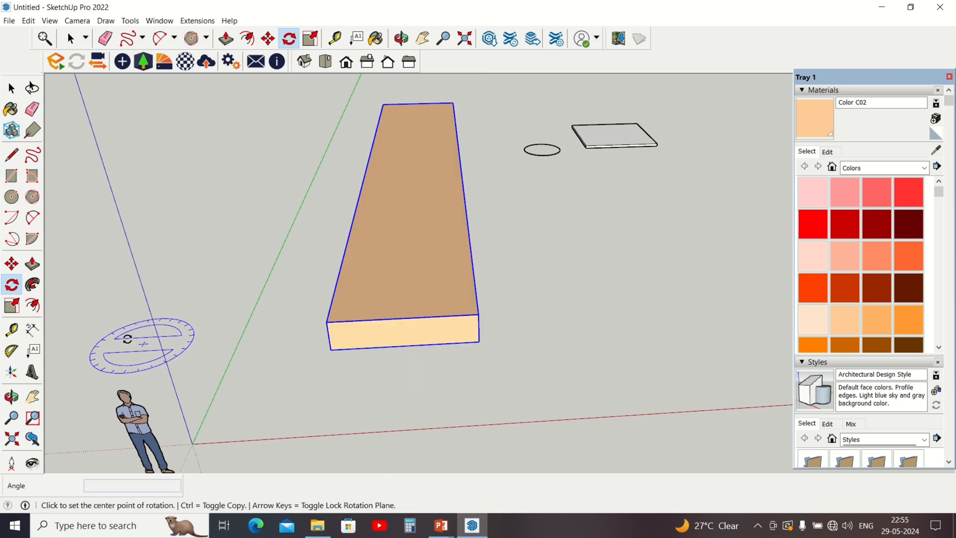
key("space")
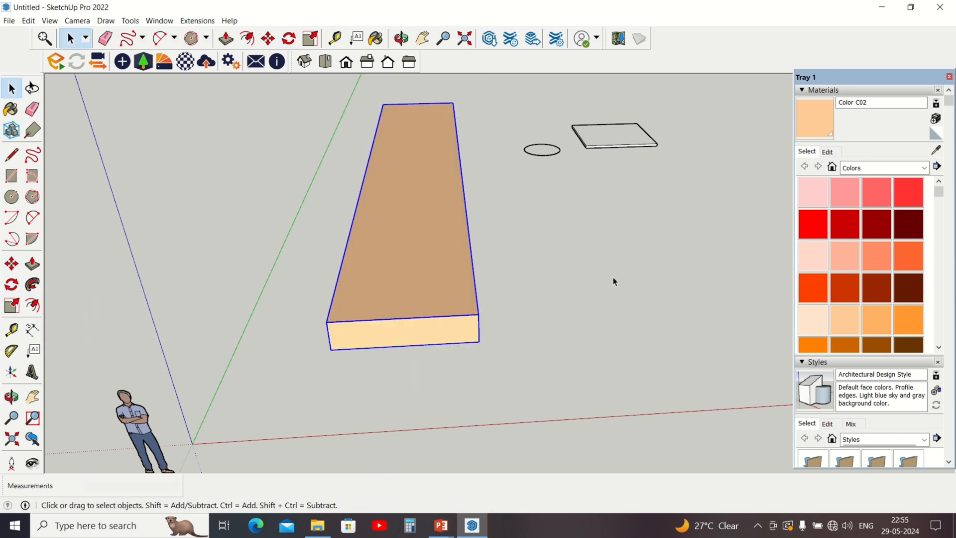
left_click(614, 280)
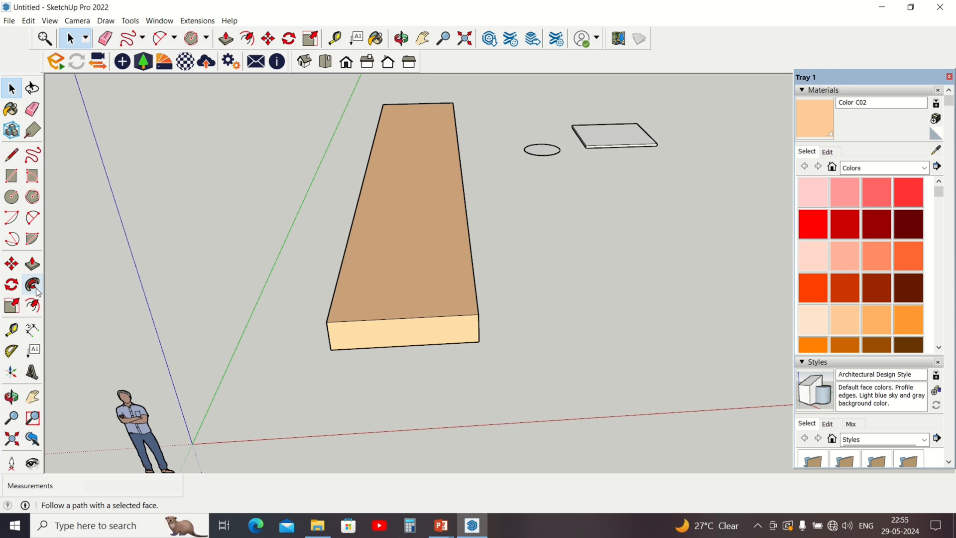
left_click(13, 306)
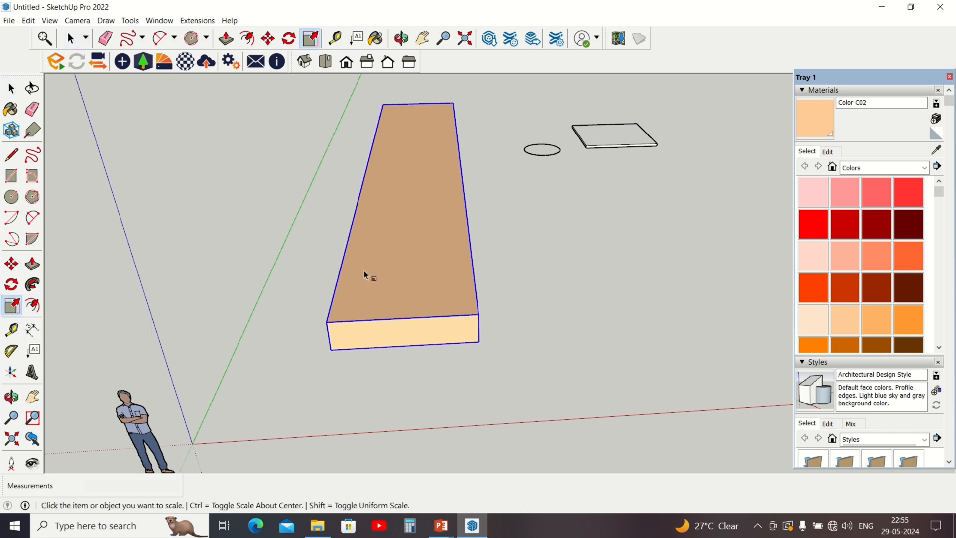
key("space")
triple_click(401, 256)
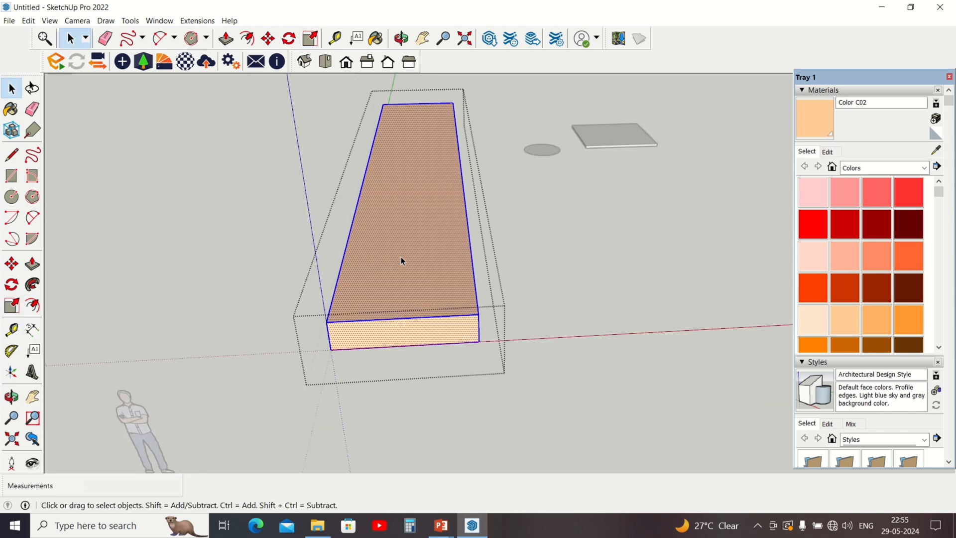
key("Escape")
left_click(12, 305)
key("space")
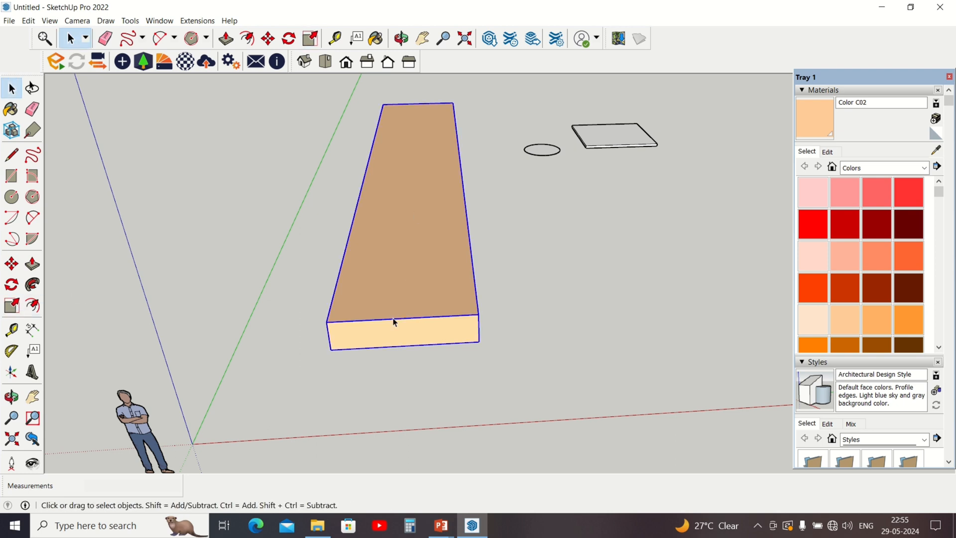
Scale the box along the green axis by a factor of about 1.13, extending it from its front end
left_click(12, 305)
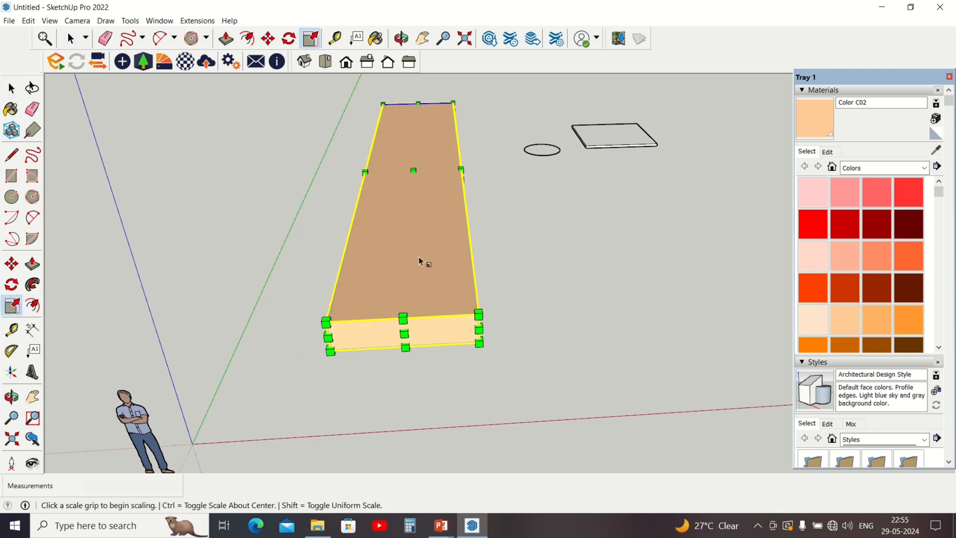
middle_click_drag(419, 256, 476, 210)
left_click(459, 185)
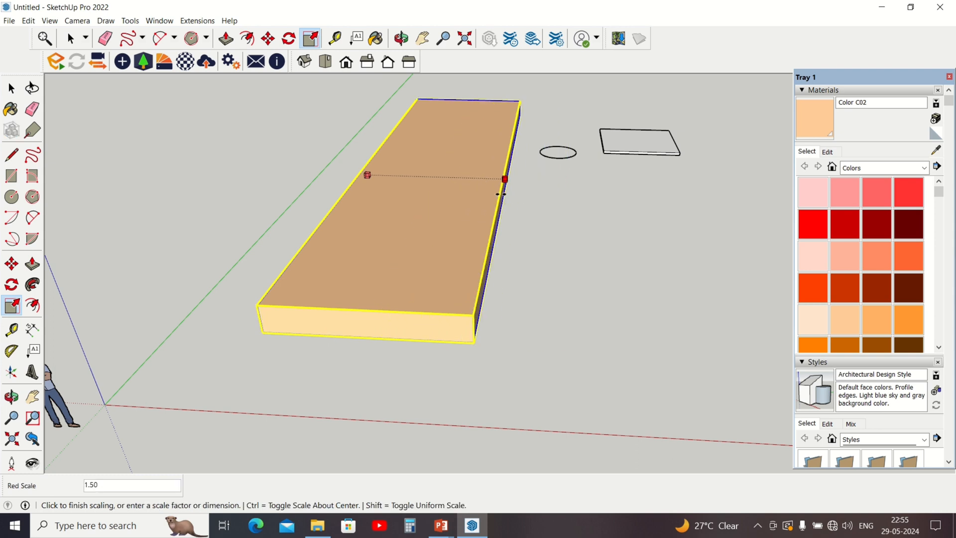
key("Escape")
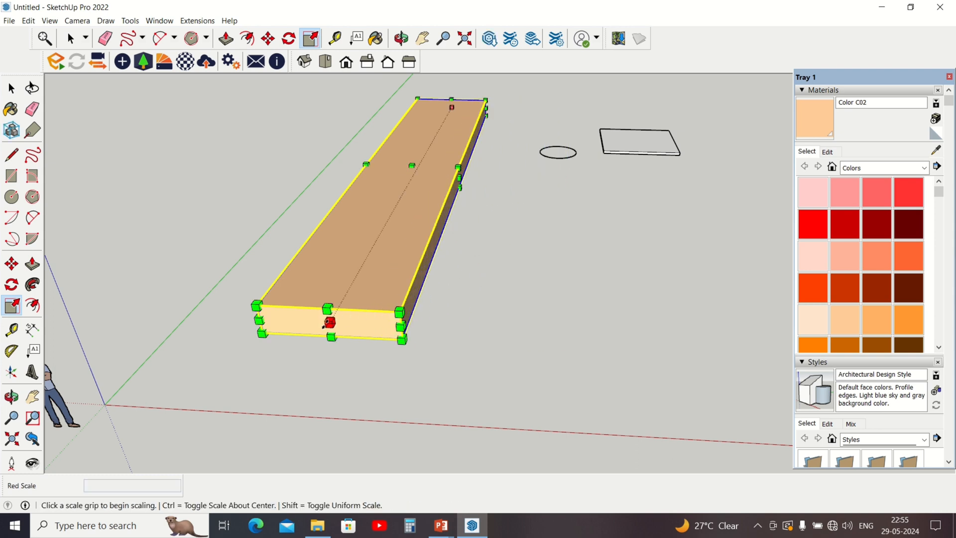
left_click(329, 323)
left_click(291, 391)
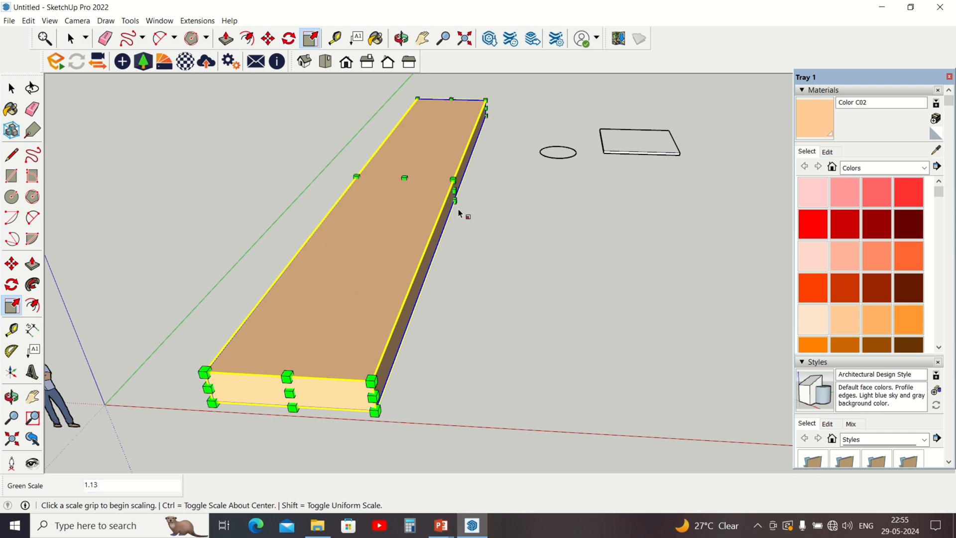
Try widening the box along the red axis by a factor of about 1.85 and undo that scaling
left_click(454, 191)
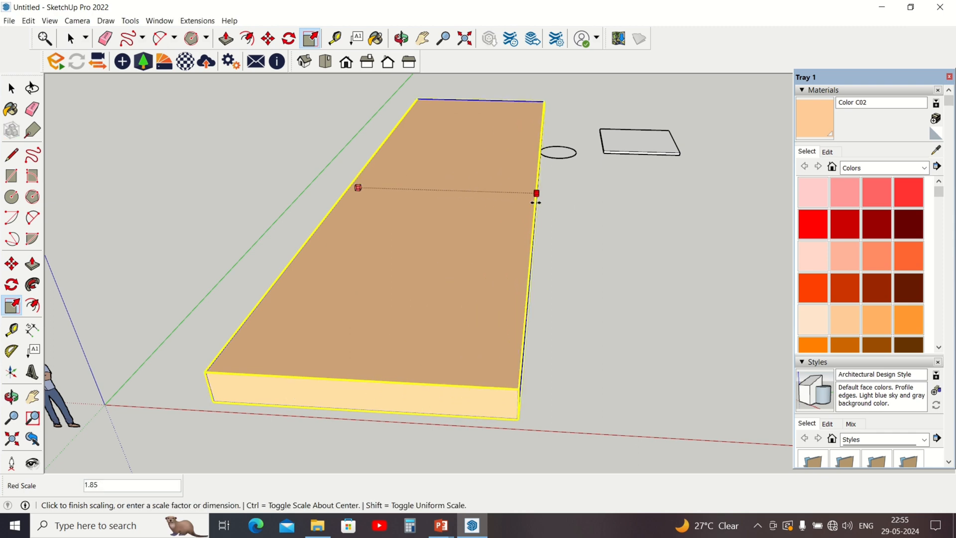
left_click(536, 202)
middle_click_drag(535, 202, 473, 264)
key("ctrl+z")
Place a tape measure guide line 100 mm outside the box's long top edge, along the red axis
key("t")
scroll(433, 239, "up", 2)
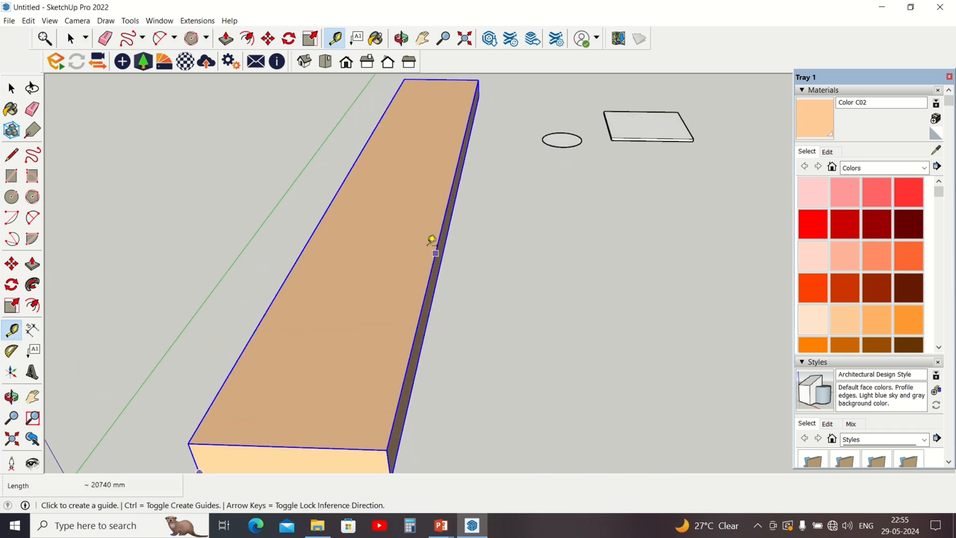
left_click(443, 222)
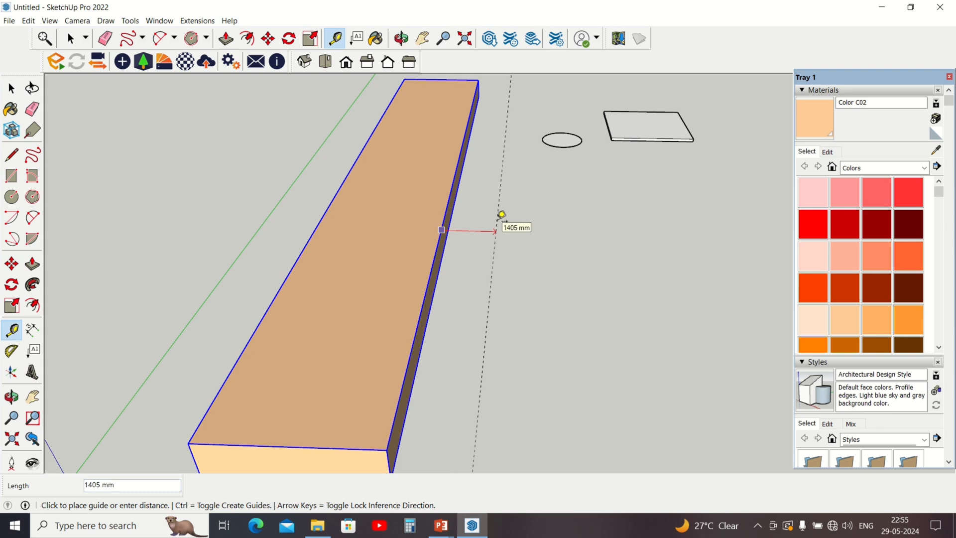
key("Escape")
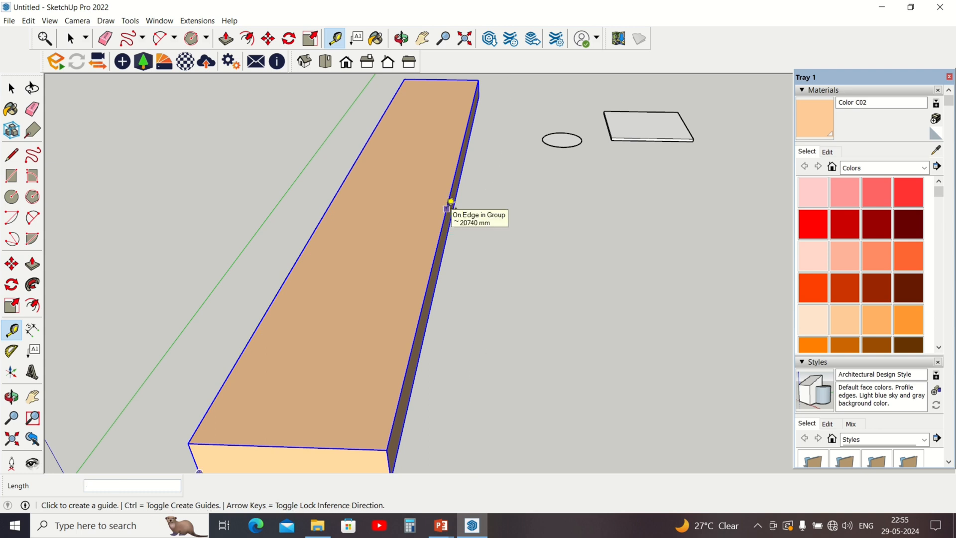
left_click(446, 209)
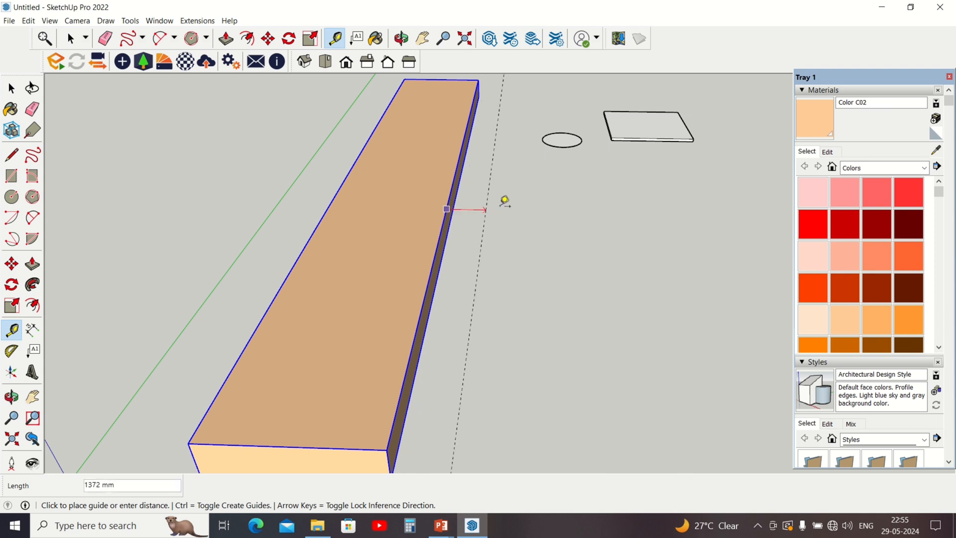
key("Escape")
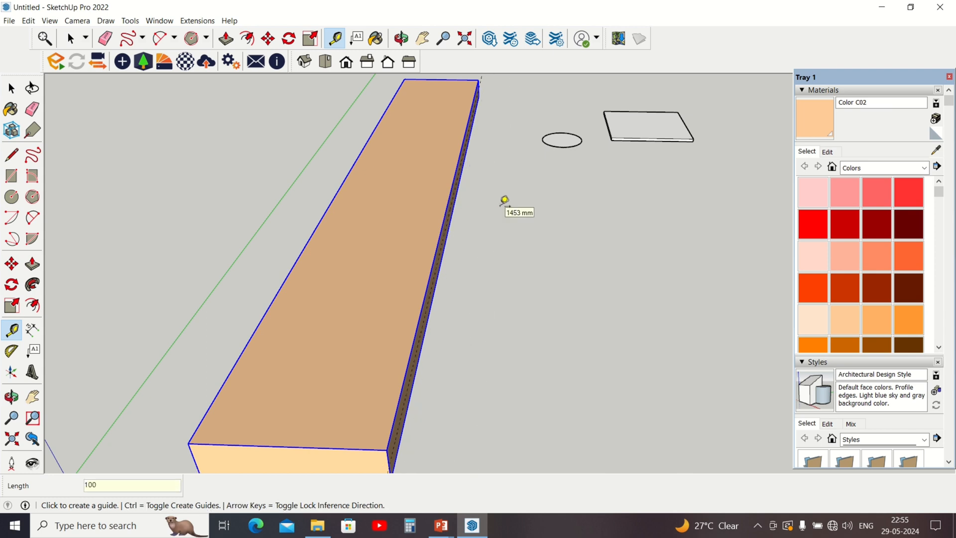
middle_click_drag(505, 201, 482, 239)
scroll(471, 256, "up", 4)
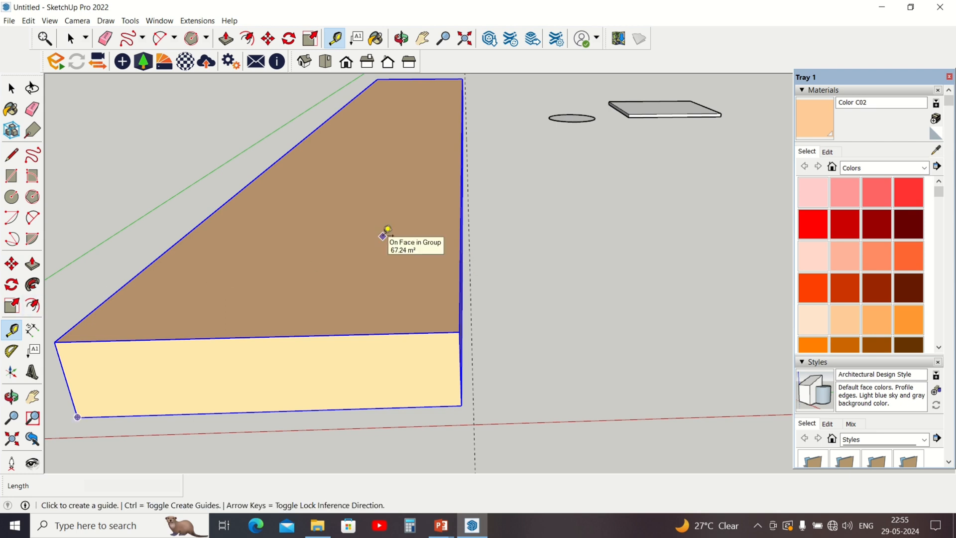
Scale the box along the red axis so its long side reaches the guide line, and return to the Select tool
left_click(12, 304)
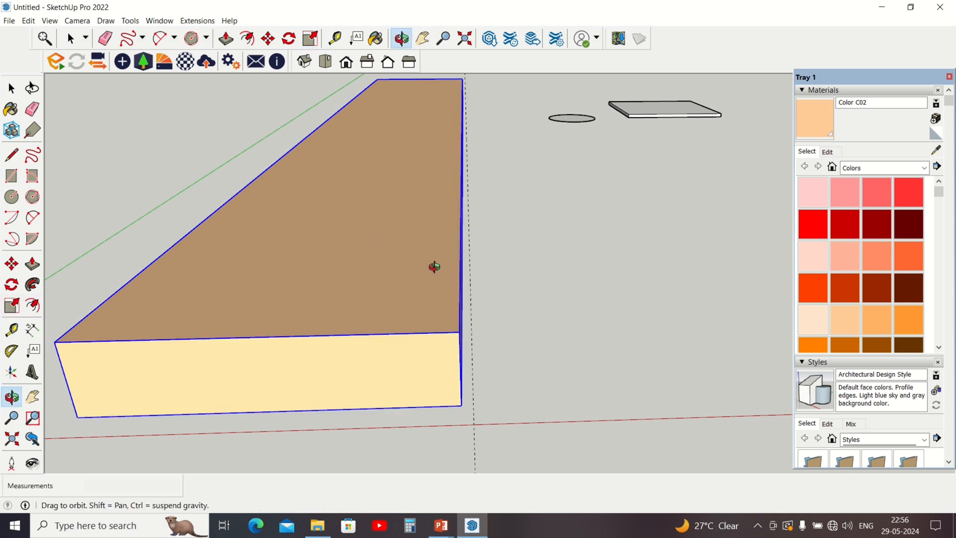
middle_click_drag(433, 267, 518, 205)
left_click(543, 112)
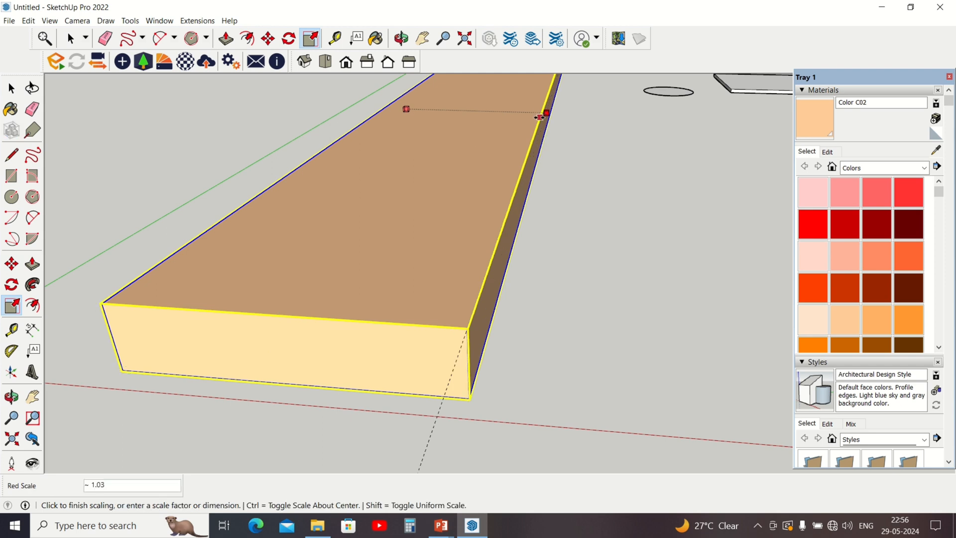
left_click(444, 393)
middle_click_drag(454, 348, 520, 301)
scroll(520, 300, "down", 6)
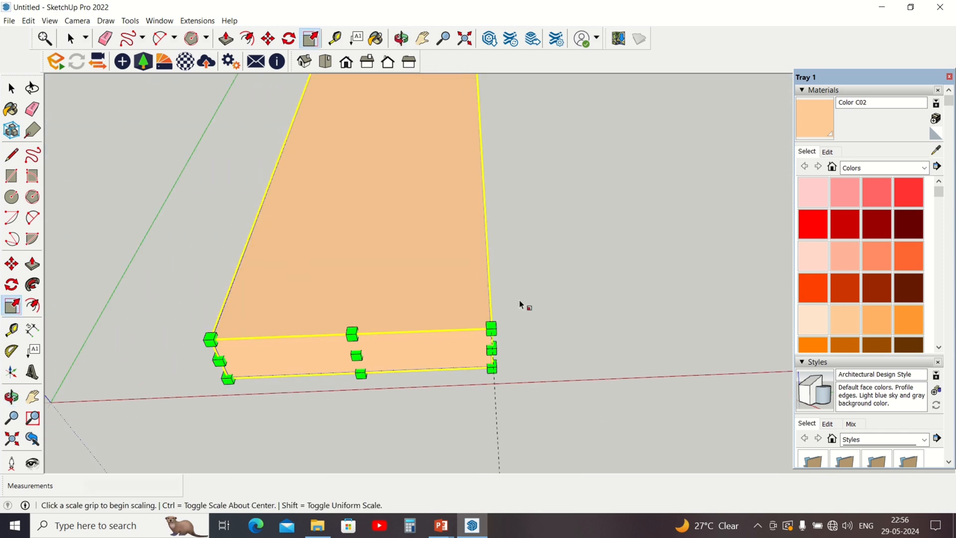
key("space")
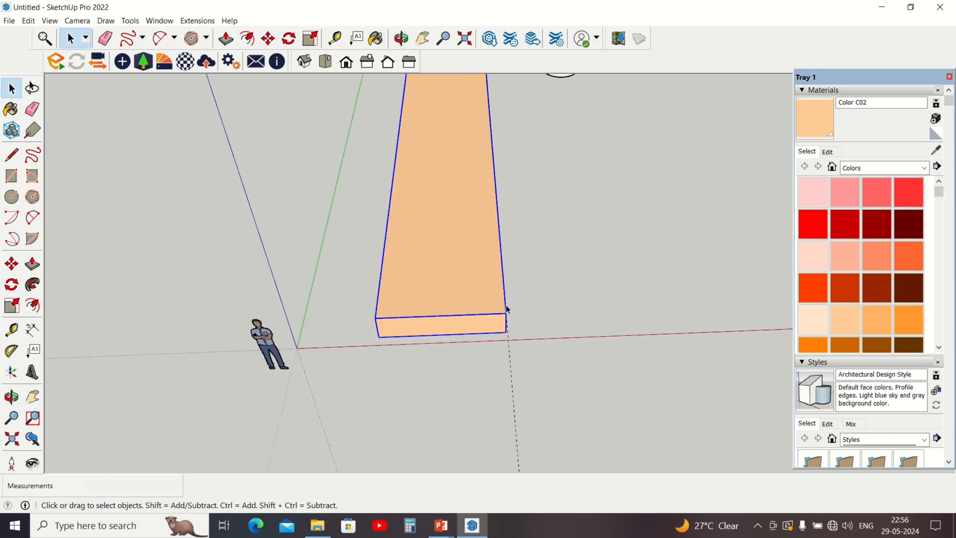
Open the box group for editing and measure the width across its top face
left_click(11, 351)
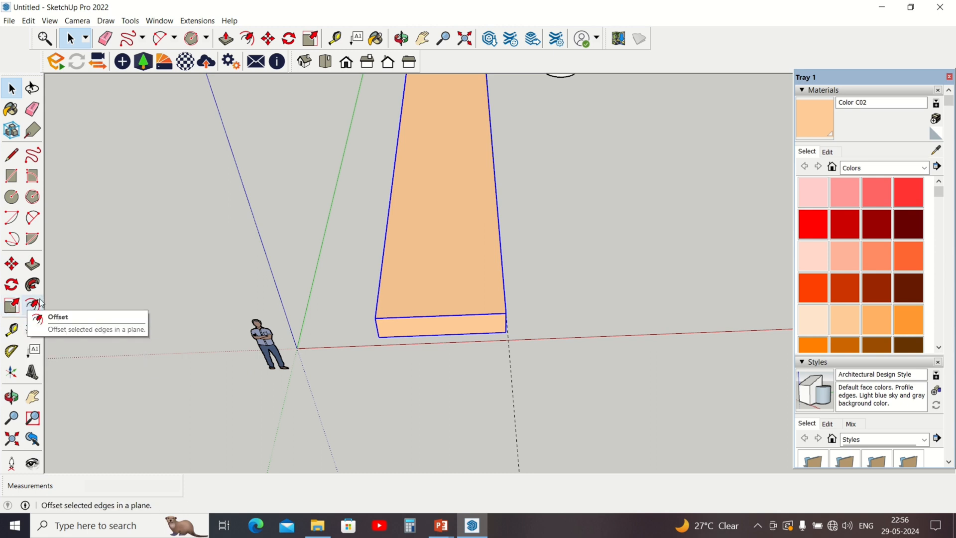
double_click(448, 228)
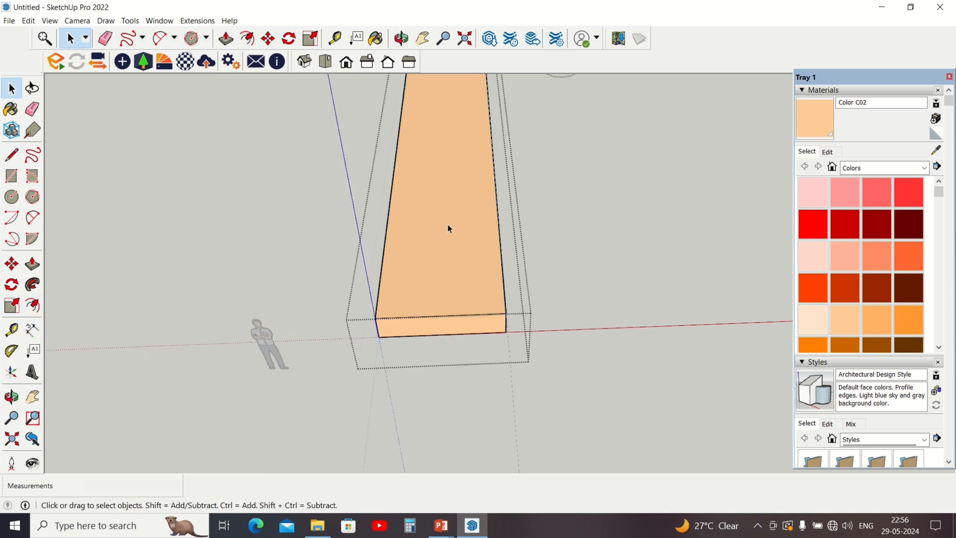
left_click(33, 305)
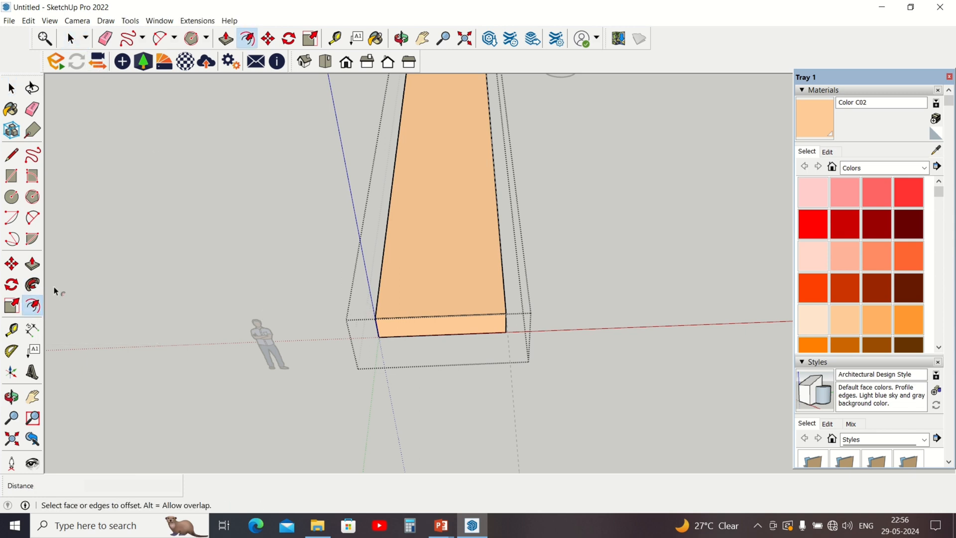
left_click(11, 329)
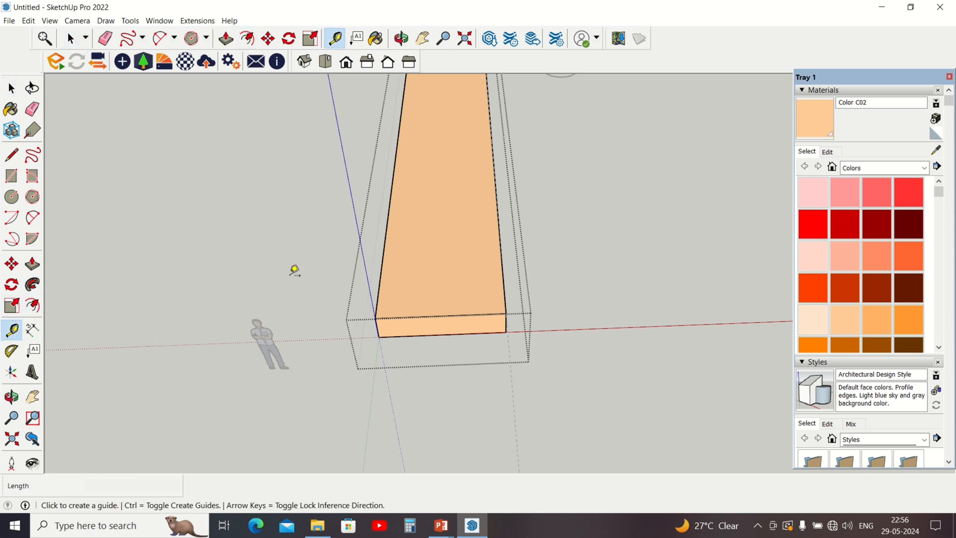
left_click(383, 254)
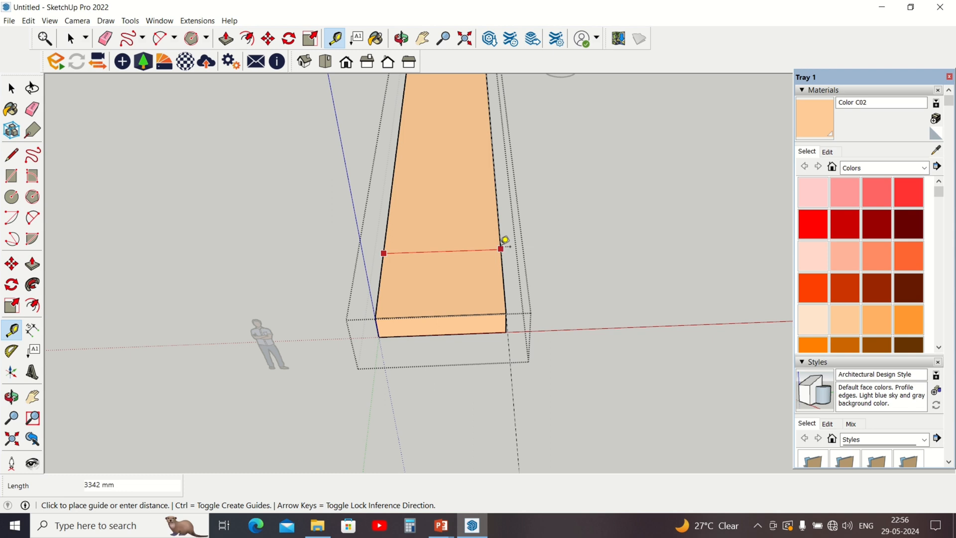
key("Escape")
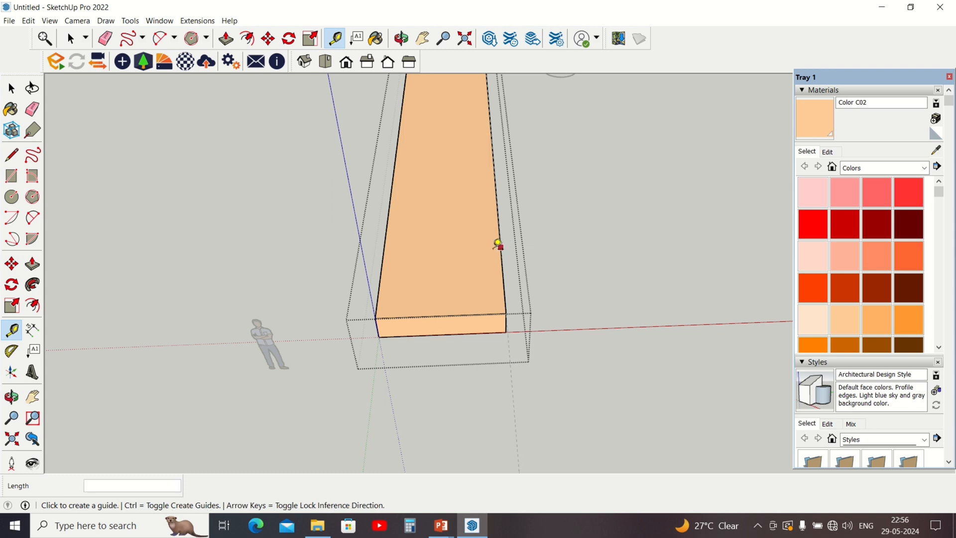
Offset the outline of the box's top face inward by 500 mm
left_click(32, 305)
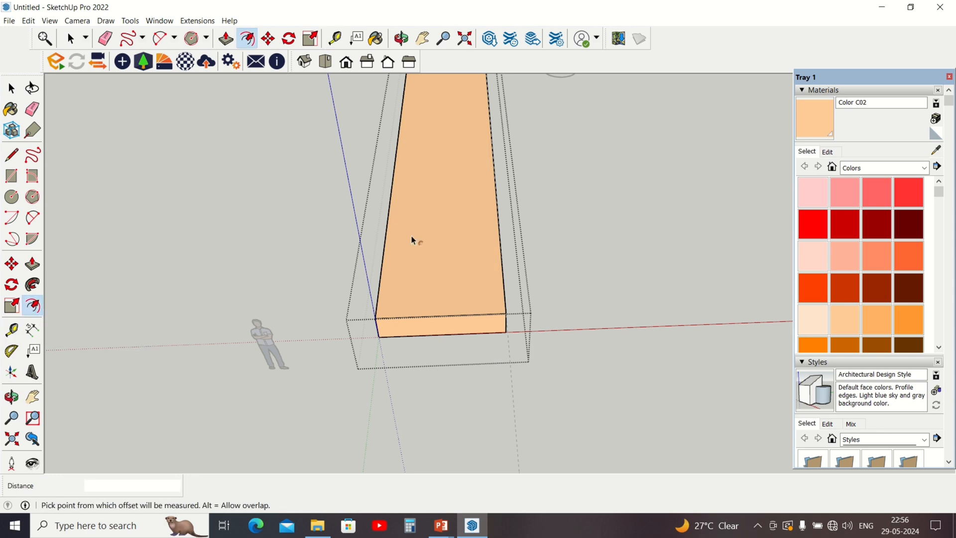
left_click(424, 218)
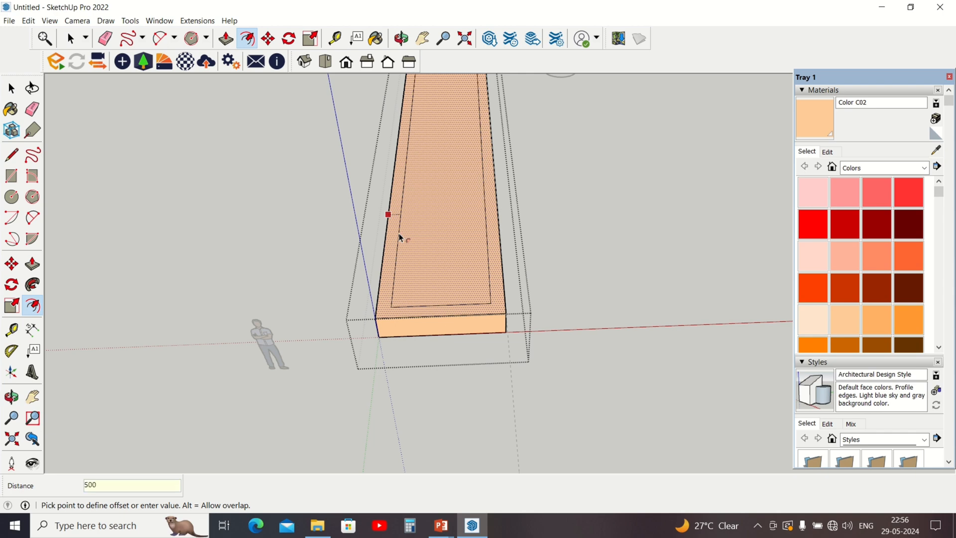
key("Return")
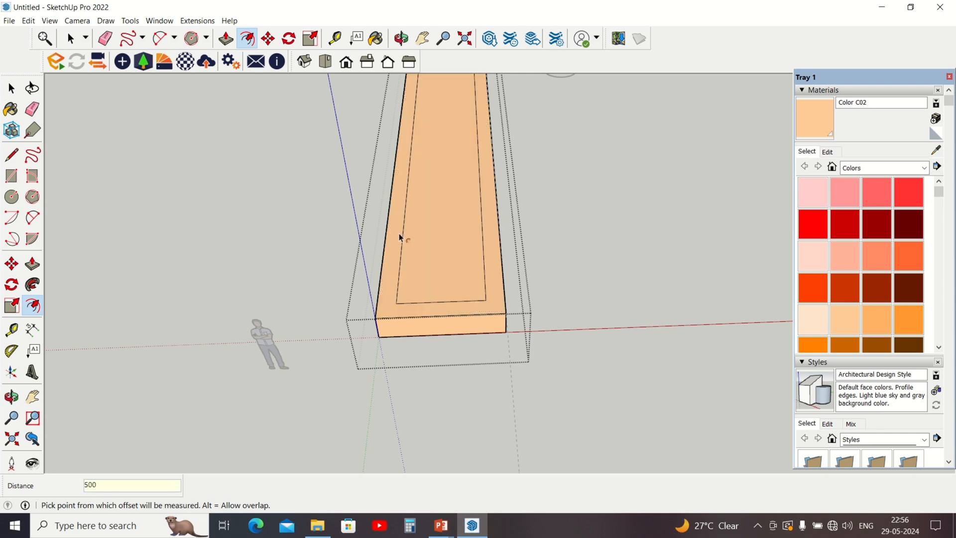
Measure the gaps between the inset outline and the box's outer edges on both long sides and the front
key("t")
scroll(404, 234, "up", 2)
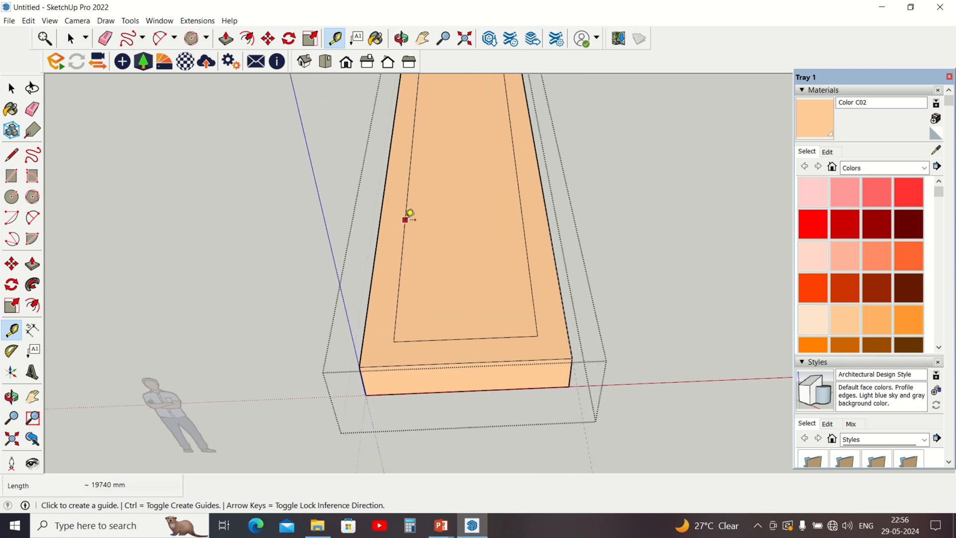
left_click(405, 220)
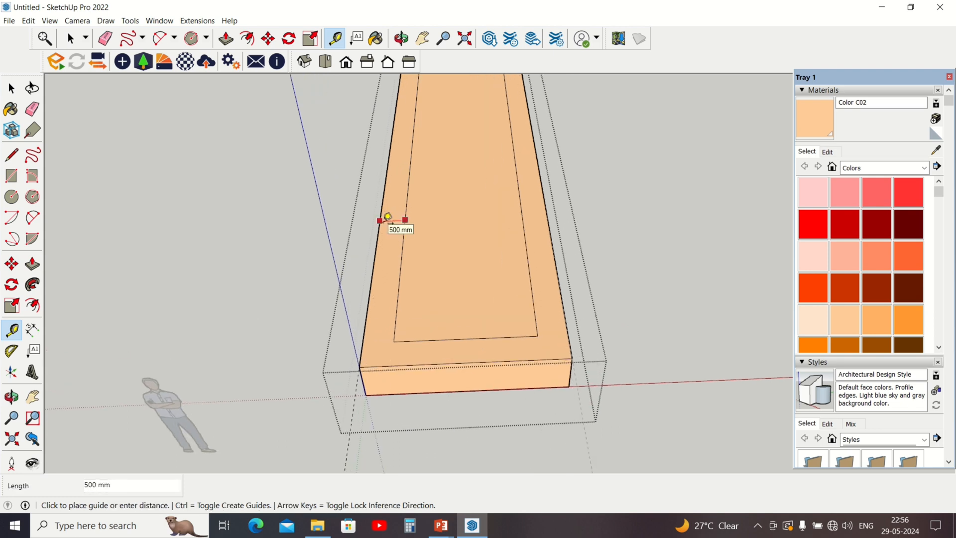
left_click(388, 216)
left_click(483, 338)
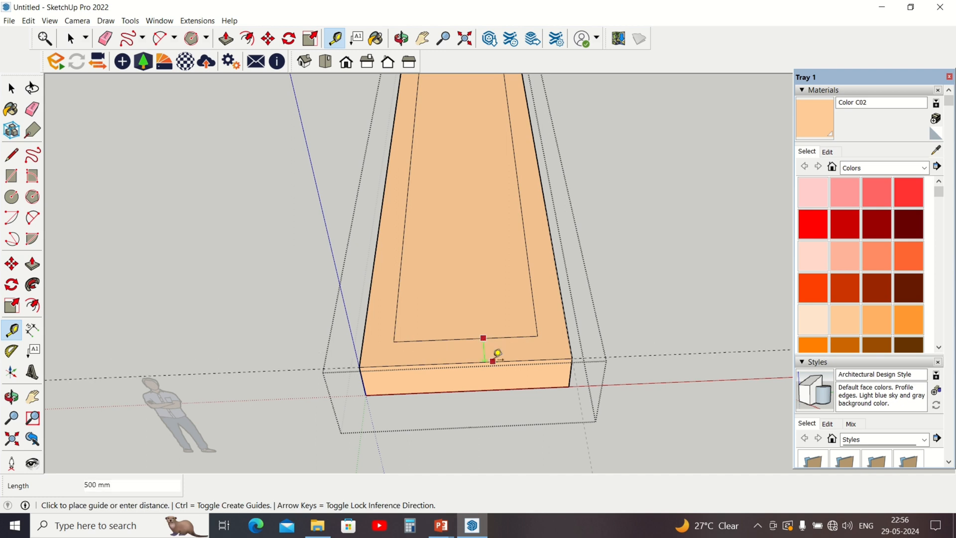
key("Escape")
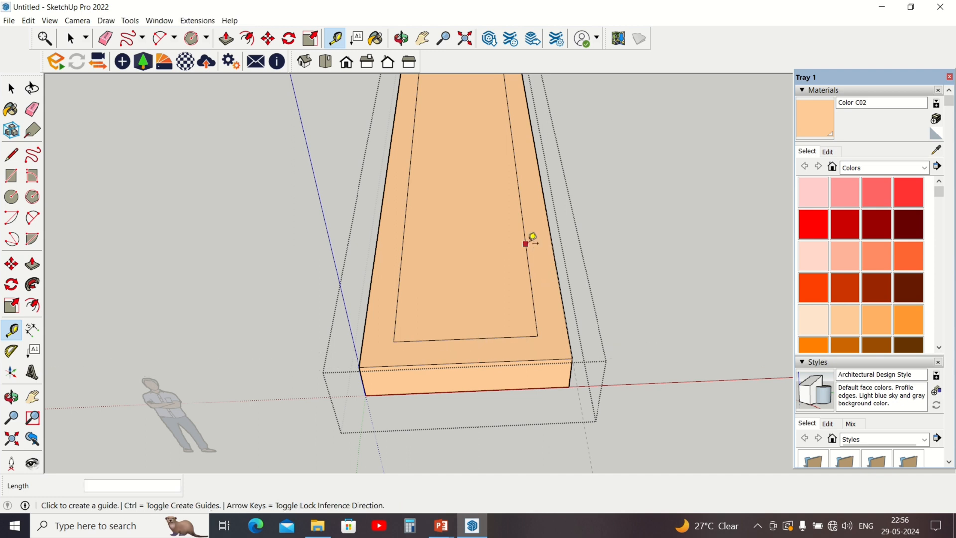
left_click(532, 237)
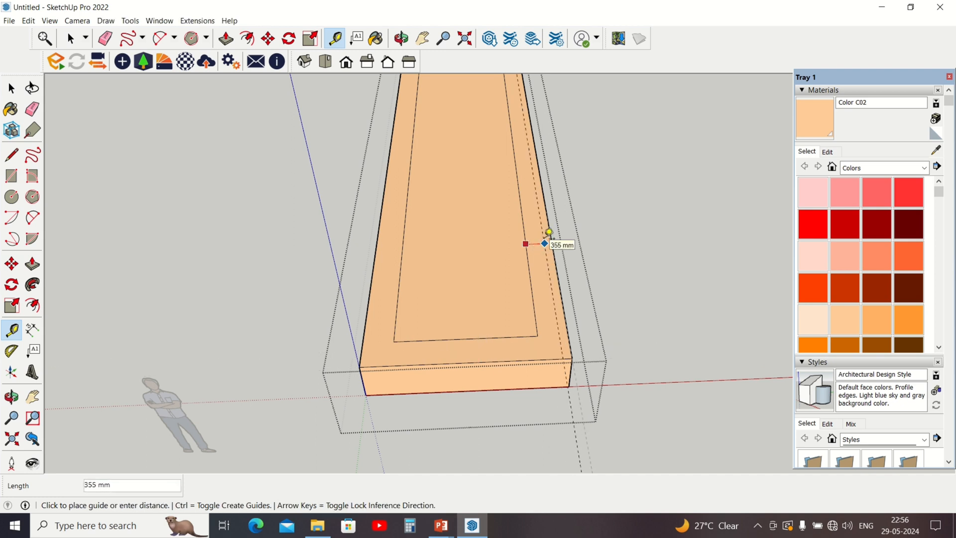
key("Escape")
scroll(544, 231, "down", 3)
key("space")
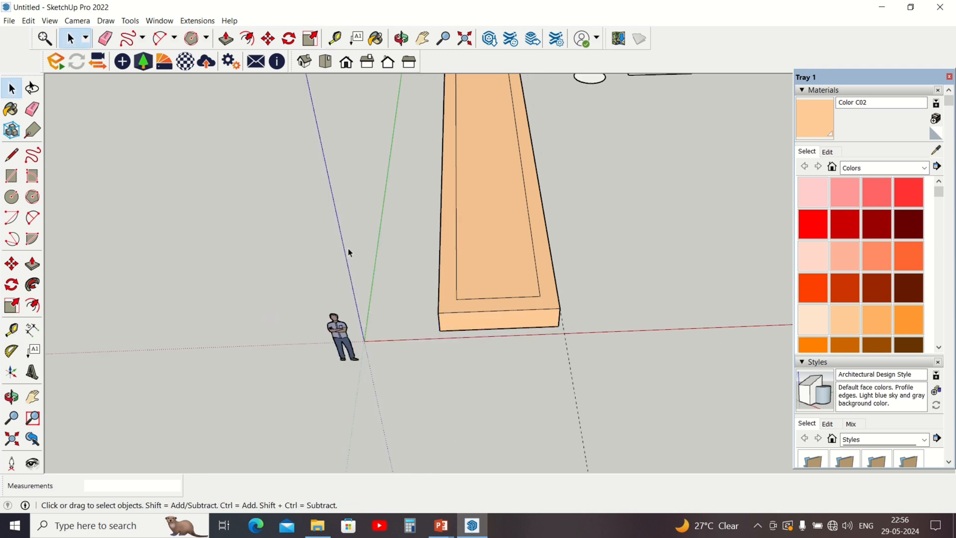
Pan across the model with the Pan tool to examine the box and the scale figure, and return to selecting
scroll(349, 253, "down", 2)
scroll(84, 344, "up", 1)
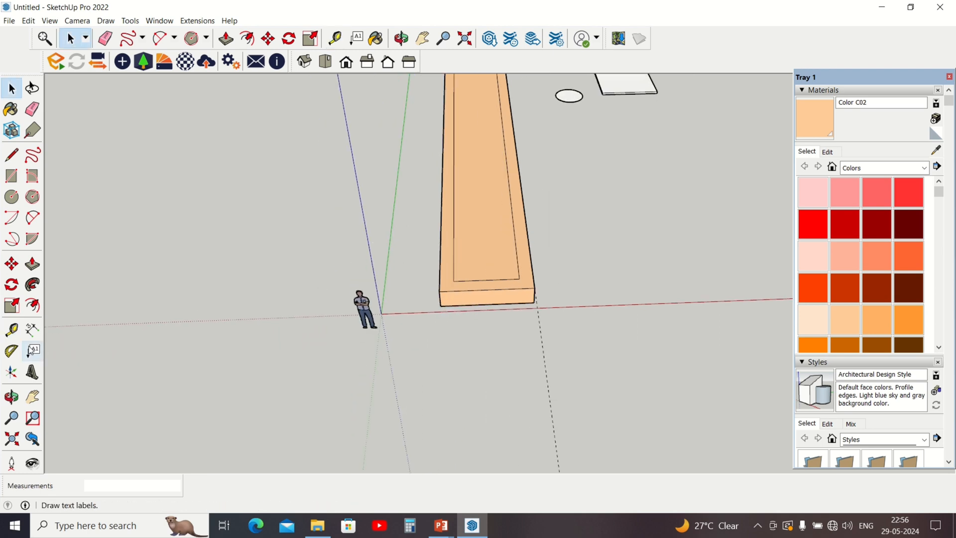
left_click(35, 400)
scroll(275, 261, "up", 1)
left_click_drag(311, 250, 208, 319)
left_click_drag(345, 304, 393, 324)
middle_click_drag(393, 324, 299, 219)
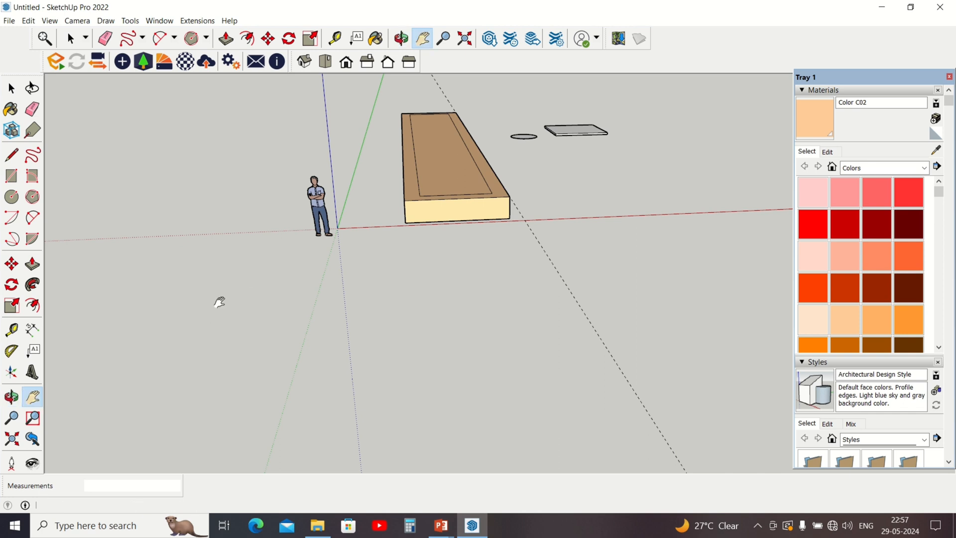
scroll(220, 303, "up", 2)
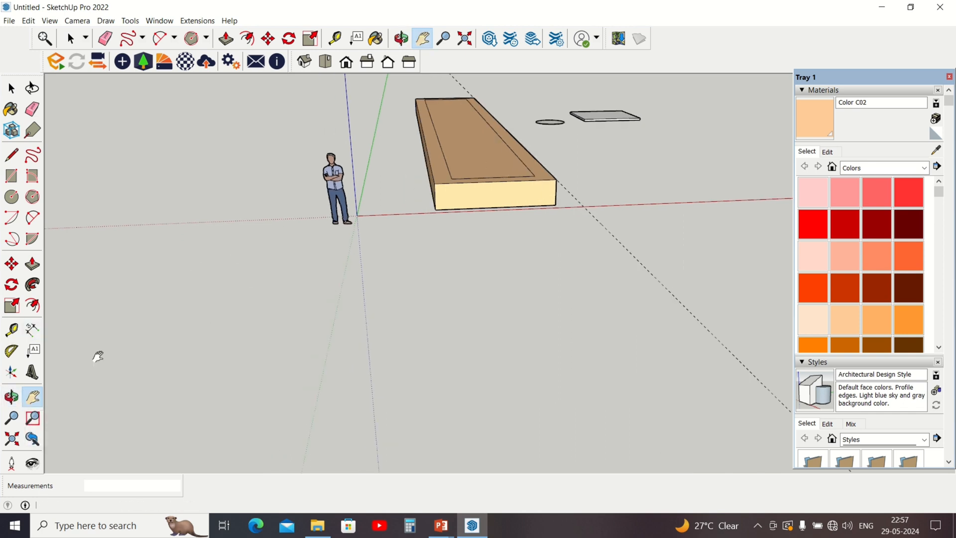
key("space")
scroll(257, 235, "up", 2)
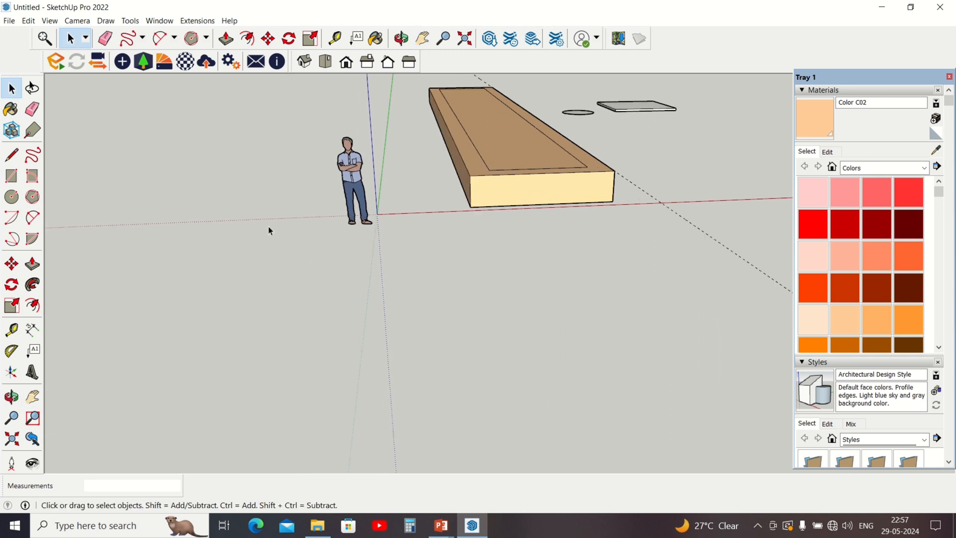
Orbit around the box to examine its inset top face and sides from different angles
scroll(345, 255, "down", 3)
middle_click_drag(508, 206, 338, 218)
scroll(450, 228, "down", 2)
scroll(344, 130, "up", 3)
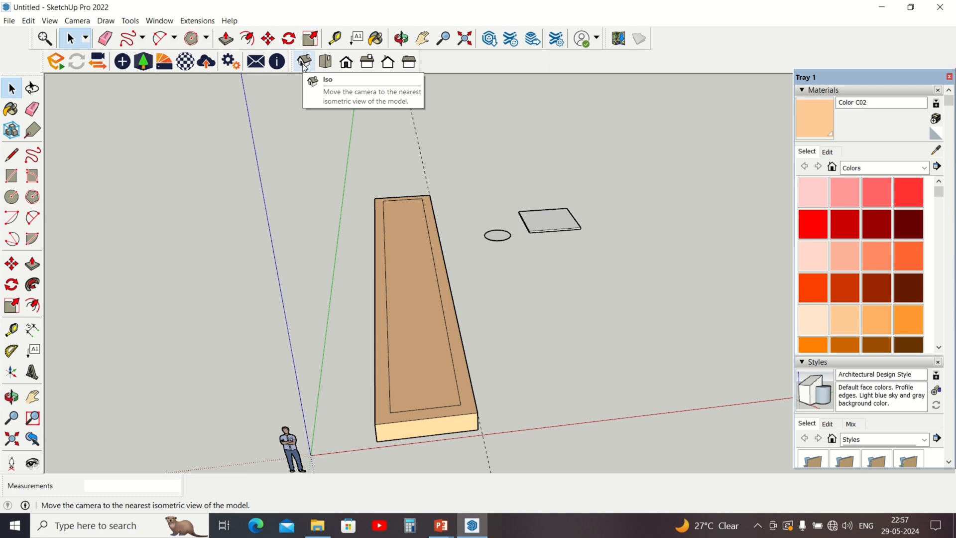
key("o")
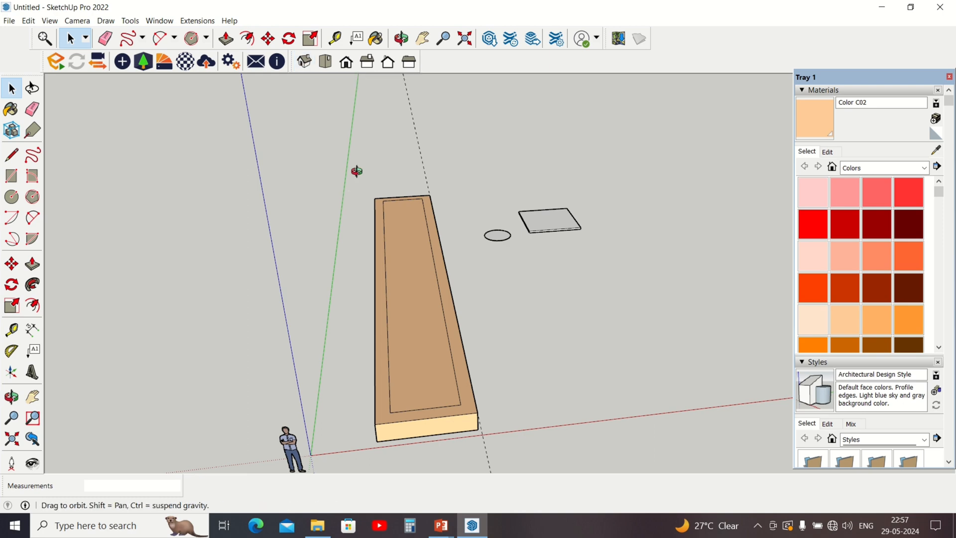
left_click_drag(367, 111, 415, 197)
middle_click_drag(416, 197, 243, 305)
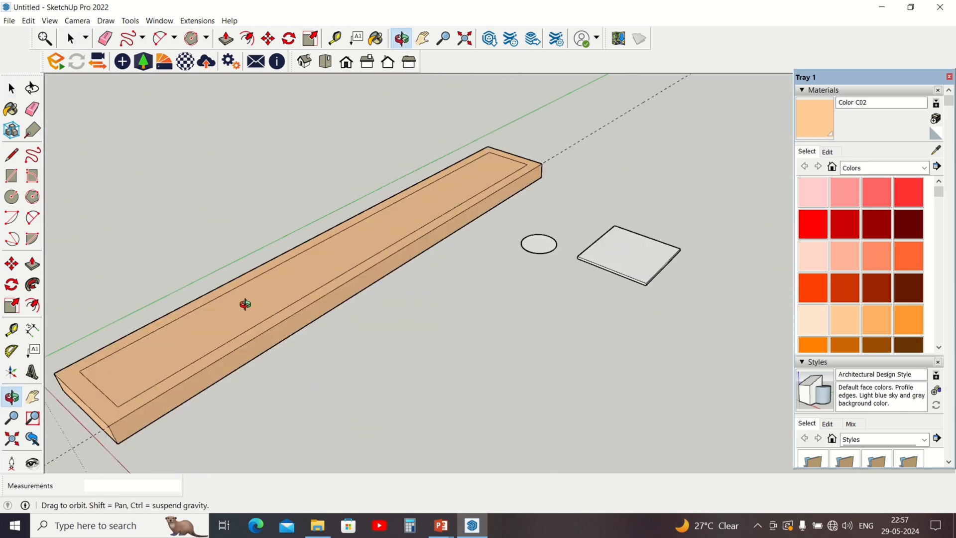
scroll(48, 157, "up", 2)
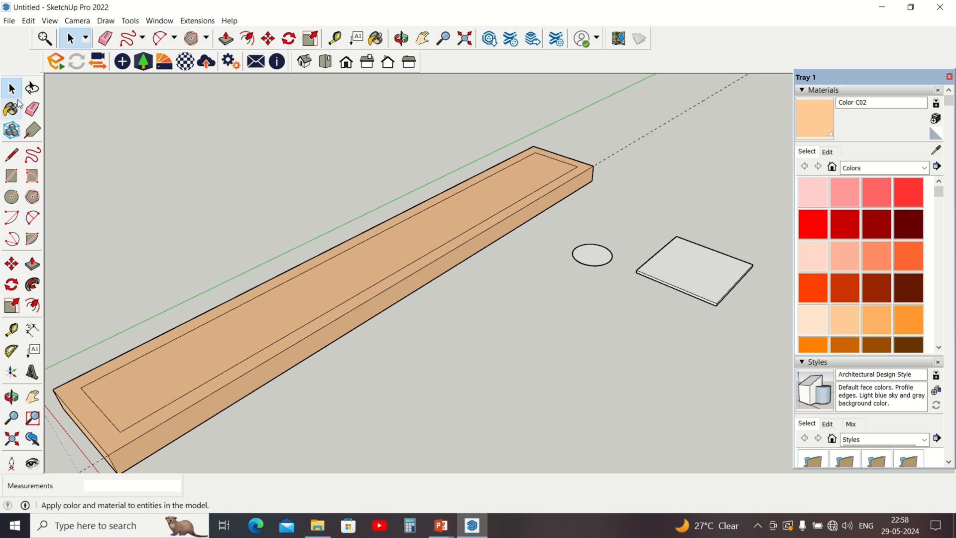
middle_click_drag(105, 198, 182, 188)
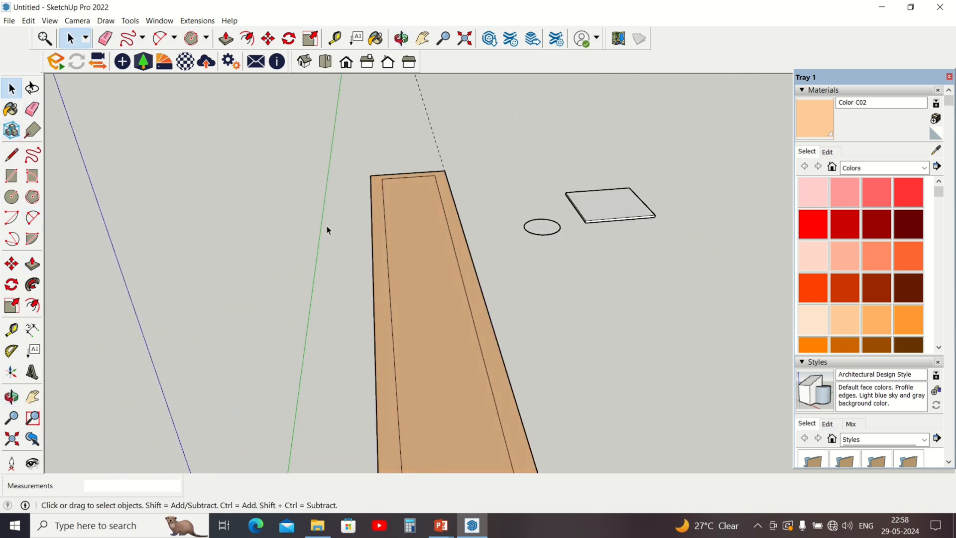
scroll(327, 228, "down", 4)
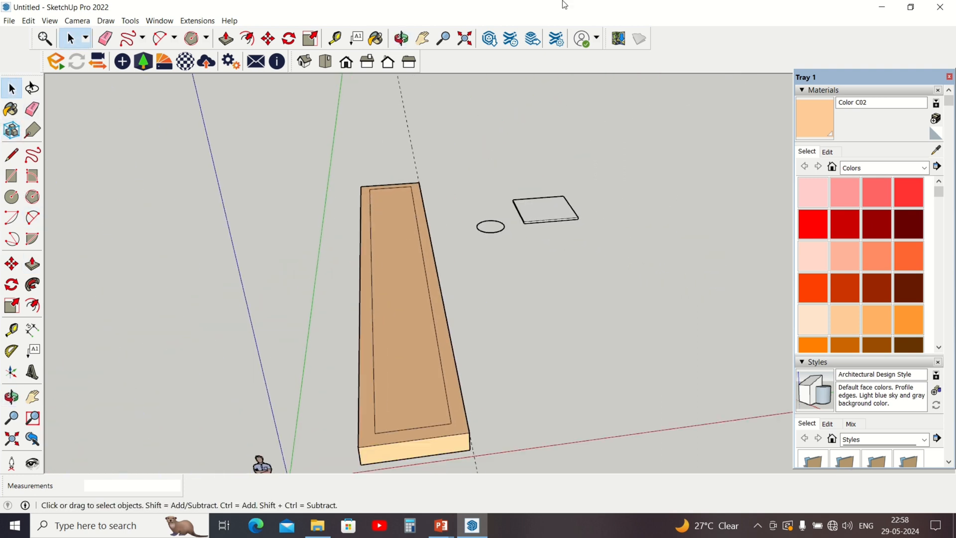
Start saving the model as a SketchUp file and look through the Documents folder
mouse_move(564, 2)
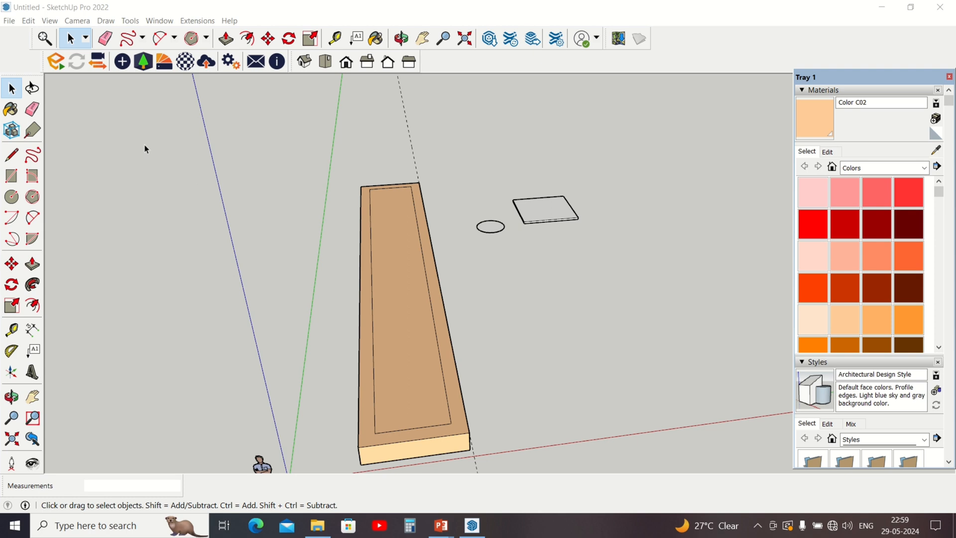
left_click(9, 22)
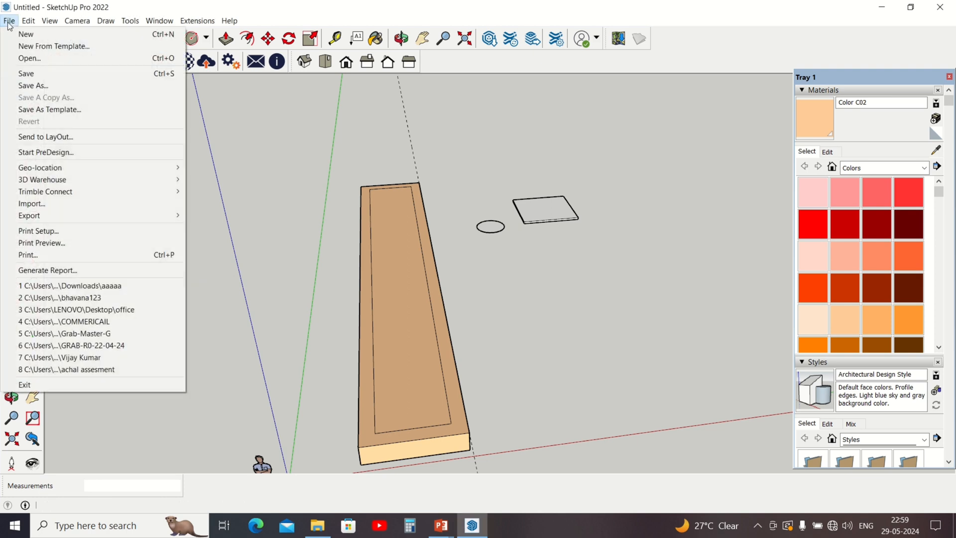
left_click(39, 77)
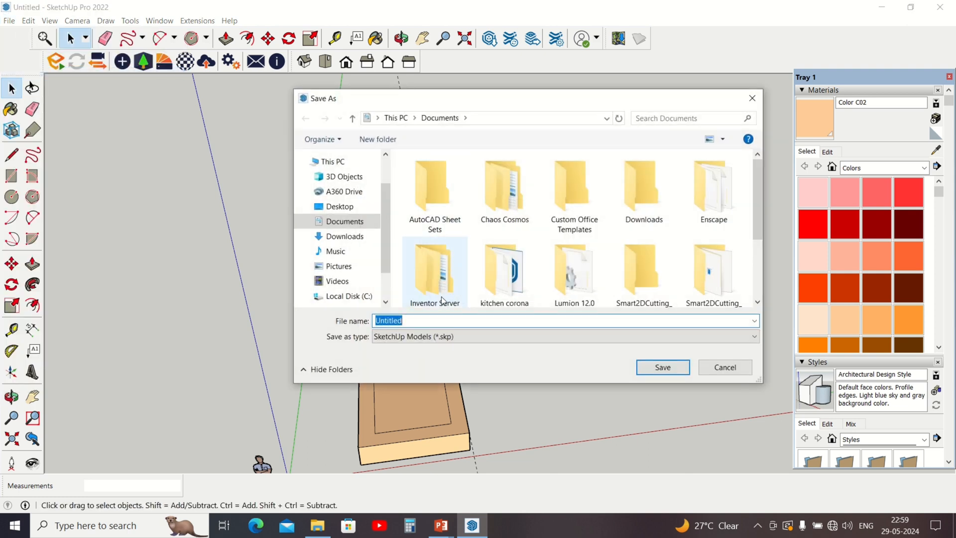
scroll(442, 300, "down", 3)
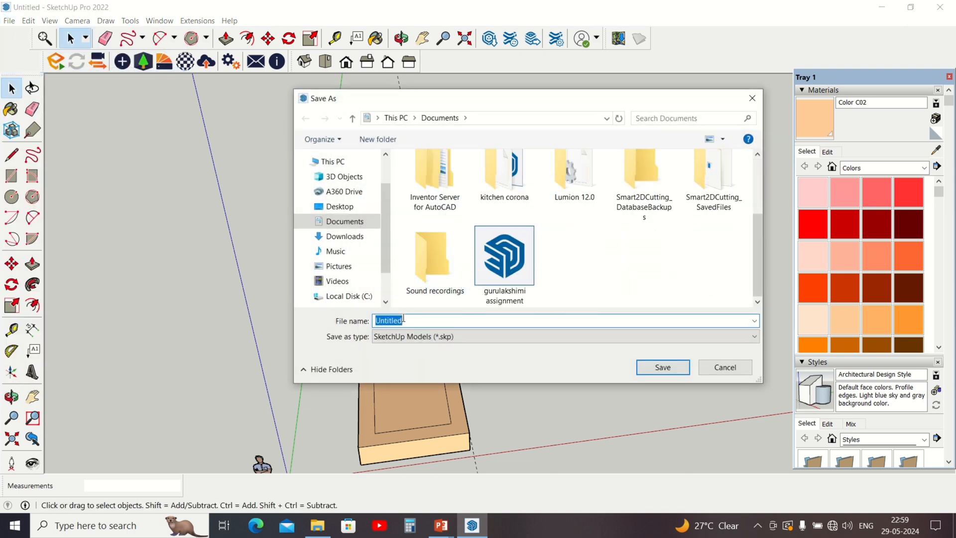